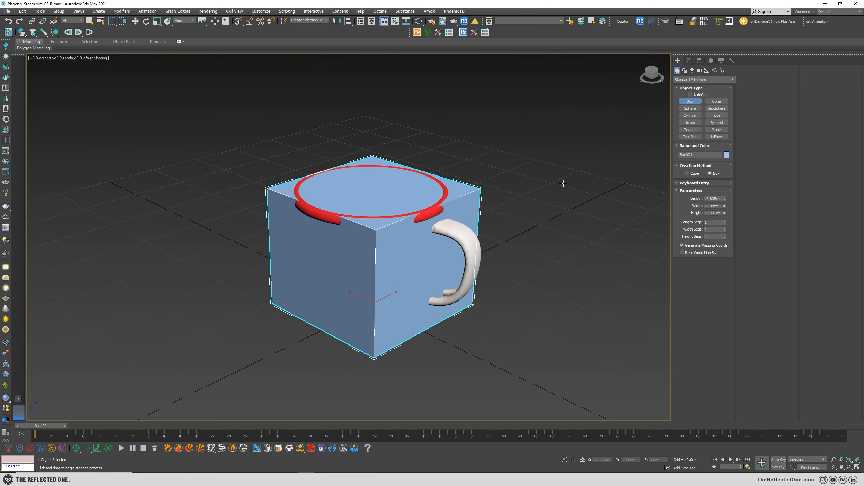
Delete the box enclosing the mug and select the mug with the Scale tool active.
key(Delete)
key(r)
click(372, 230)
Draw a circle centred on the mug in the Top view and set its radius to 7.5 cm.
scroll(403, 219, up, 2)
middle_drag(417, 250, 386, 251)
scroll(385, 250, down, 4)
key(alt+w)
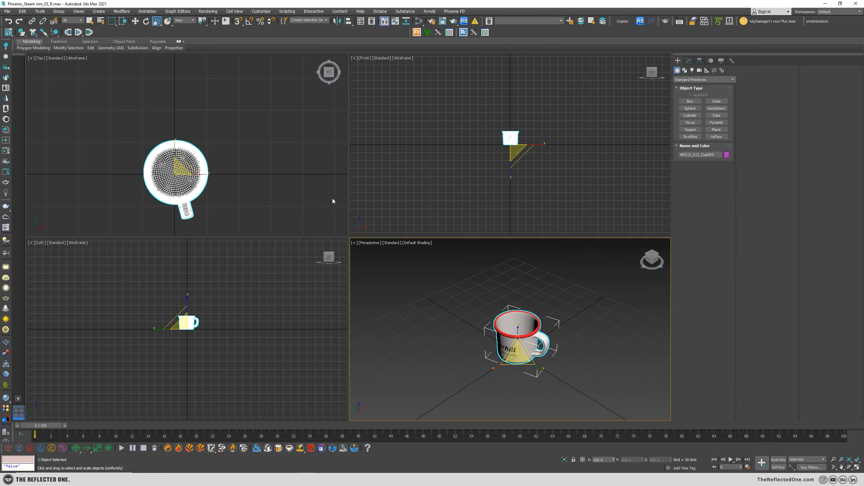
middle_click(190, 158)
key(alt+w)
click(389, 163)
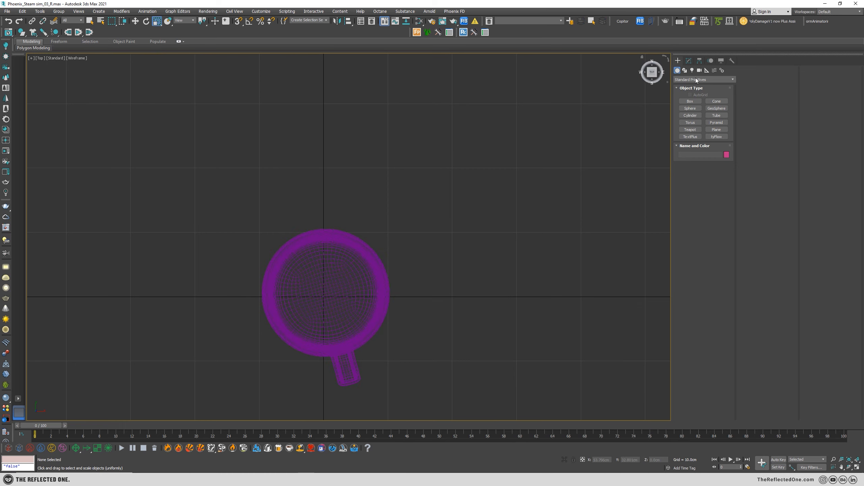
click(684, 70)
click(690, 113)
drag(324, 296, 370, 318)
click(713, 225)
text(7.5)
key(Return)
right_click(357, 235)
Raise the circle in the Perspective view so that it sits inside the upper part of the mug.
key(alt+w)
right_click(451, 341)
key(alt+w)
key(w)
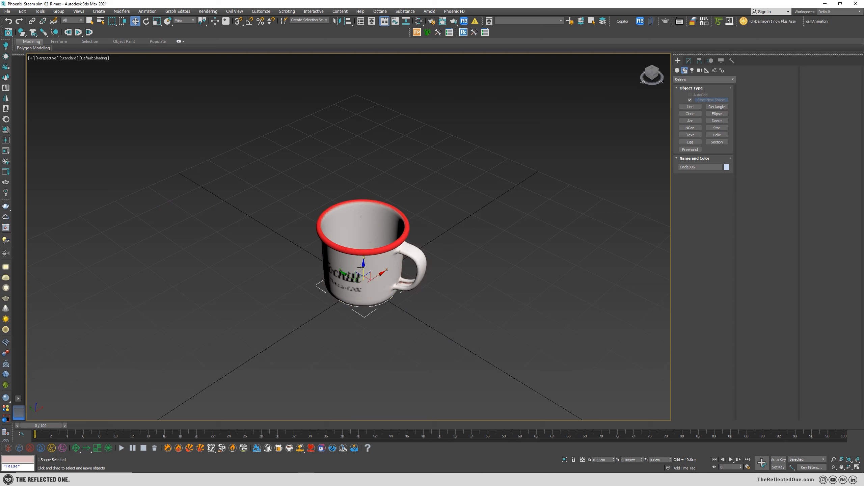
drag(363, 267, 363, 216)
mouse_move(364, 220)
alt+middle_down()
mouse_move(361, 248)
mouse_move(363, 208)
alt+middle_up()
Convert the circle to an Editable Poly.
click(689, 60)
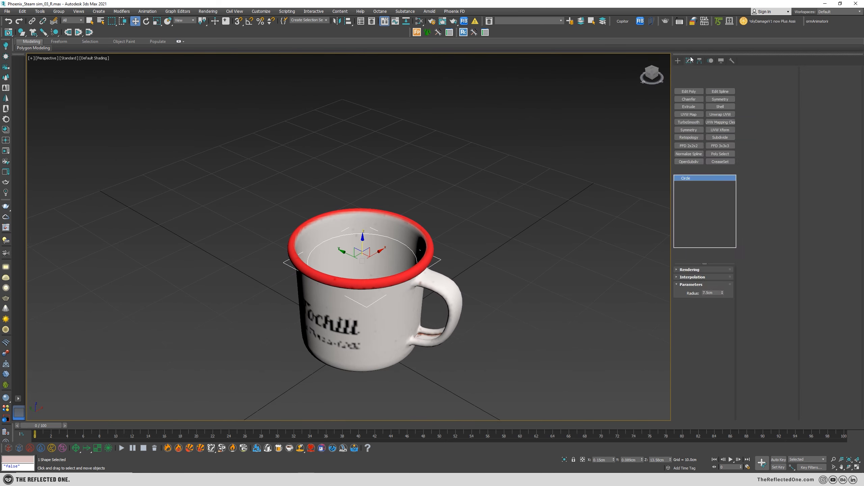
right_click(404, 200)
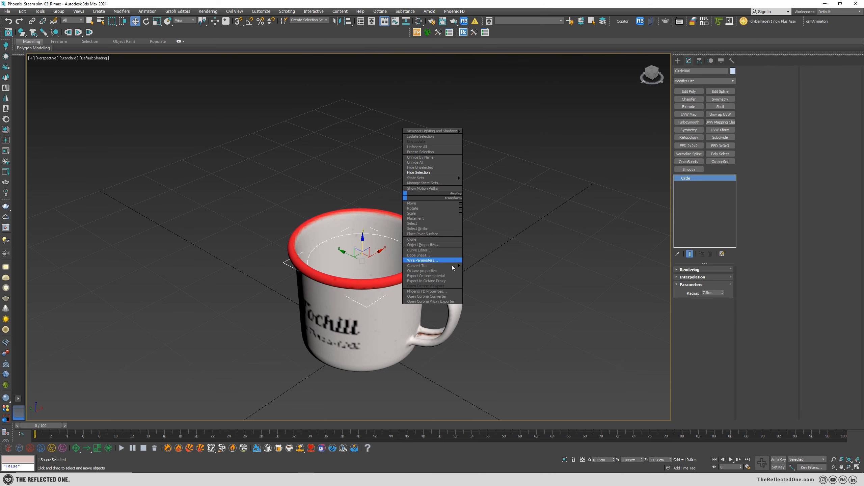
mouse_move(452, 266)
click(501, 276)
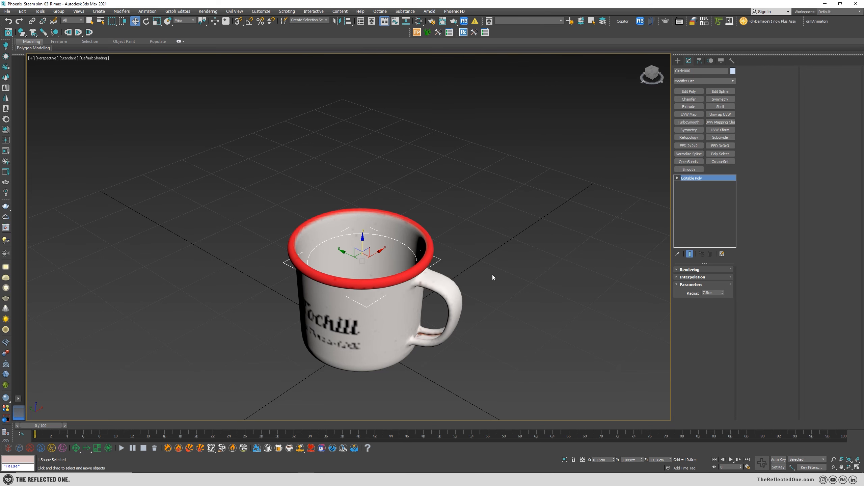
Raise the disc to just below the mug's rim, show edged faces and nudge the disc toward the mug's centre.
alt+middle_drag(383, 259, 384, 282)
drag(367, 252, 367, 240)
alt+middle_drag(367, 240, 364, 264)
key(F4)
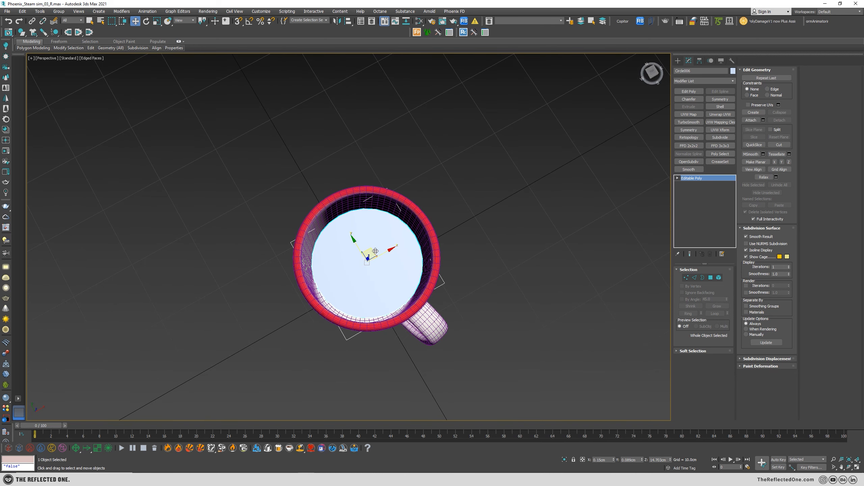
drag(373, 252, 372, 248)
alt+middle_drag(372, 248, 380, 226)
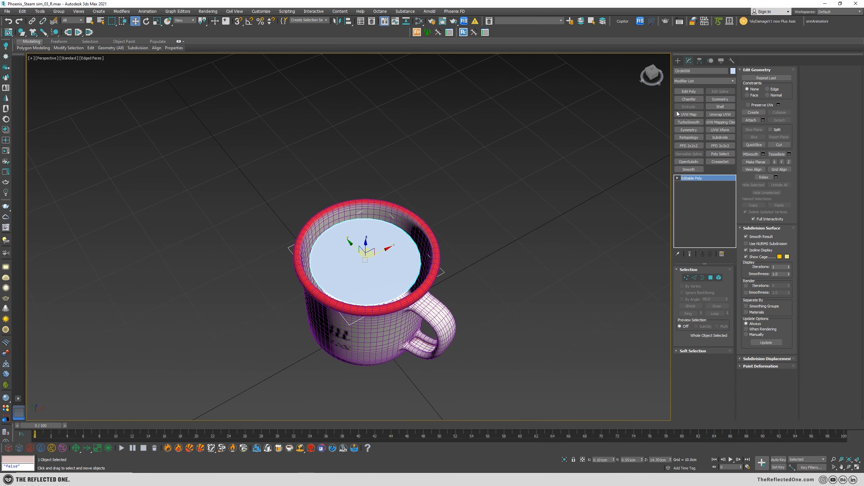
Apply a Retopology modifier to the disc, compute it with a face count of 500 and deselect the disc.
click(688, 137)
drag(709, 292, 689, 288)
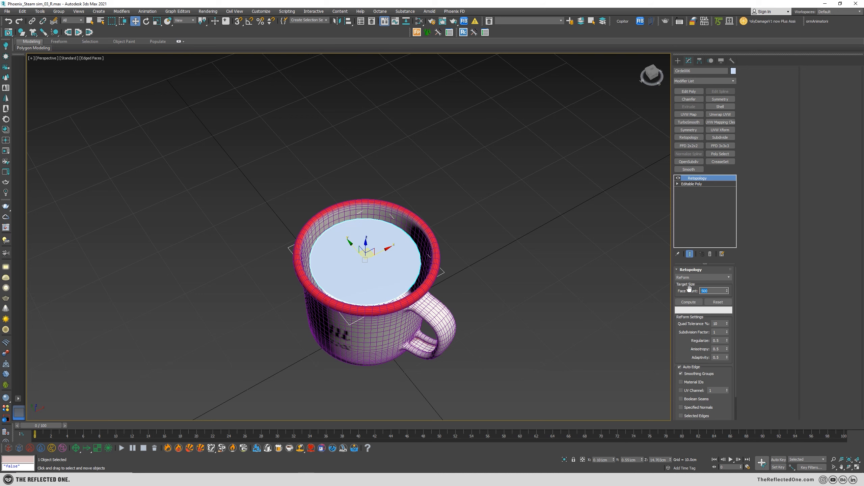
click(688, 302)
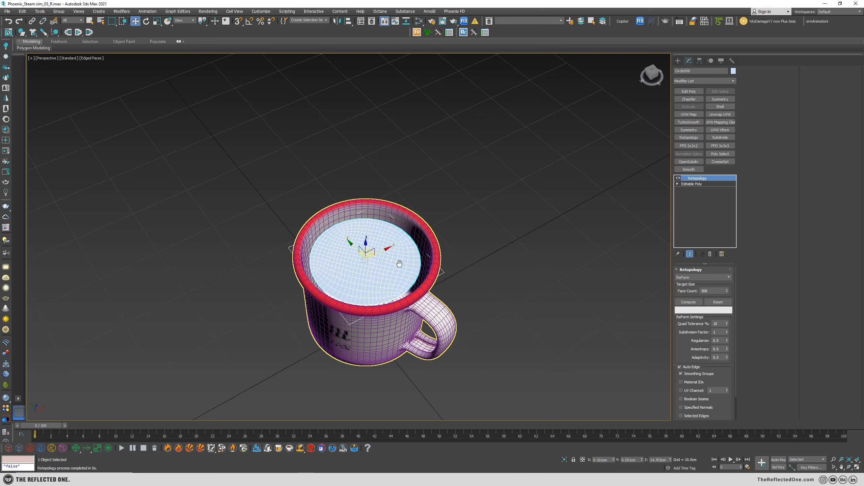
mouse_move(388, 222)
middle_down()
mouse_move(401, 218)
mouse_move(381, 213)
middle_up()
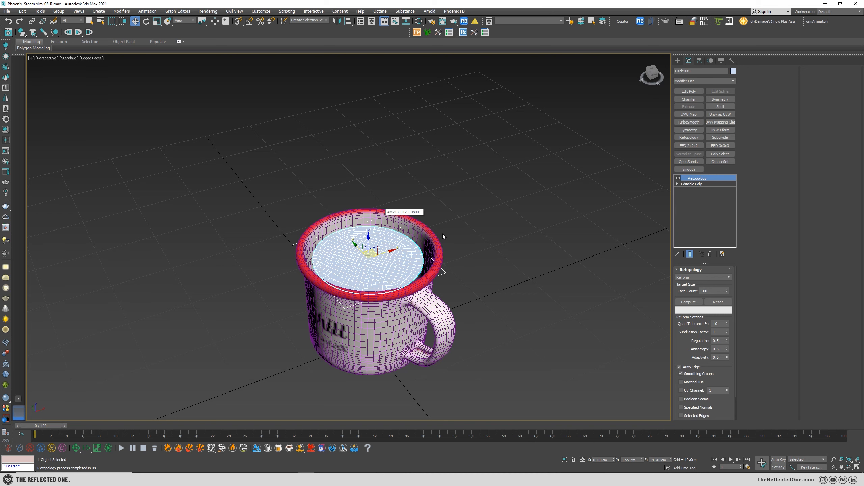
click(492, 238)
Create a Phoenix FD fire source helper beside the mug and hide its selection brackets.
scroll(321, 266, down, 3)
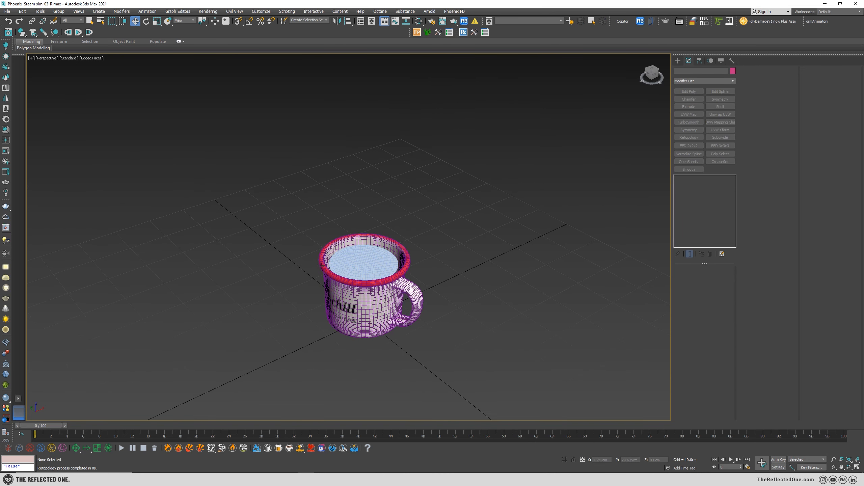
alt+middle_drag(228, 299, 221, 304)
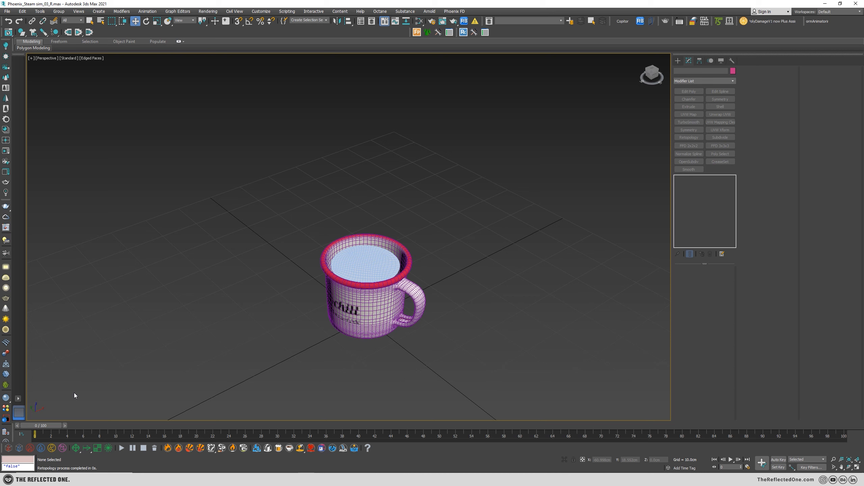
click(31, 448)
drag(230, 163, 260, 222)
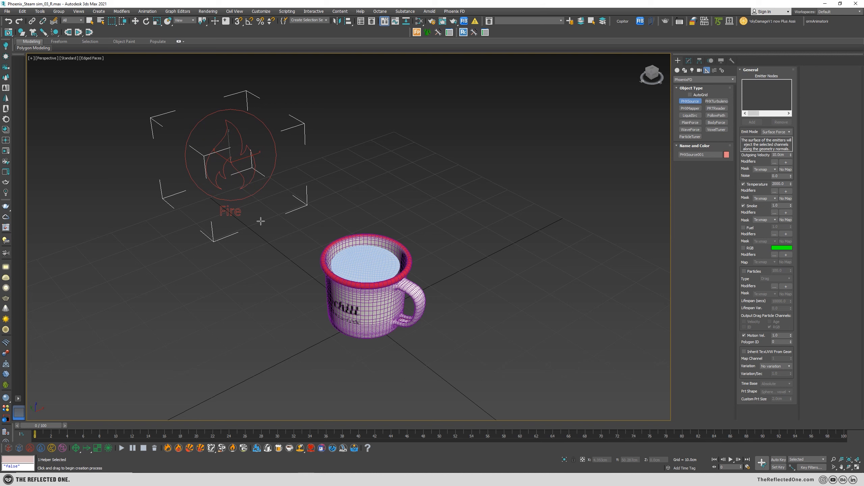
key(j)
key(w)
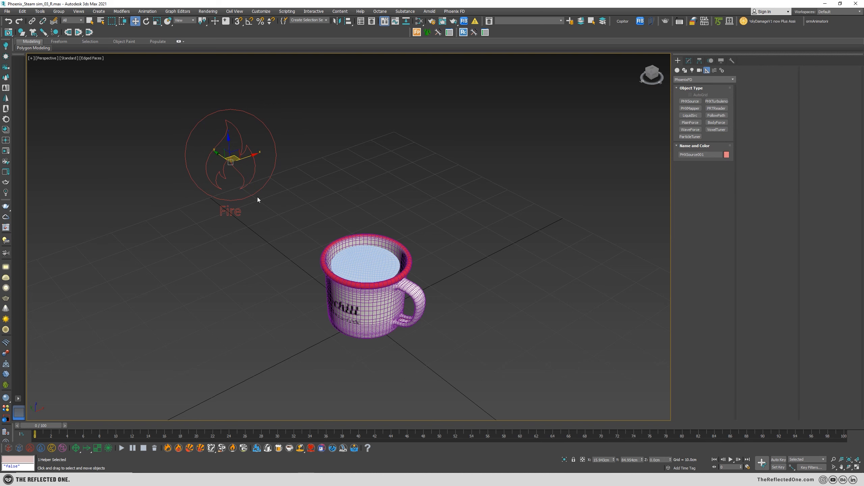
Add the liquid disc inside the mug to the fire source's emitter nodes.
click(278, 225)
click(228, 153)
middle_drag(266, 162, 266, 192)
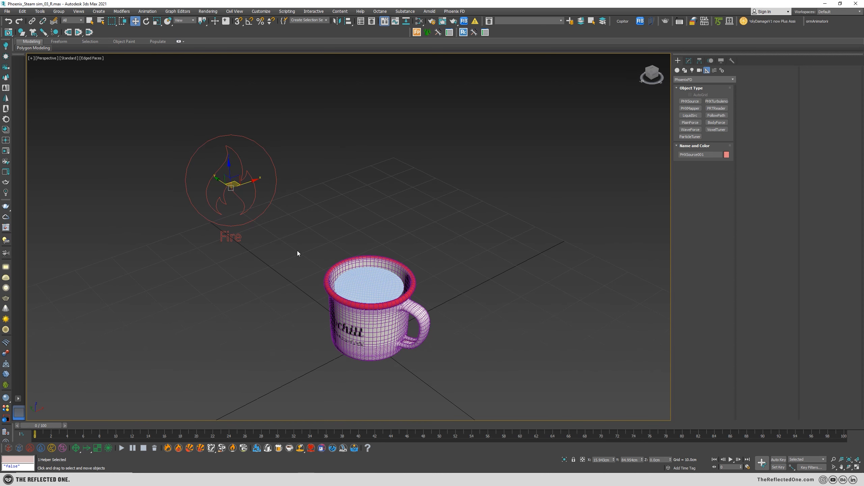
scroll(299, 251, down, 4)
click(688, 60)
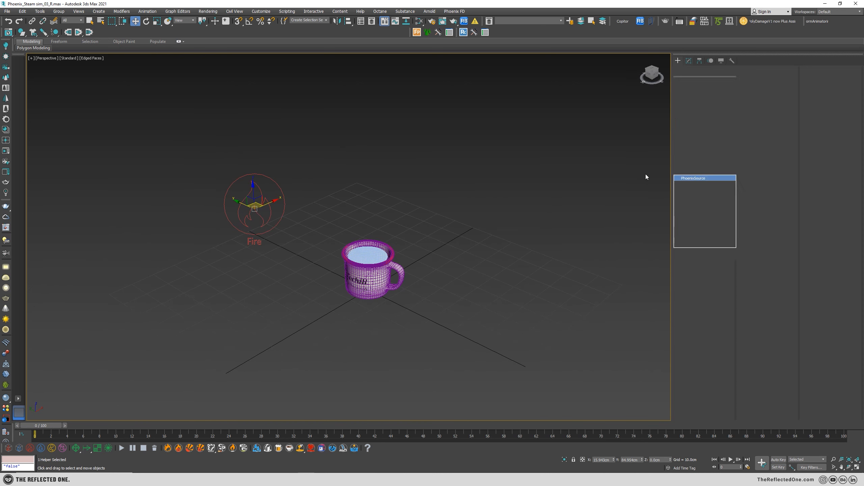
click(691, 322)
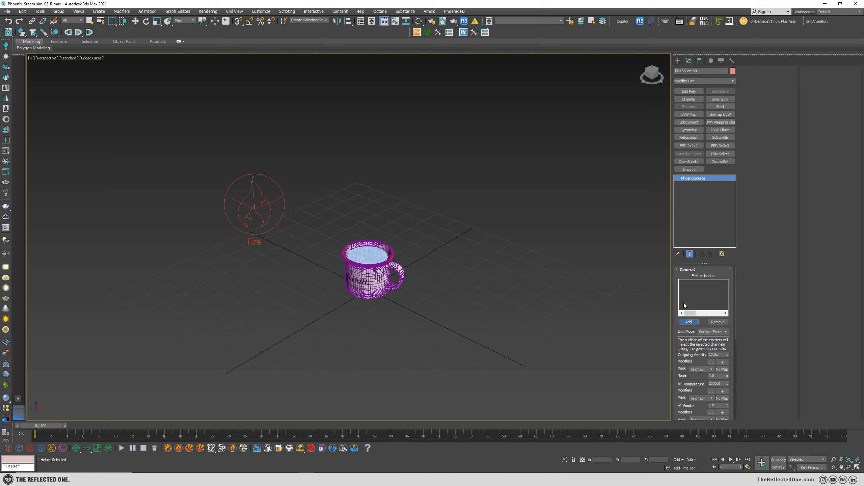
click(366, 255)
right_click(371, 225)
click(124, 376)
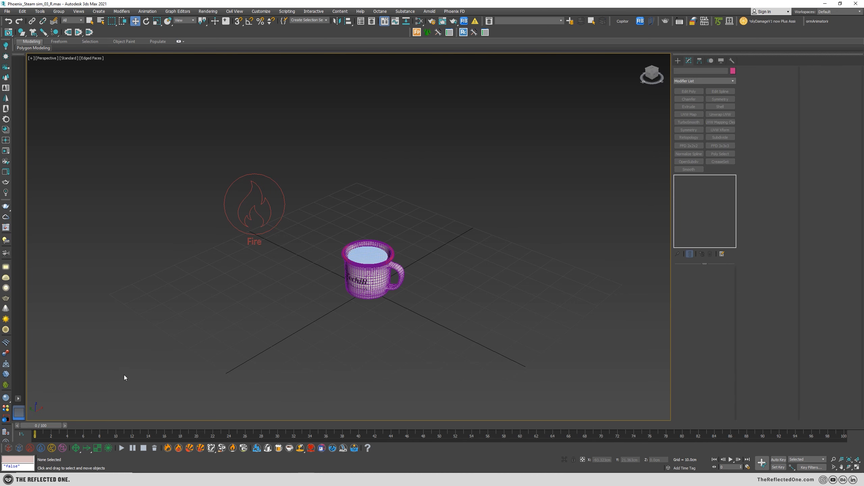
Create a Phoenix FD fire/smoke simulation grid around the mug, about 19 by 24 by 35 cm.
click(7, 449)
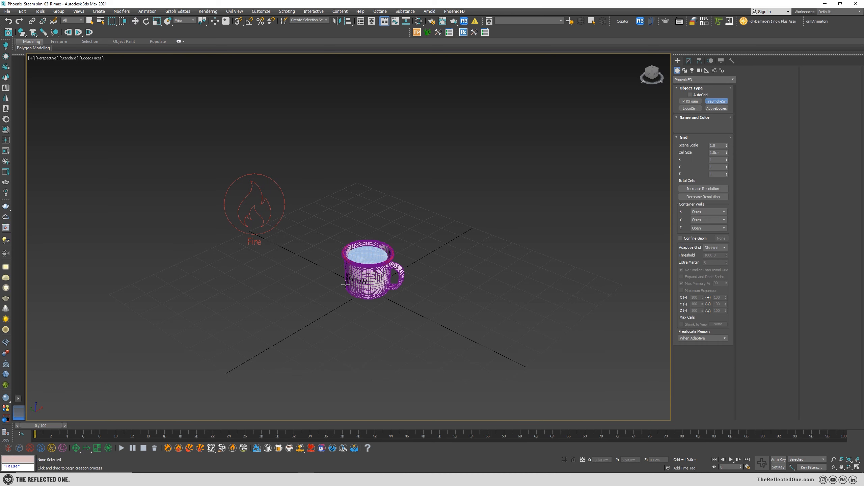
drag(344, 275, 360, 314)
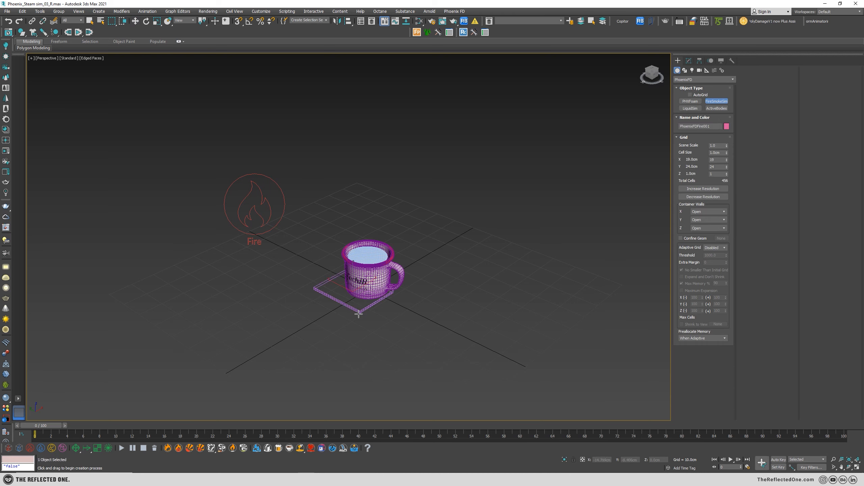
click(359, 235)
Align the simulation grid to the liquid disc on the X, Y and Z positions, centre to centre.
key(alt+a)
scroll(375, 261, up, 2)
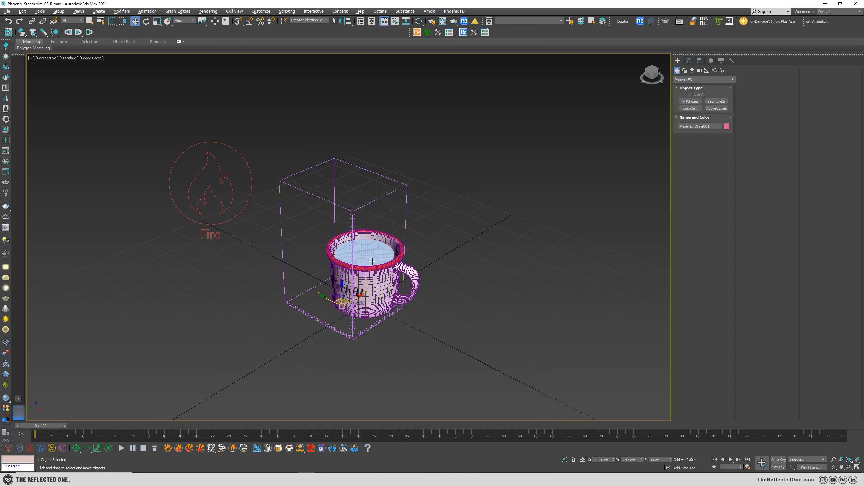
click(376, 255)
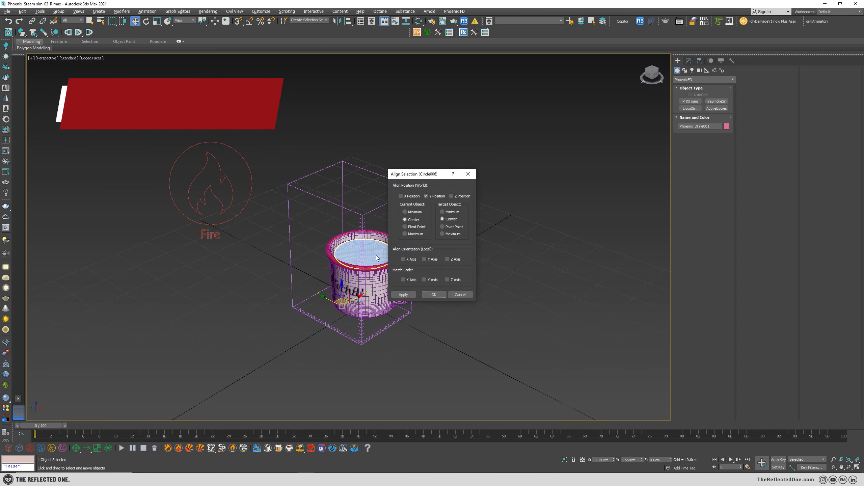
click(416, 197)
click(454, 196)
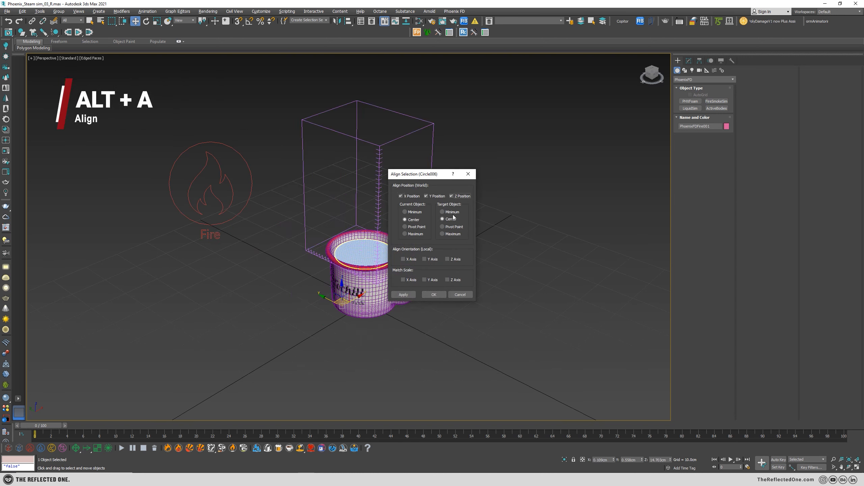
click(434, 295)
Lower the simulation grid slightly so that its base lies below the liquid surface.
scroll(383, 253, up, 5)
alt+middle_drag(384, 253, 330, 257)
drag(330, 257, 331, 278)
Reduce the simulation grid's Z size to 22 cells and turn off edged faces.
click(690, 61)
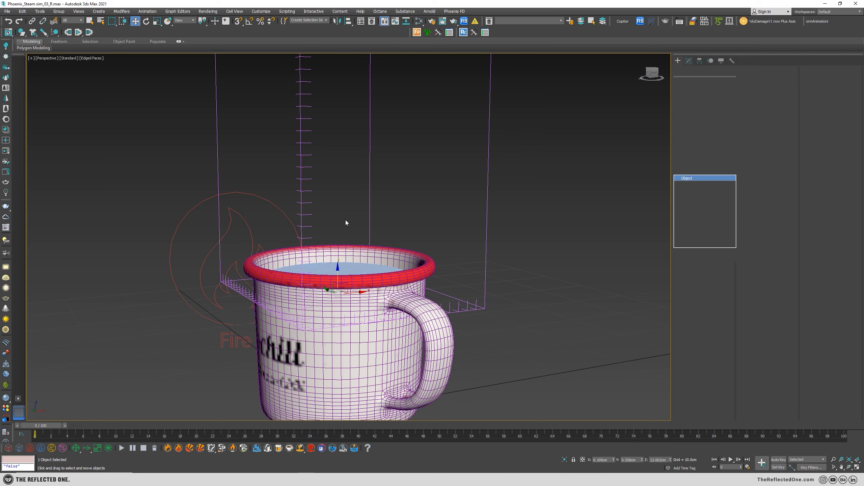
scroll(352, 213, down, 2)
scroll(369, 203, down, 5)
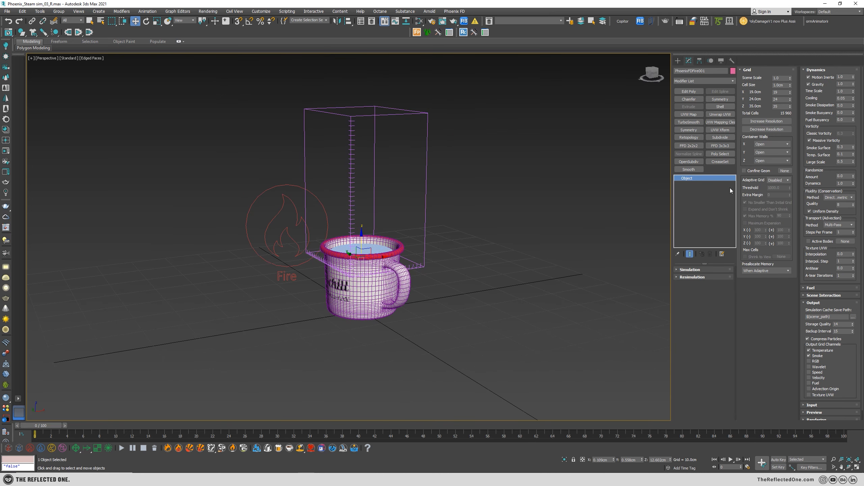
drag(789, 109, 694, 178)
alt+middle_drag(341, 218, 340, 244)
key(F4)
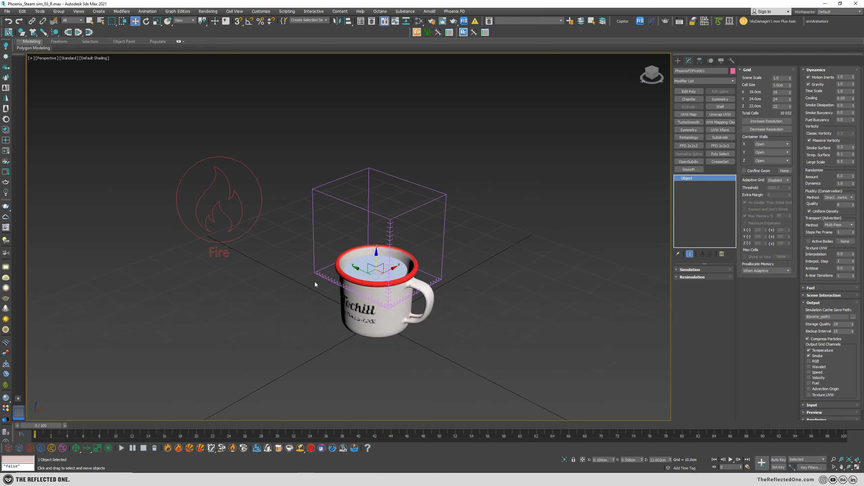
Reduce the simulation grid's Y size to 22 cells and check its fit around the mug in the four views.
alt+middle_drag(316, 280, 328, 305)
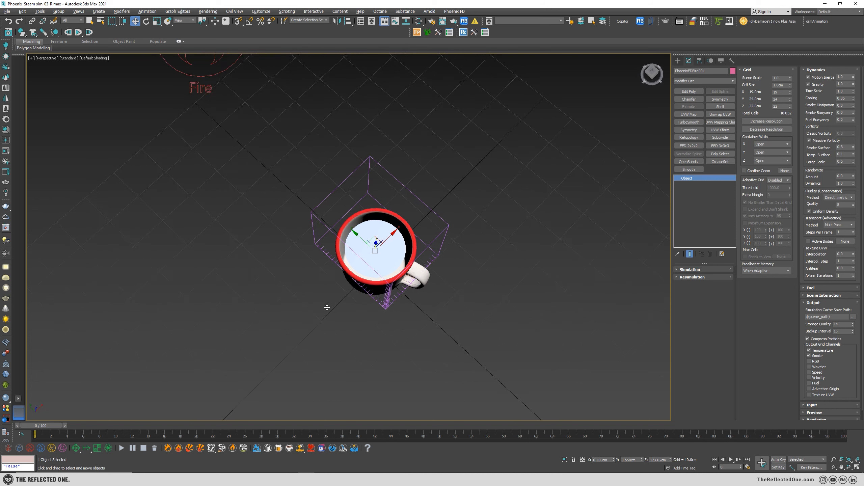
mouse_move(790, 94)
mouse_down()
mouse_move(789, 120)
mouse_move(790, 107)
mouse_up()
right_click(789, 119)
key(ctrl+z)
mouse_move(339, 219)
alt+middle_down()
mouse_move(336, 237)
mouse_move(324, 218)
alt+middle_up()
key(alt+w)
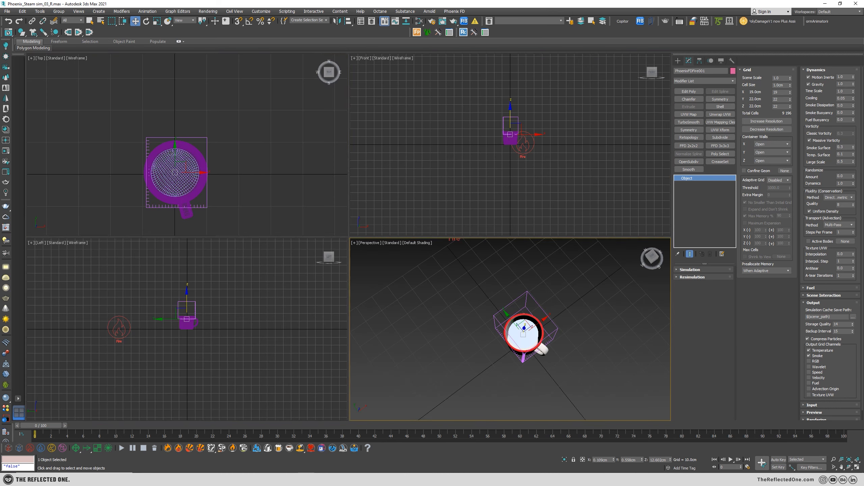
key(alt+w)
key(alt+w)
key(alt+w)
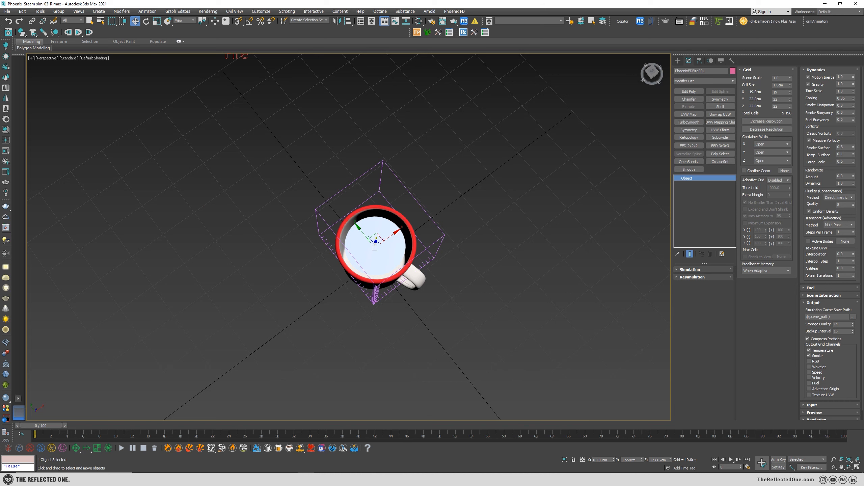
Run the fire/smoke simulation, stop it at frame 62 and collapse the simulator's output settings.
middle_drag(398, 251, 418, 266)
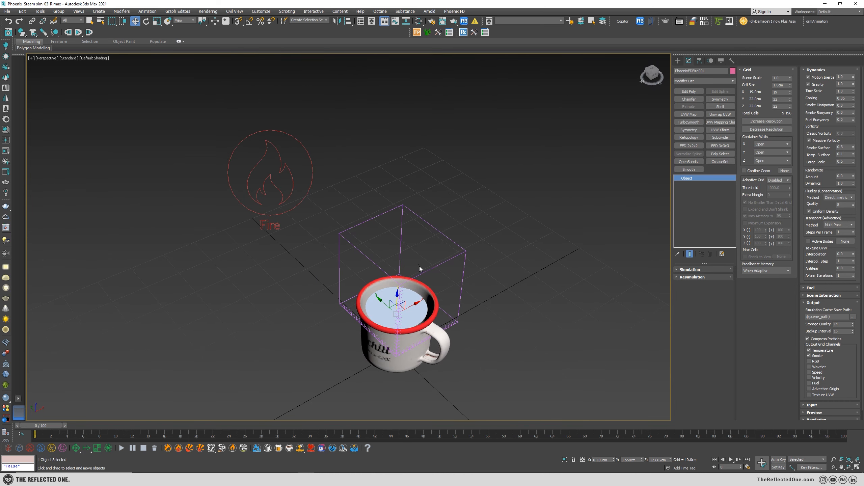
middle_drag(241, 418, 219, 409)
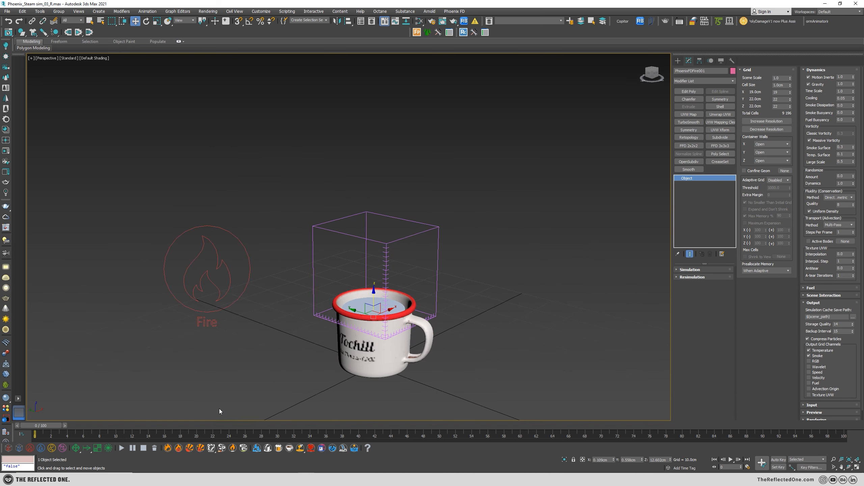
click(123, 448)
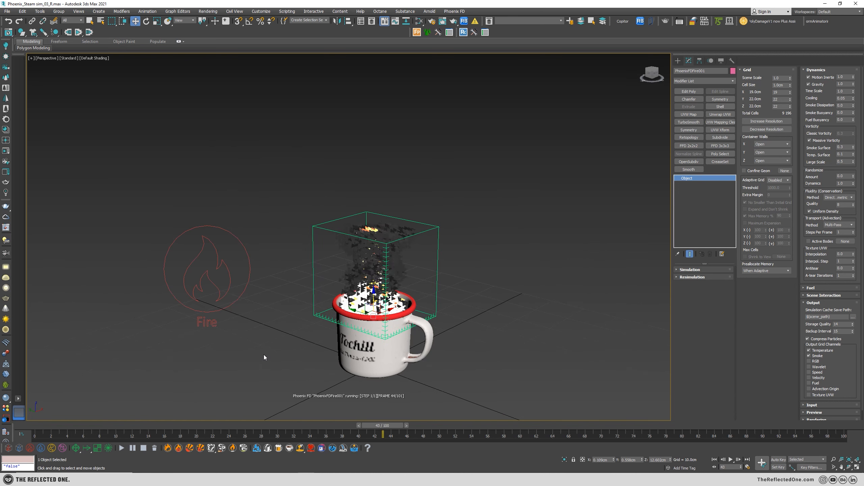
click(144, 448)
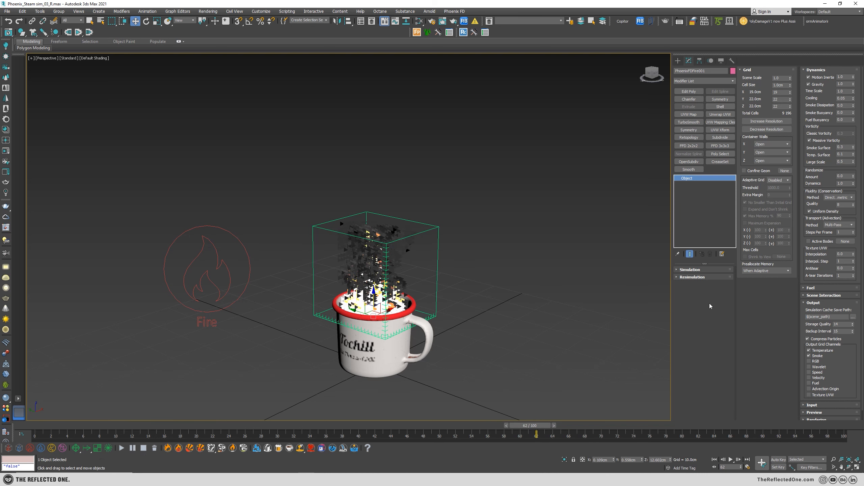
click(813, 303)
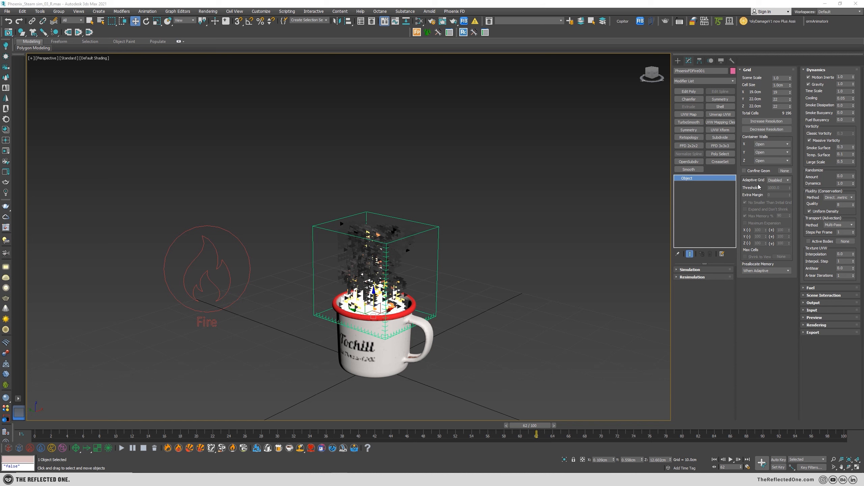
Set the simulator's adaptive grid to follow Smoke with a threshold of 0.005.
click(780, 181)
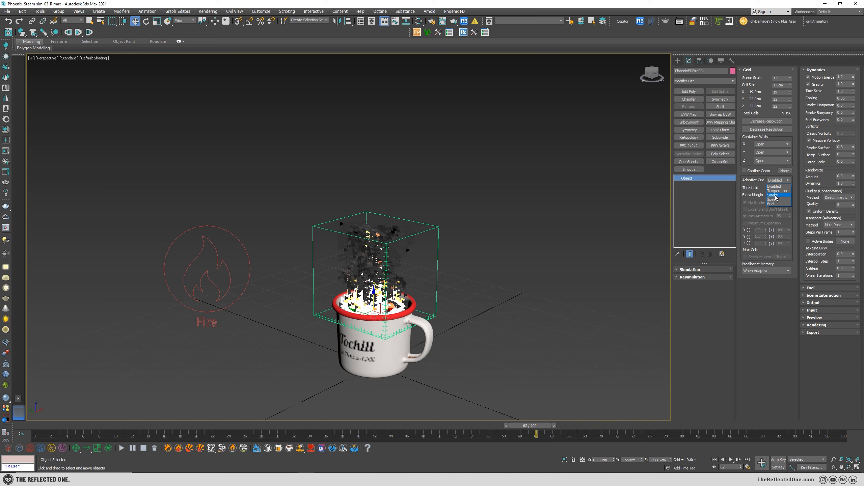
click(775, 195)
click(776, 188)
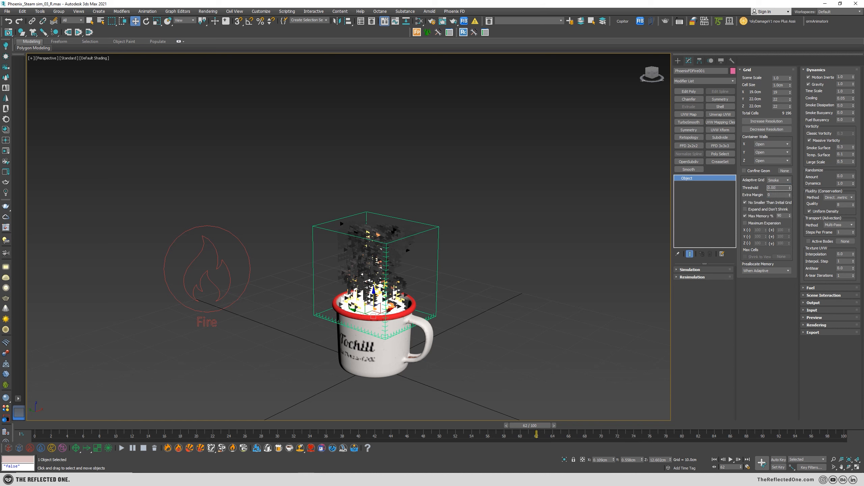
key(Return)
click(771, 194)
Run the adaptive-grid simulation, stop it near frame 37 and go back to frame 30 to examine the smoke's expansion.
click(120, 448)
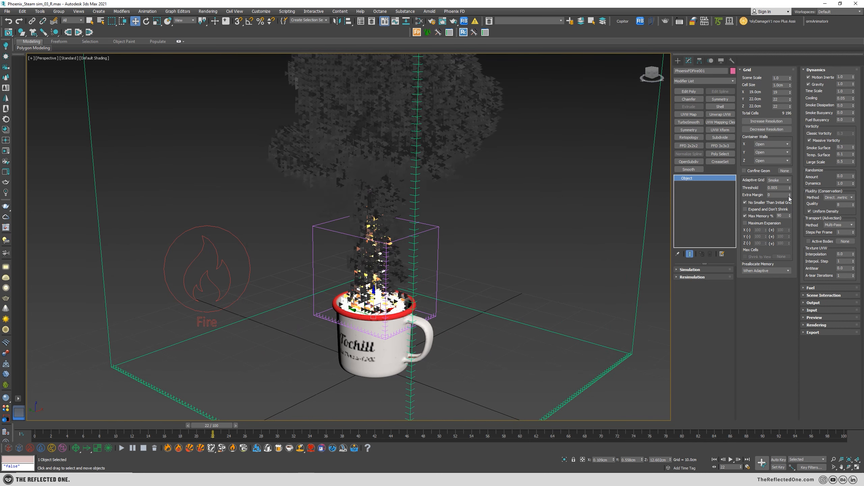
click(124, 448)
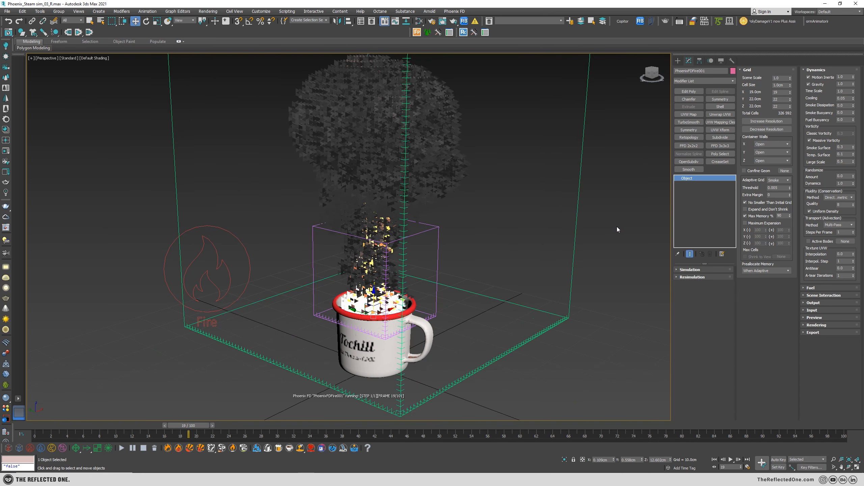
scroll(624, 227, down, 5)
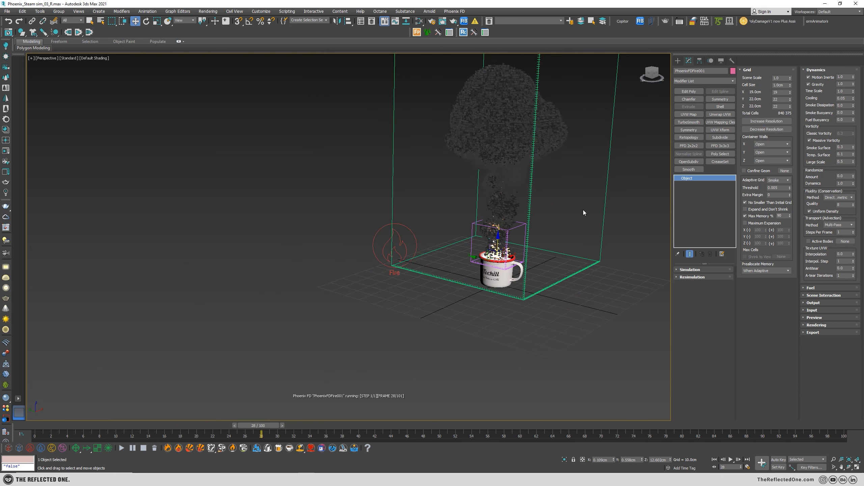
middle_drag(583, 210, 509, 283)
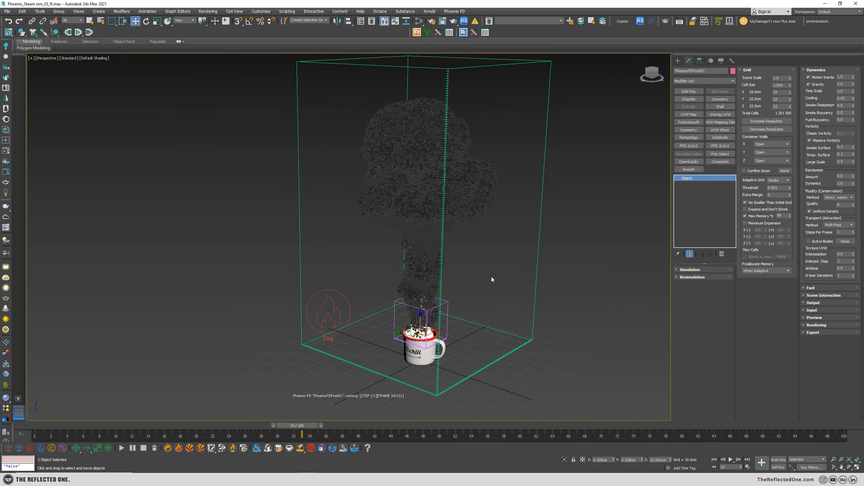
click(142, 449)
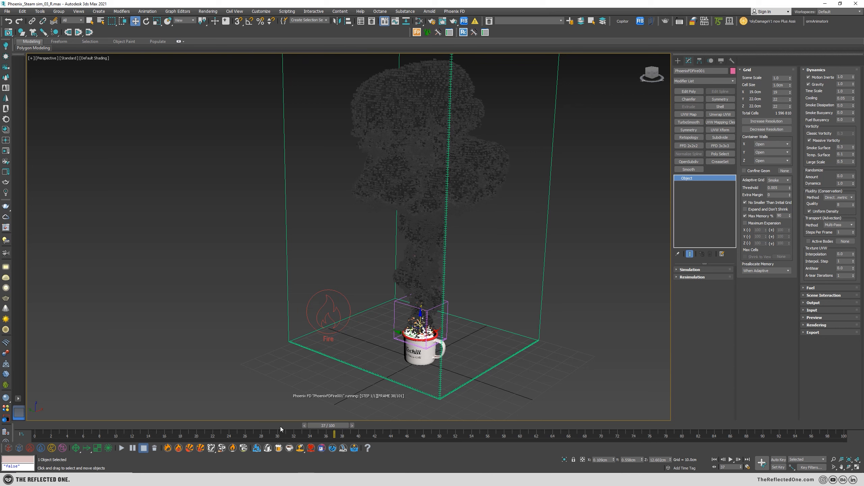
drag(342, 424, 304, 422)
key(w)
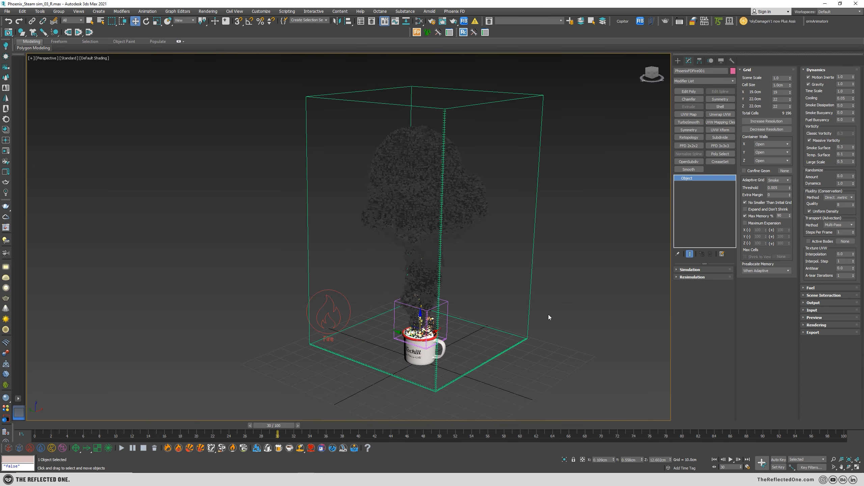
scroll(387, 324, up, 3)
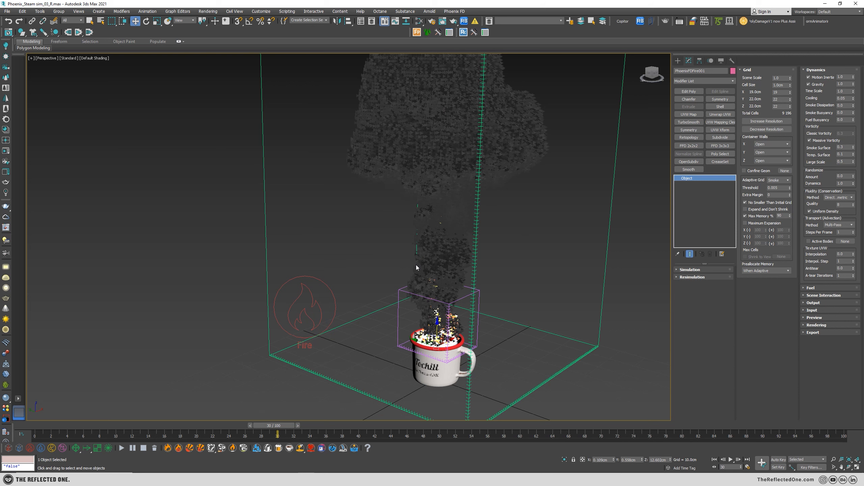
Raise the adaptive grid's threshold to 0.05, rerun the simulation, stop it near frame 35 and return to frame 20.
click(785, 188)
click(119, 448)
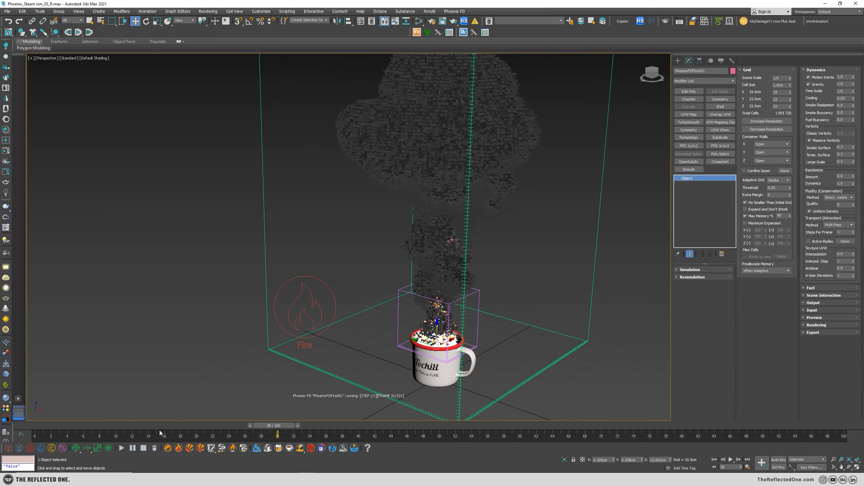
click(143, 448)
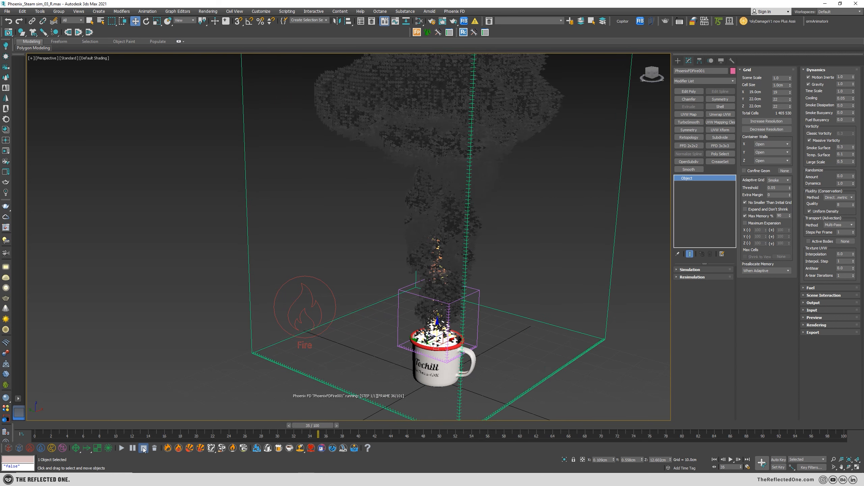
drag(319, 427, 201, 425)
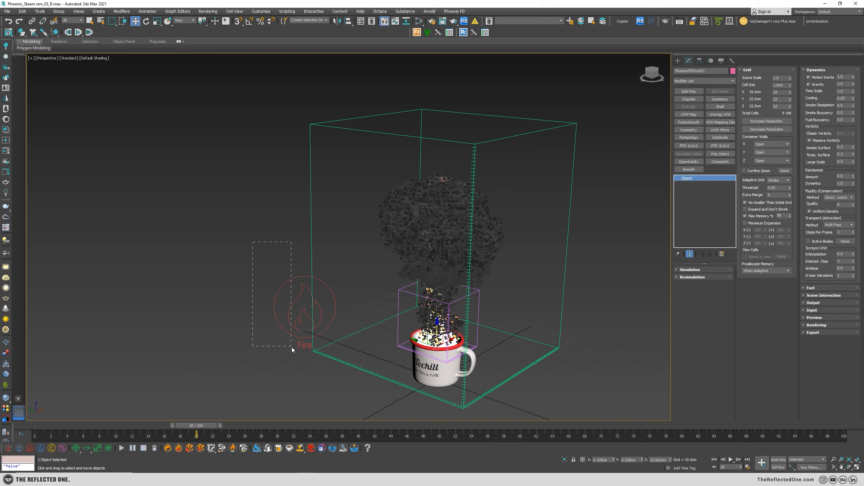
Select the fire source and turn off its temperature emission, leaving smoke enabled.
drag(292, 348, 293, 347)
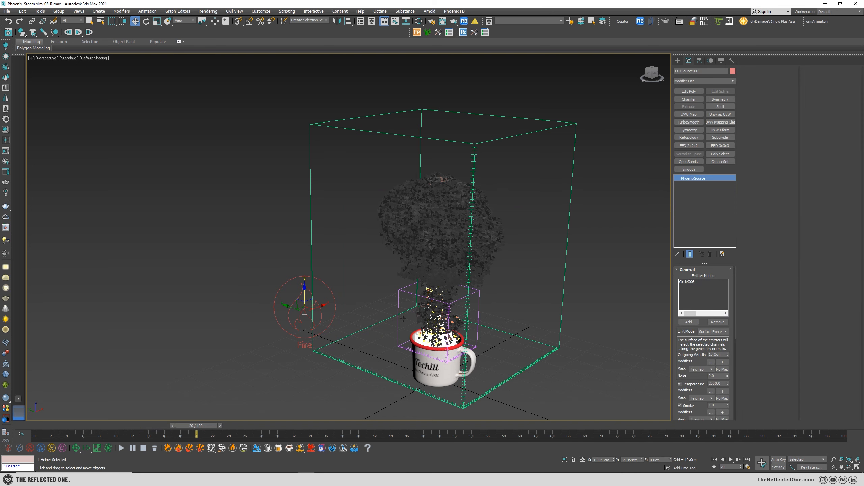
middle_drag(509, 320, 432, 312)
alt+middle_drag(432, 313, 406, 316)
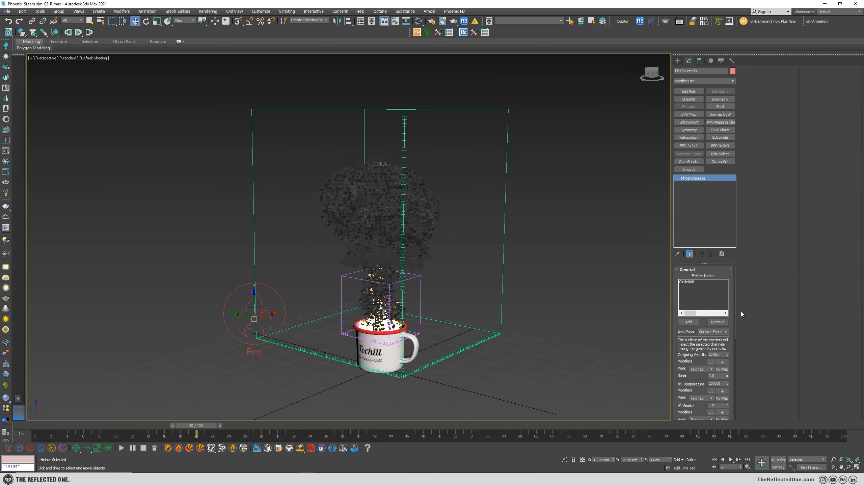
scroll(686, 296, down, 3)
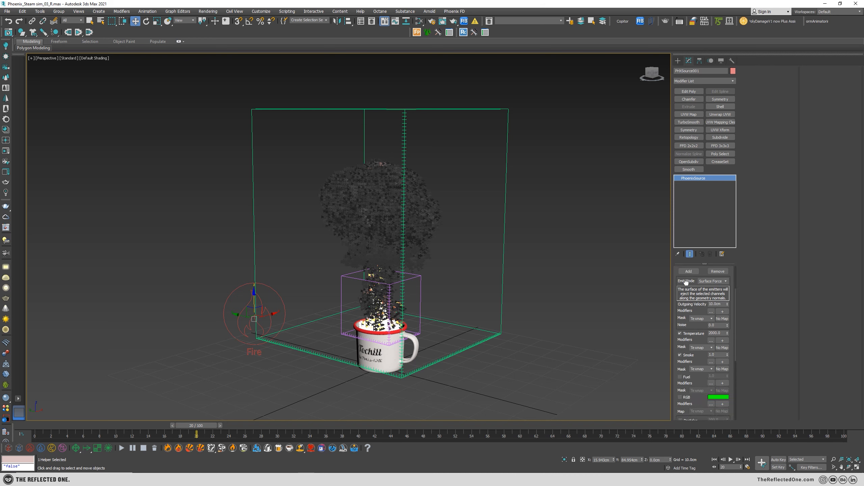
click(687, 334)
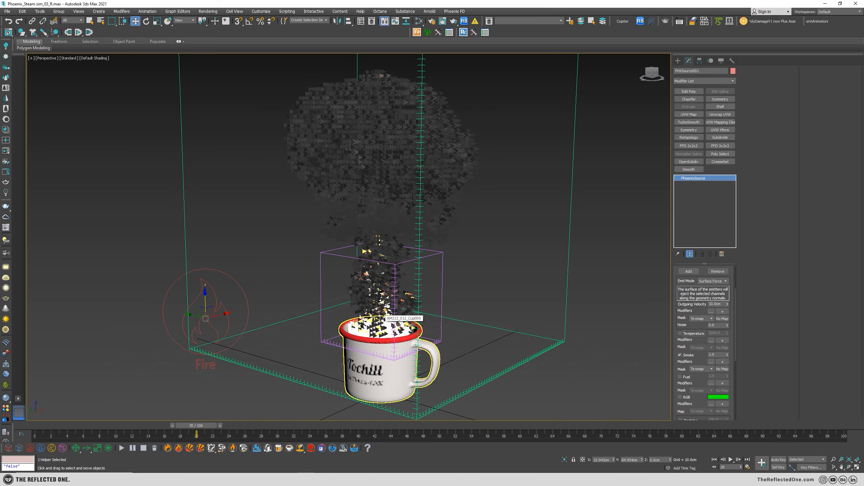
Select the fire/smoke simulator and enable its GPU preview in the viewport.
drag(626, 362, 592, 247)
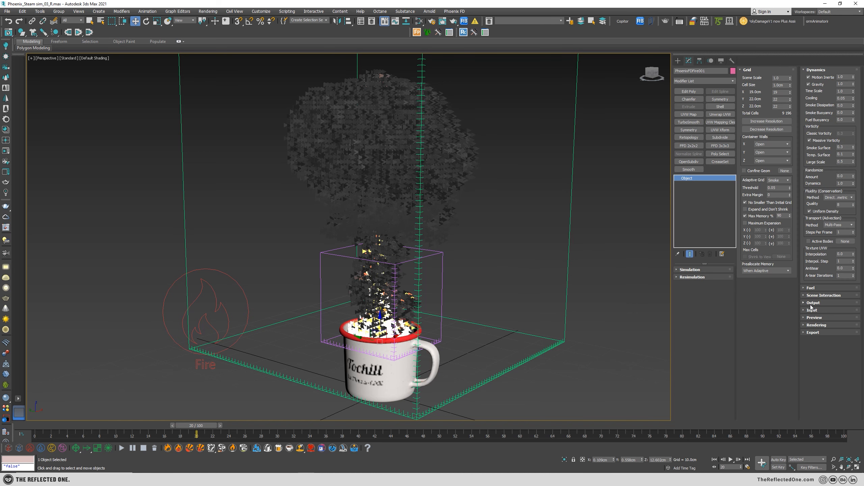
click(820, 319)
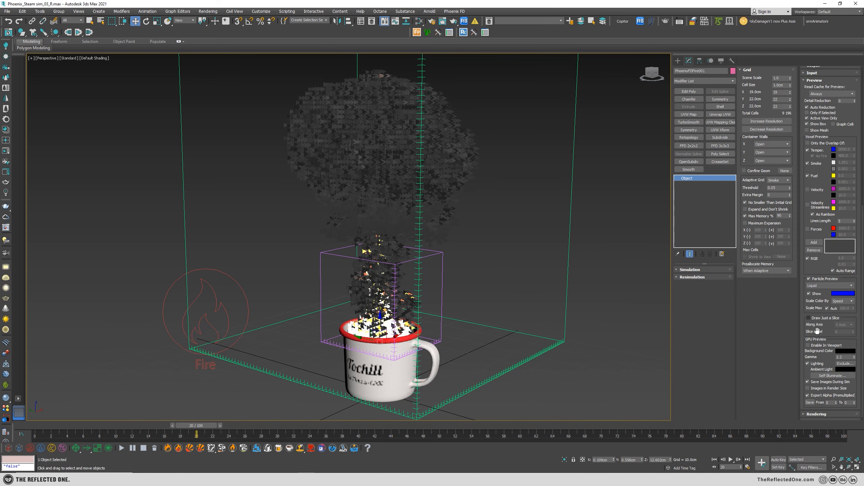
click(818, 346)
Reselect the fire source and run the smoke-only simulation through frame 100.
drag(265, 249, 246, 293)
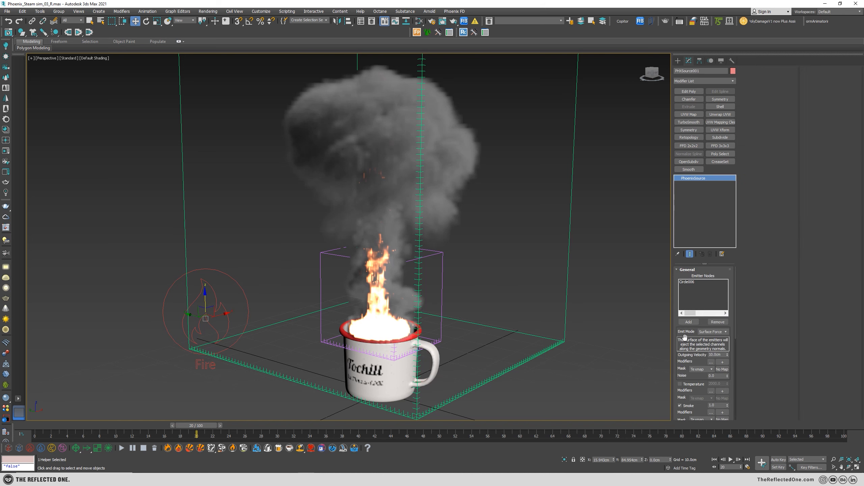
scroll(682, 356, down, 5)
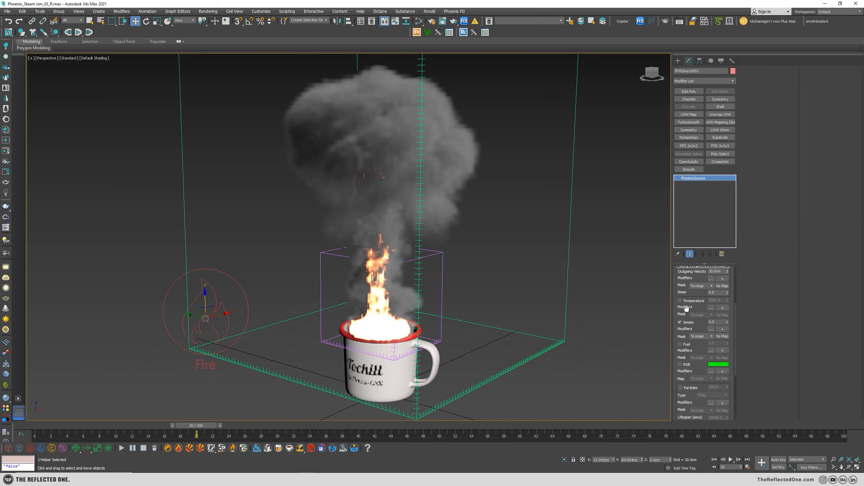
click(122, 447)
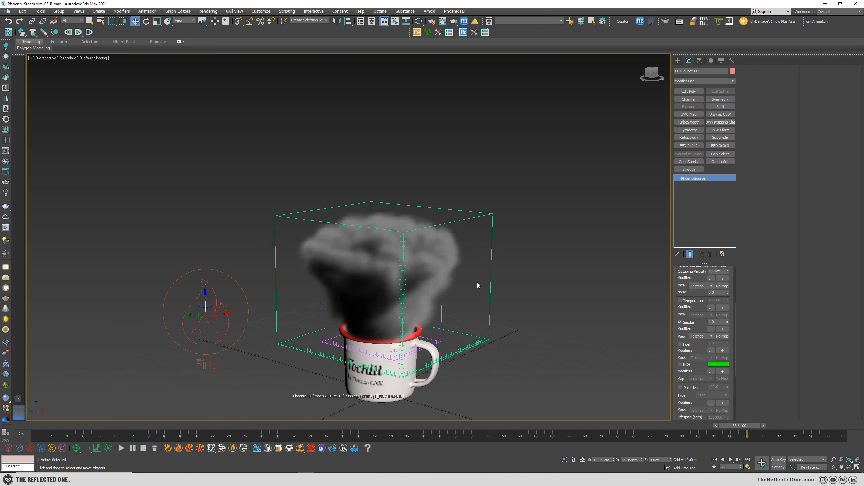
scroll(683, 352, up, 3)
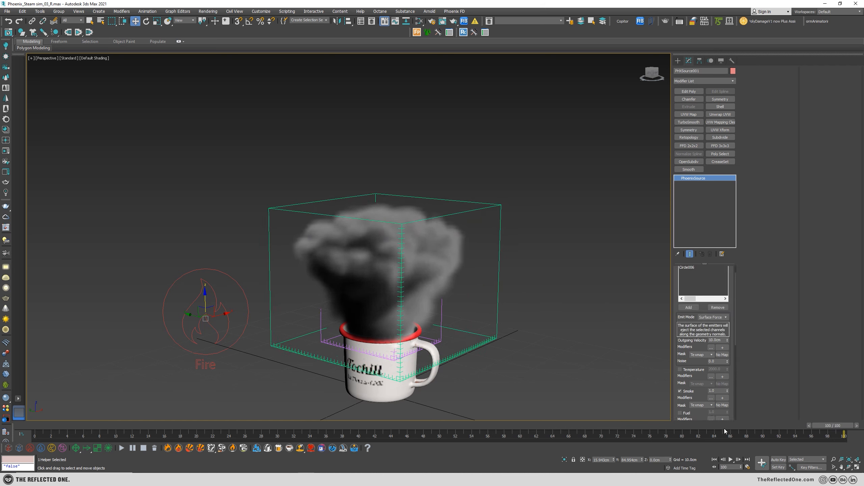
Extend the animation's end time to frame 500.
click(745, 468)
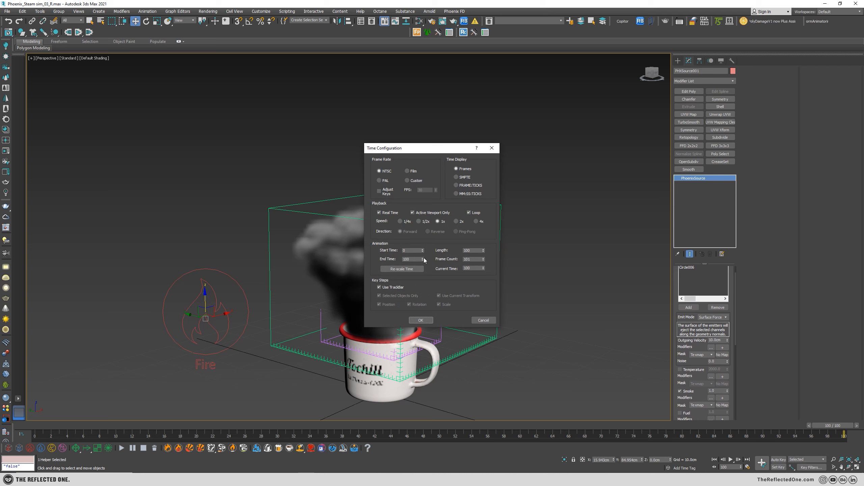
text(500)
key(Return)
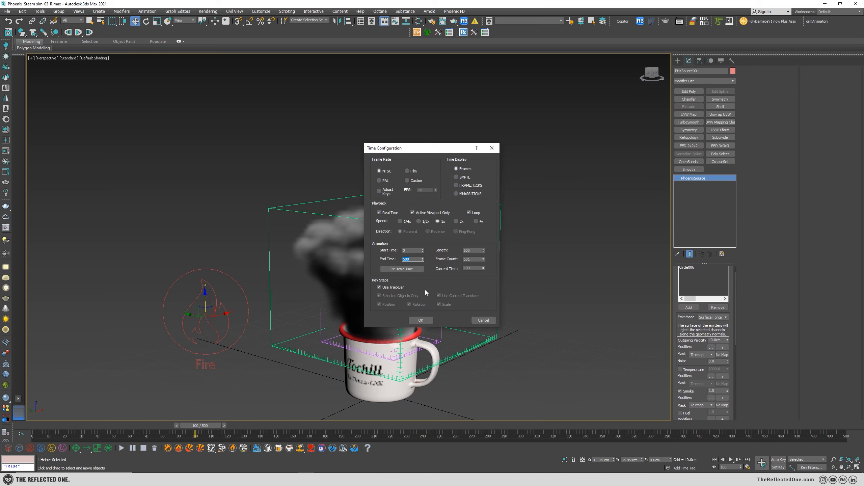
click(421, 320)
Set the fire source's outgoing velocity to 100 cm, run the simulation and stop it at frame 52.
drag(212, 427, 65, 430)
scroll(688, 318, down, 3)
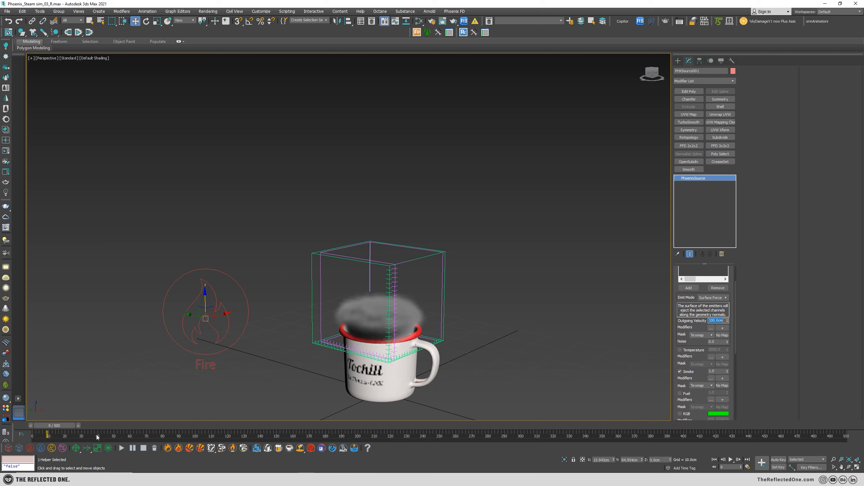
click(122, 448)
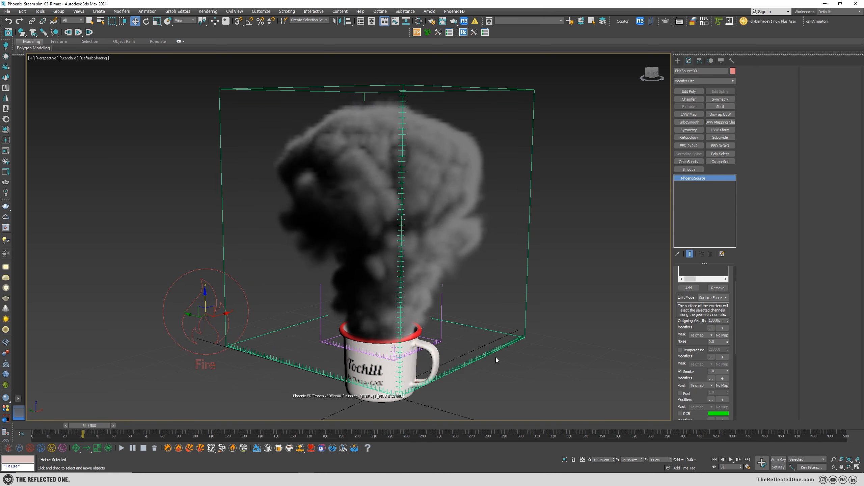
click(135, 448)
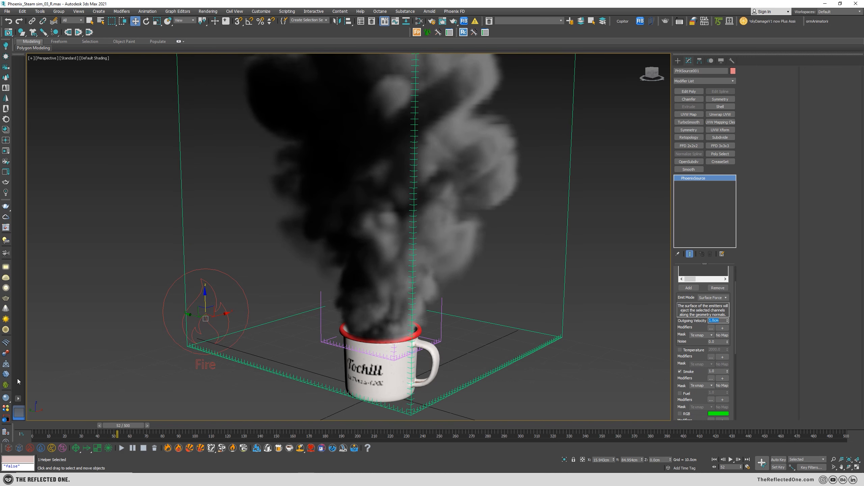
Set the source's outgoing velocity to 1 cm, run the simulation, examine the smoke above the mug and stop it.
click(122, 449)
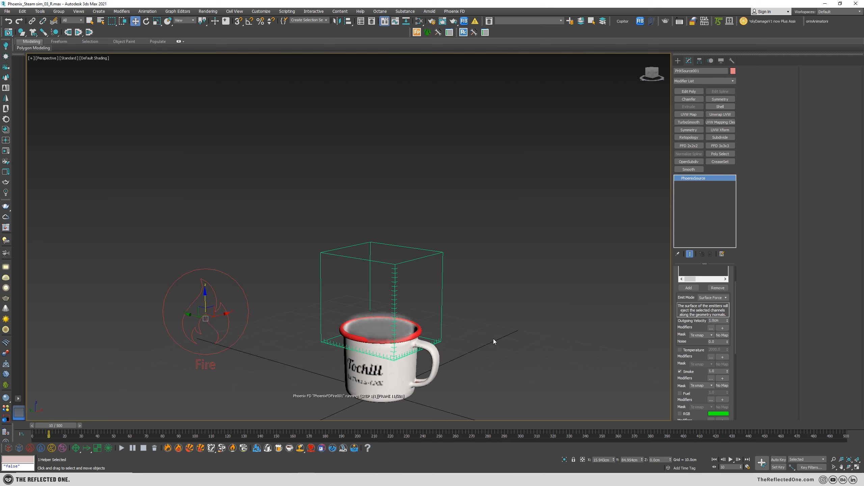
scroll(394, 340, up, 2)
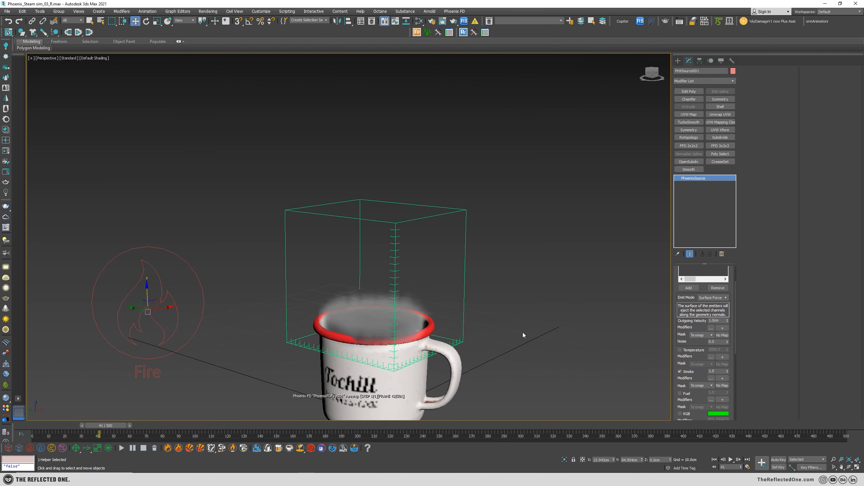
alt+middle_drag(483, 319, 480, 313)
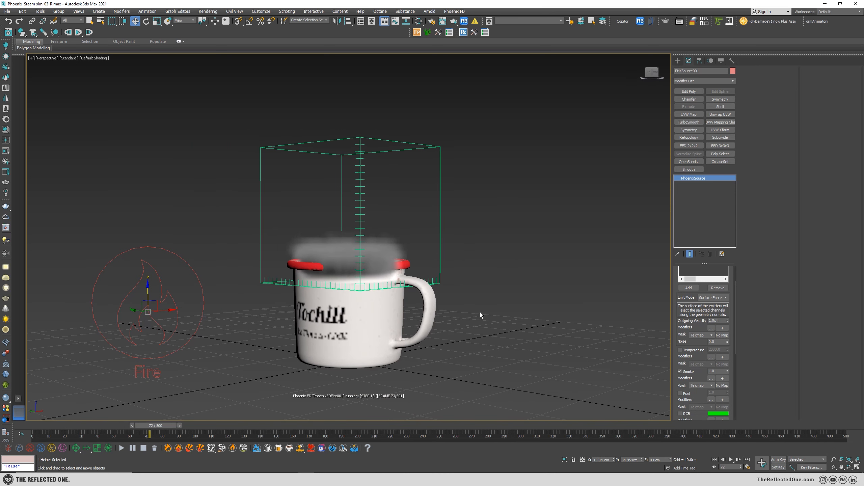
middle_drag(471, 272, 516, 288)
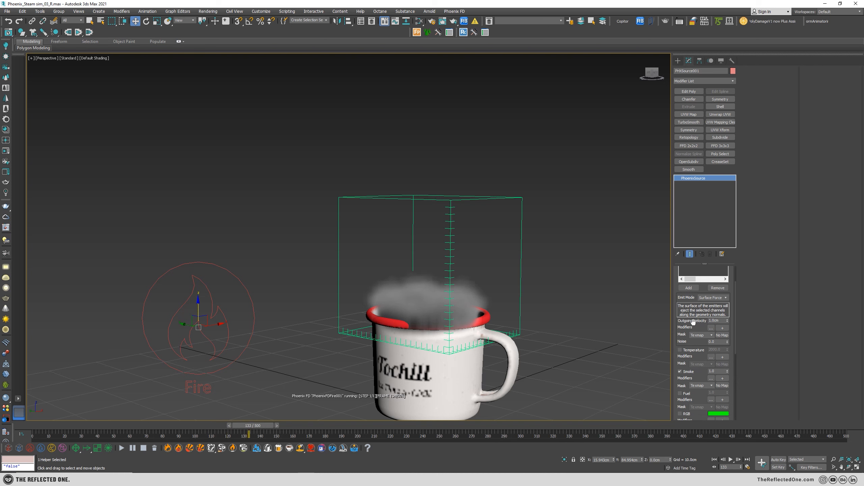
click(143, 450)
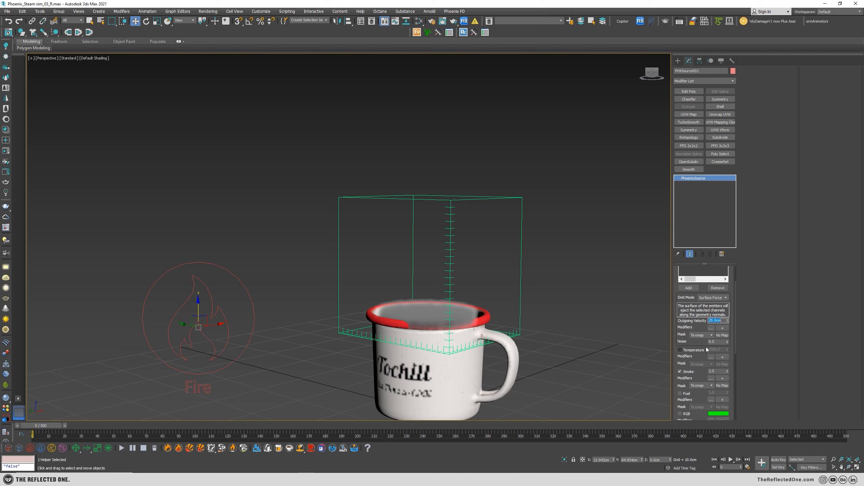
Set the source's outgoing velocity to 20 cm, run the simulation and stop it at frame 56.
drag(681, 361, 681, 341)
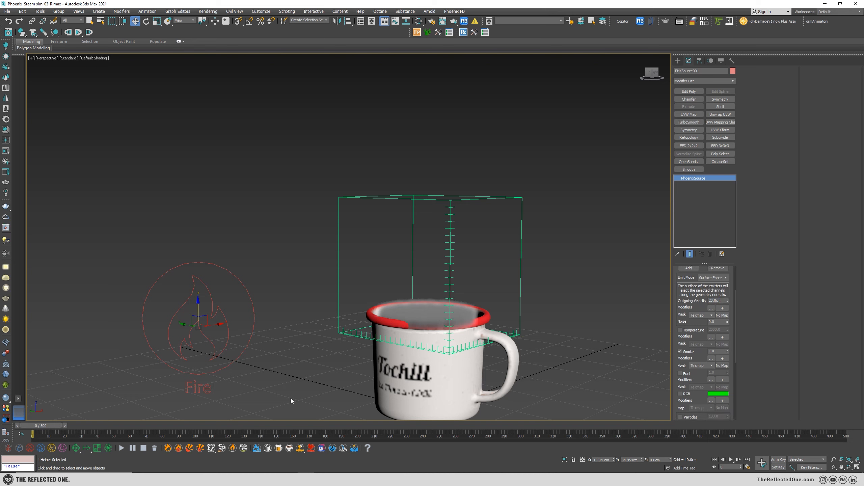
click(122, 448)
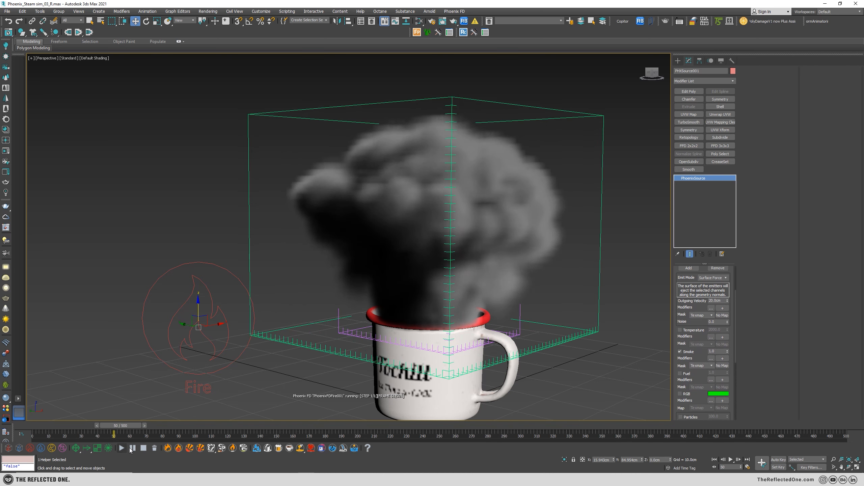
click(144, 449)
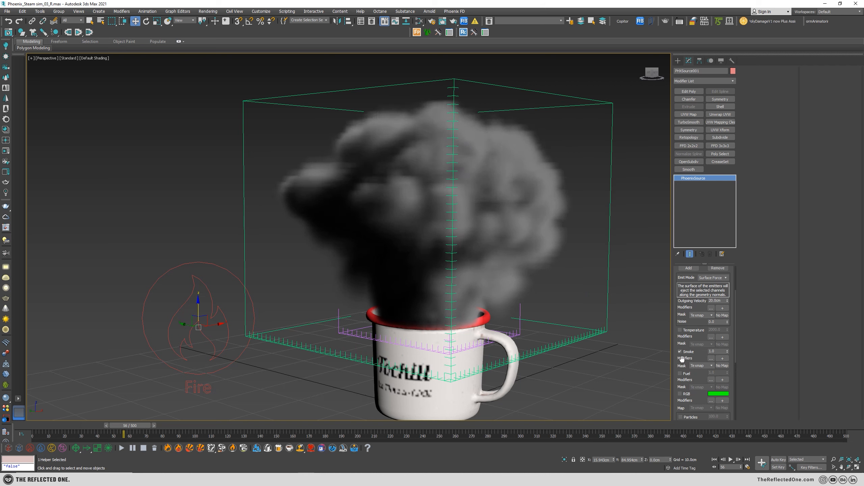
Set the source's smoke amount to 0.2, run the simulation, examine the thinner smoke above the mug and stop it.
scroll(702, 347, down, 1)
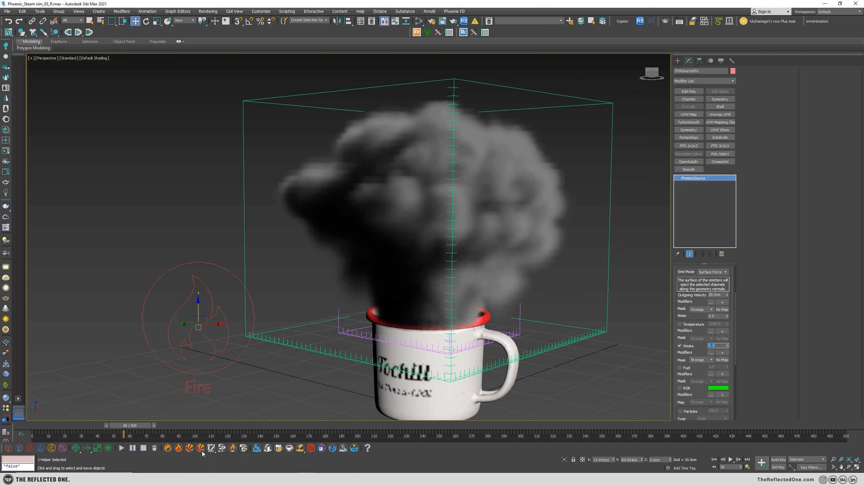
click(122, 448)
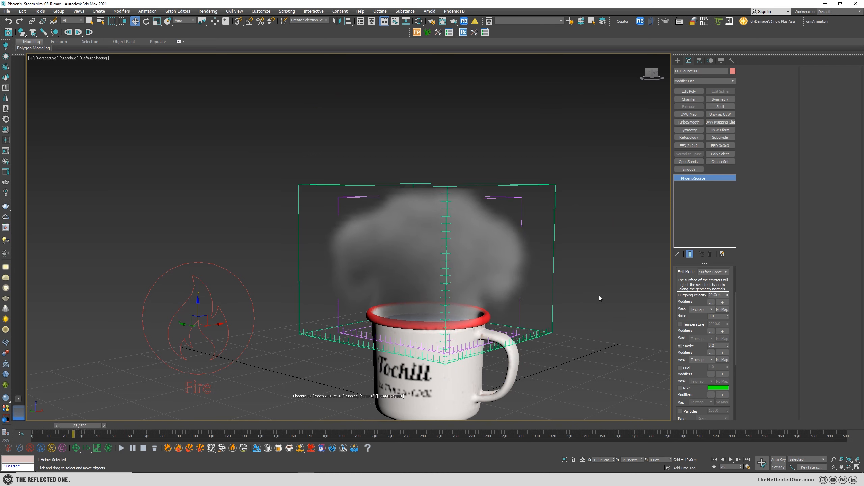
scroll(578, 299, down, 5)
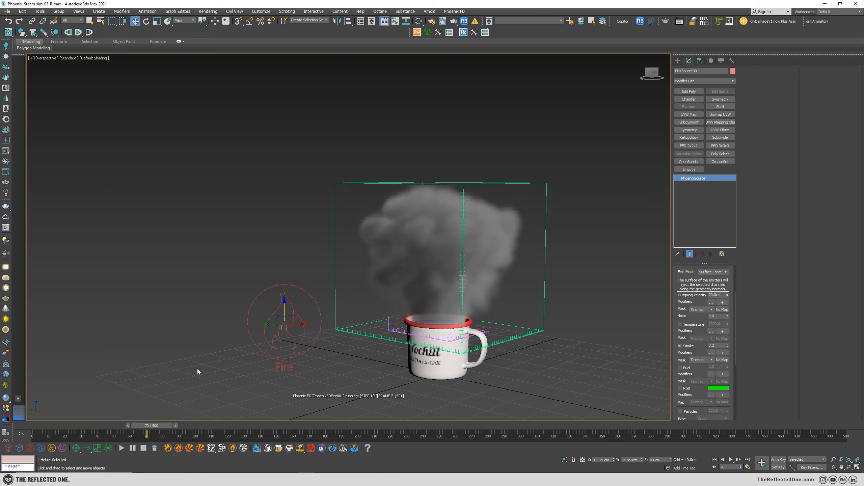
click(144, 451)
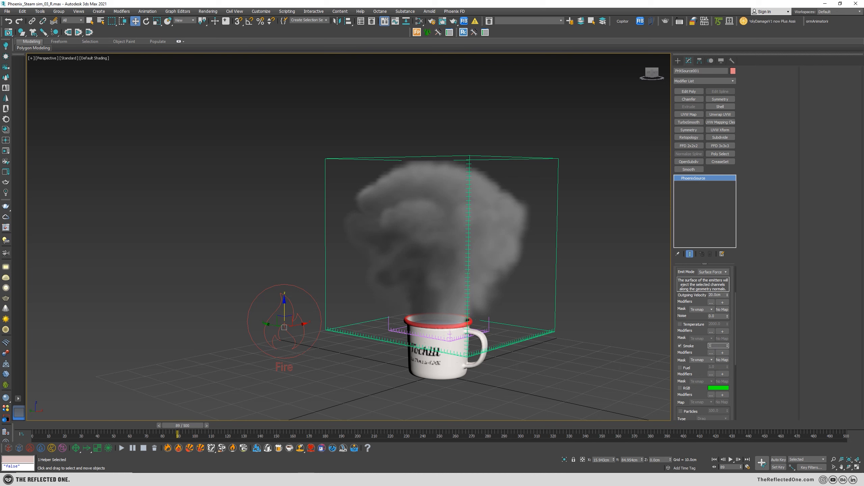
Restore the source's smoke amount to 1, set its outgoing velocity to 10 cm and run the simulation.
click(718, 295)
click(122, 449)
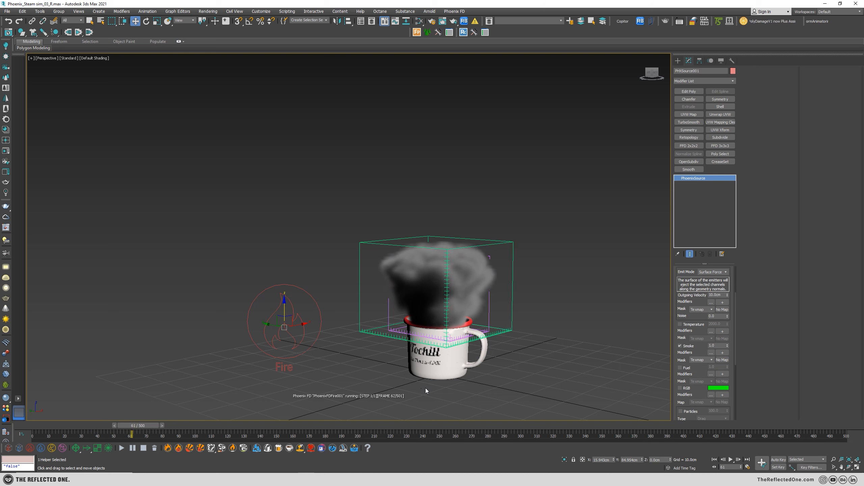
Select the fire simulator around the mug, set its smoke dissipation to 0.5 and rerun the simulation.
click(389, 349)
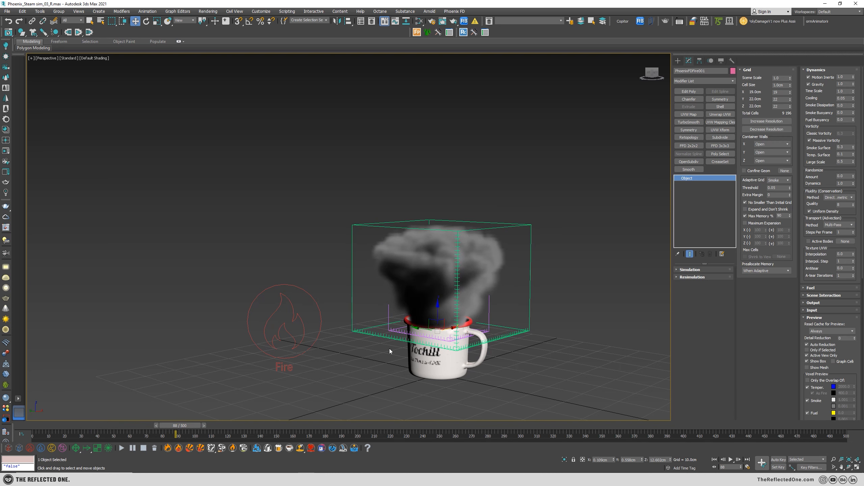
click(689, 292)
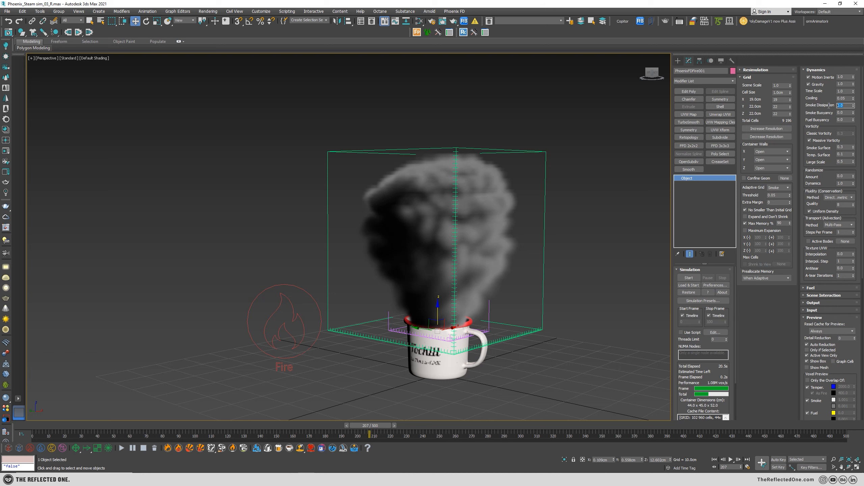
text(.5)
click(121, 449)
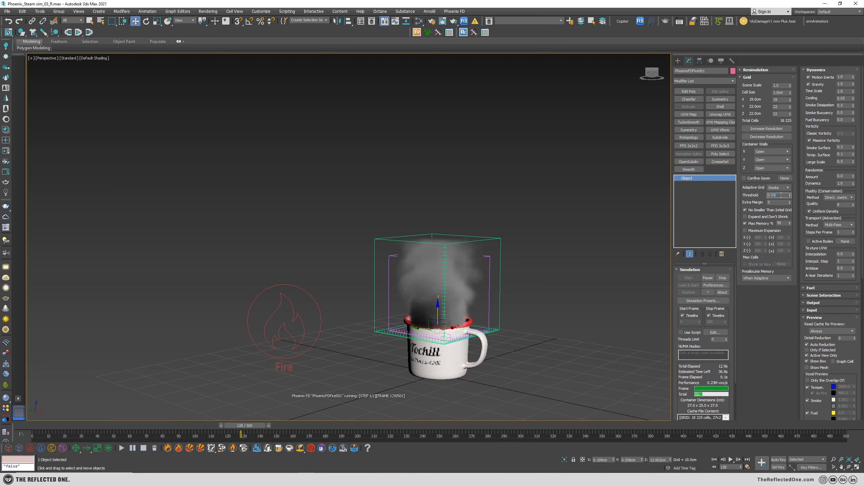
Lower the simulator's adaptive grid threshold to 0.01 and further to 0.005 while the simulation runs.
text(1)
key(Return)
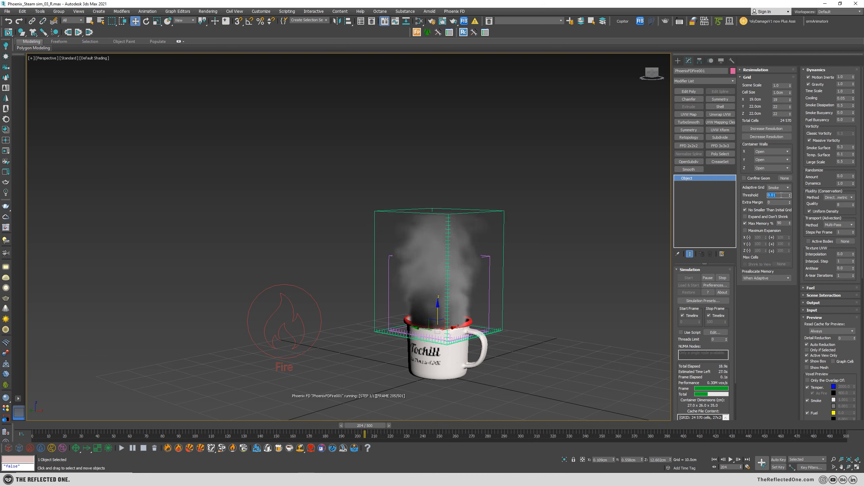
drag(773, 195, 777, 196)
text(05)
key(Return)
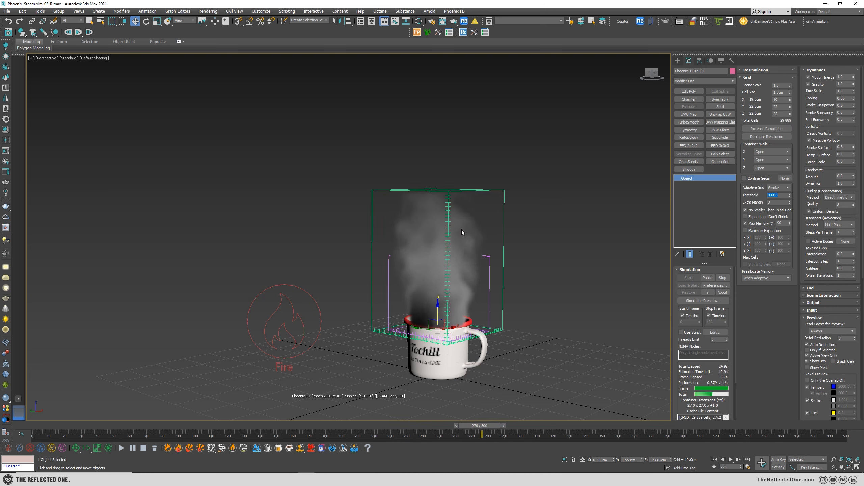
Set the adaptive grid's extra margin to 5.
drag(775, 203, 721, 203)
text(5)
key(Return)
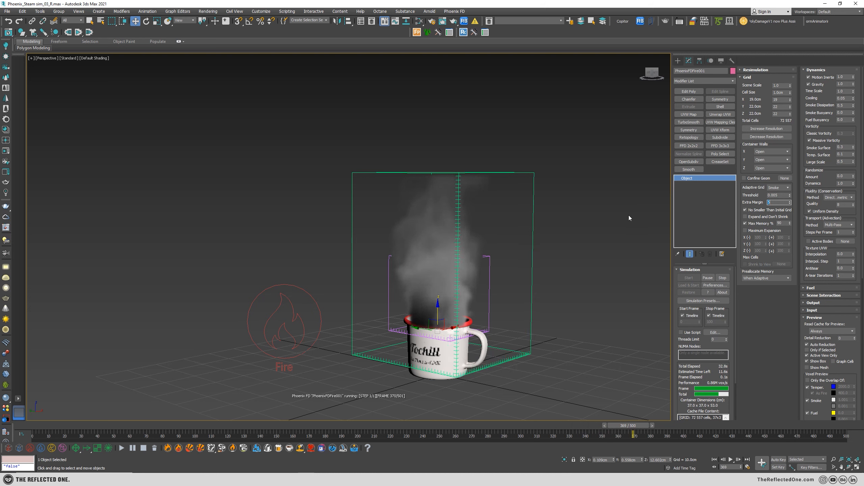
click(755, 203)
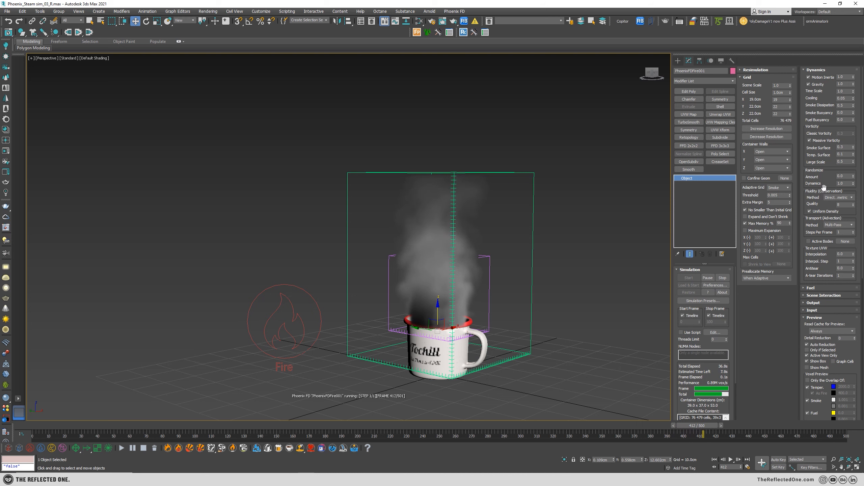
Try a smoke dissipation of 1.0 on the running simulation, and reduce it to 0.9.
double_click(840, 105)
text(1.0)
key(Return)
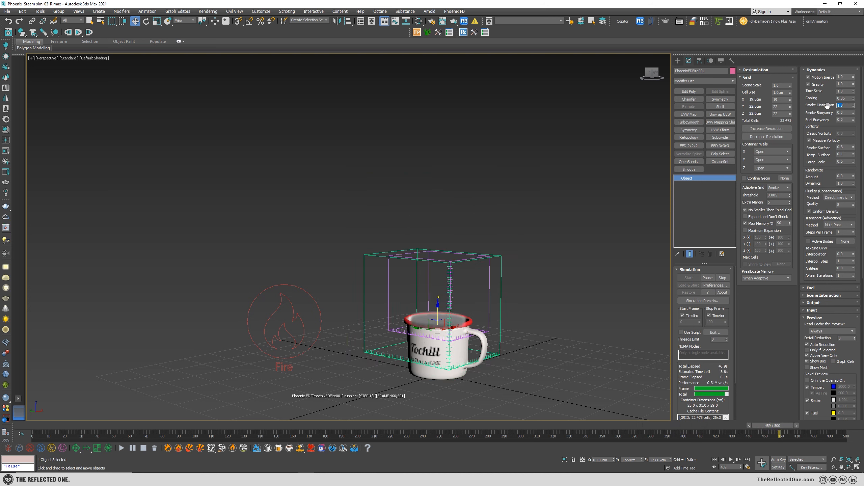
text(0.9)
key(Return)
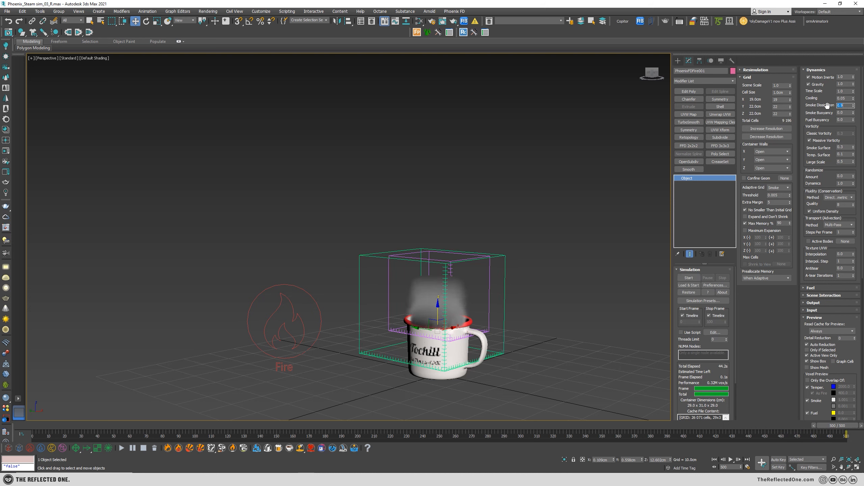
Restart the simulation with the current settings and stop it at frame 48.
click(122, 449)
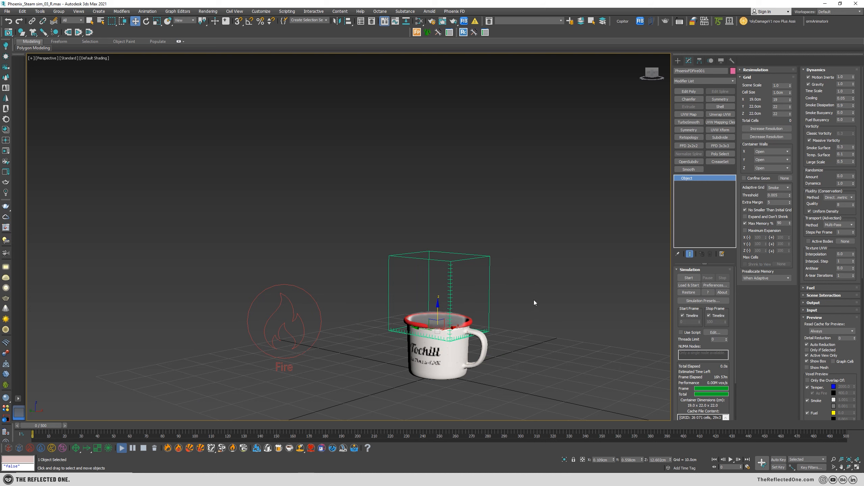
click(143, 448)
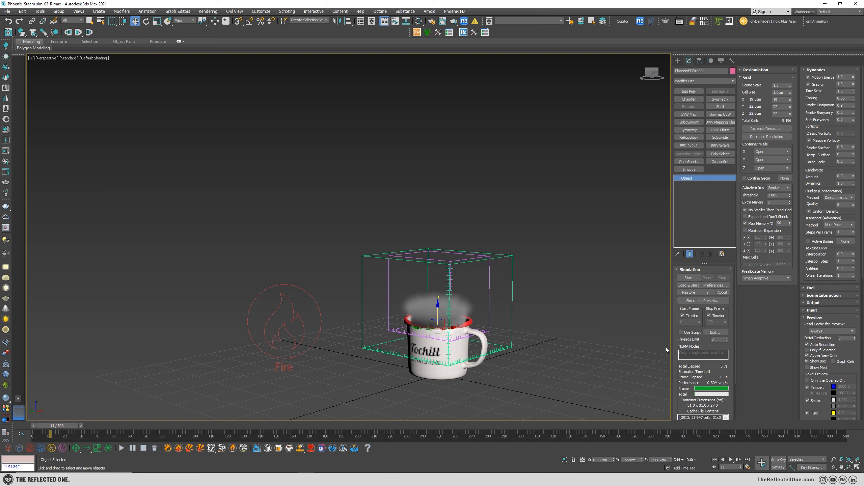
click(121, 448)
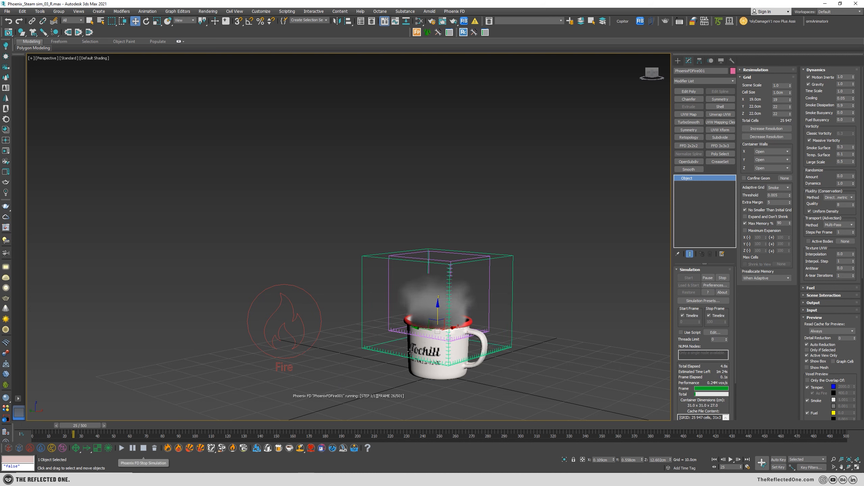
click(143, 447)
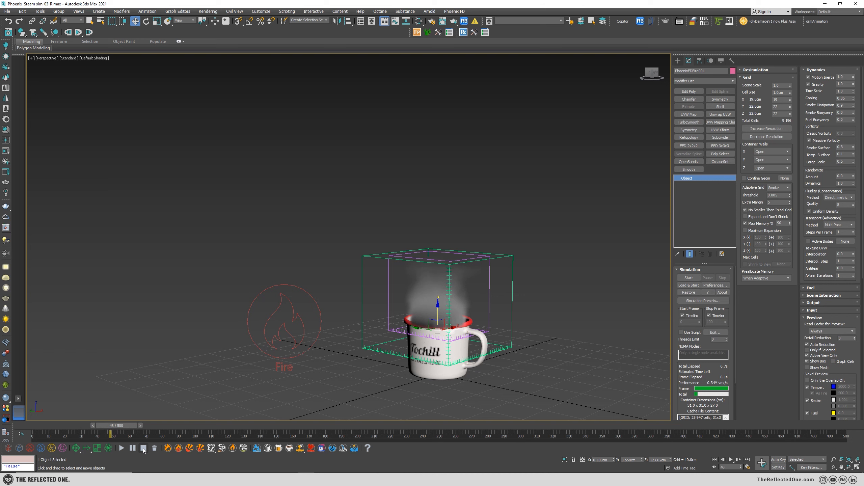
Open the simulator's output settings with the cache path options, and delete the selected simulator's cache files.
click(813, 318)
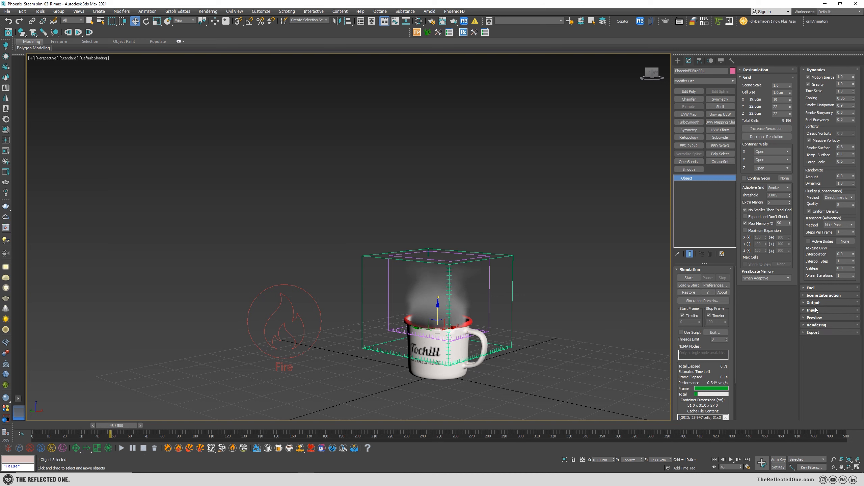
click(814, 302)
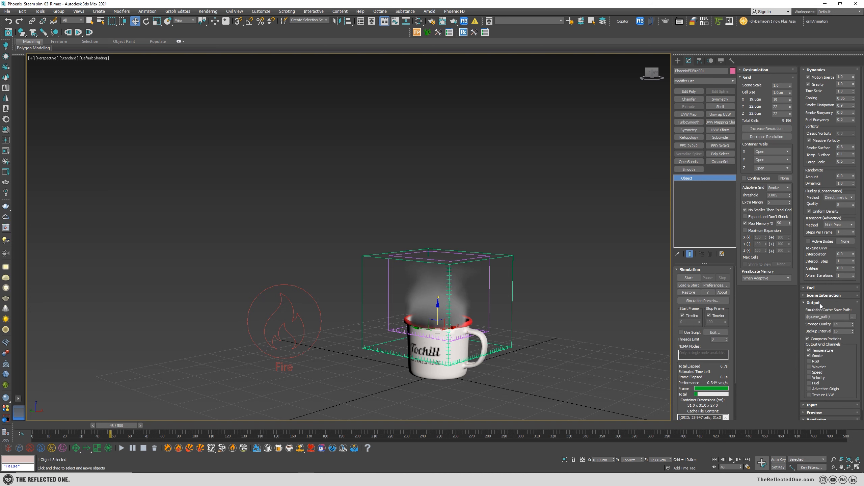
click(851, 317)
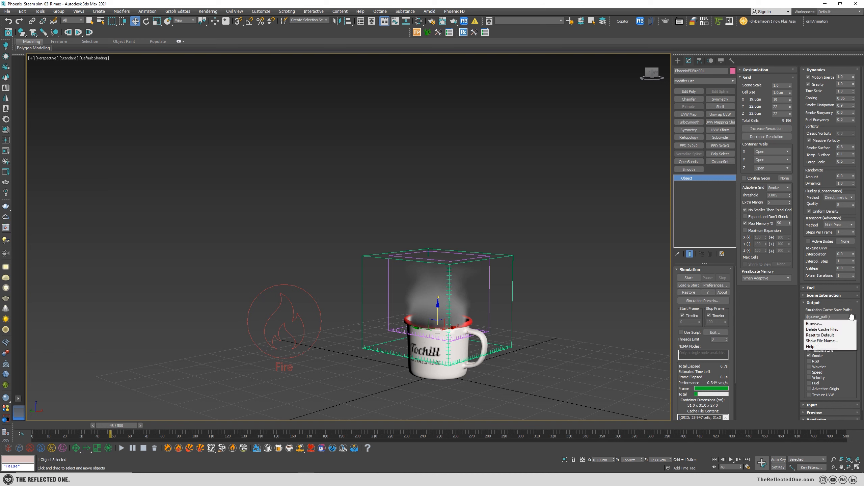
click(818, 324)
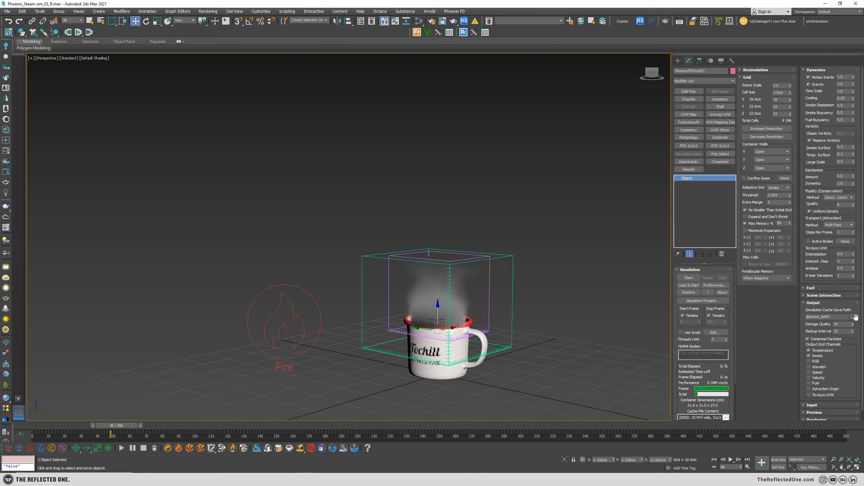
click(853, 317)
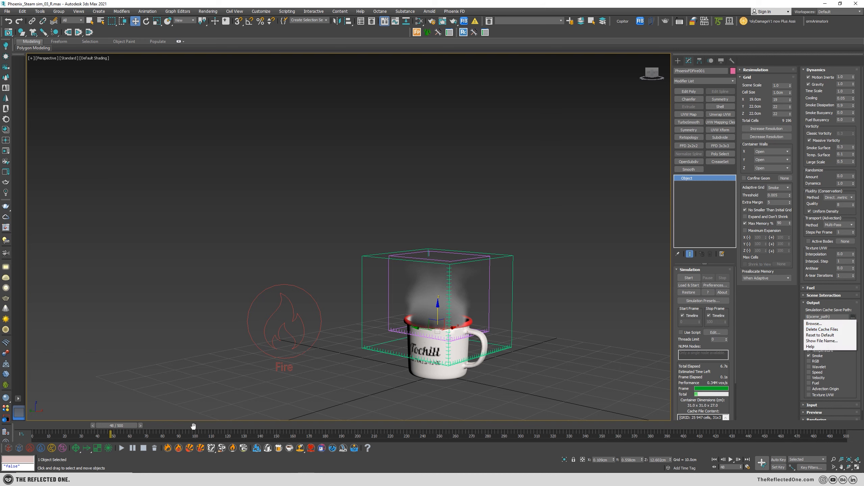
click(157, 460)
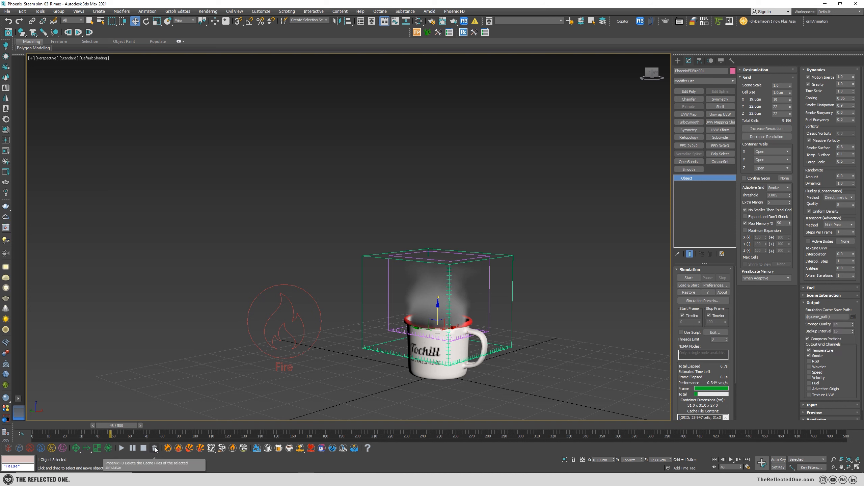
click(155, 447)
click(486, 261)
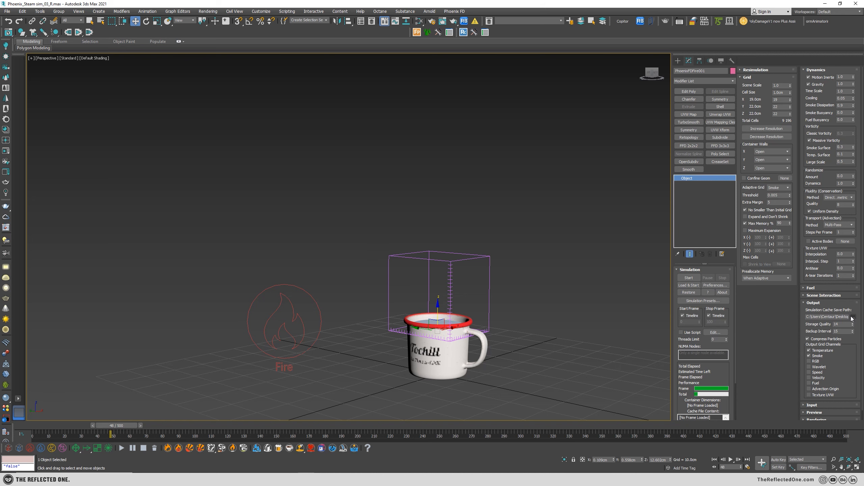
Inspect the Steam simulation 3 folder in Phoenix Cache as the cache save location, leaving the path as it is.
click(852, 318)
click(826, 323)
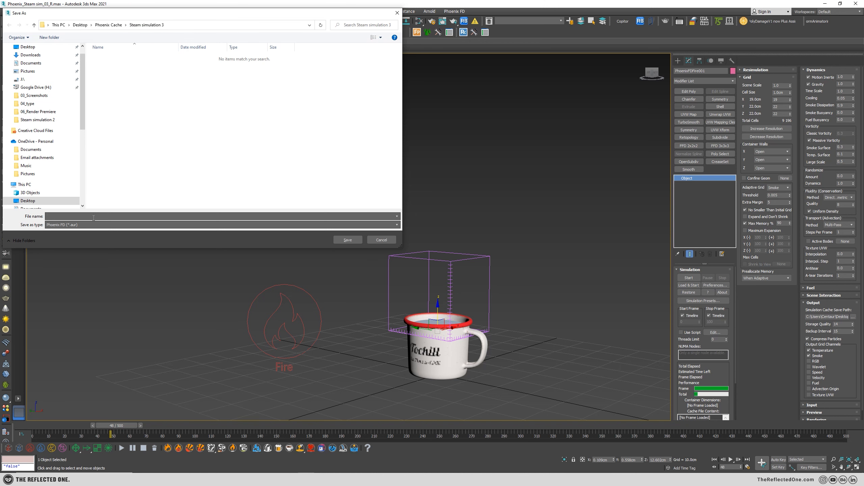
click(381, 239)
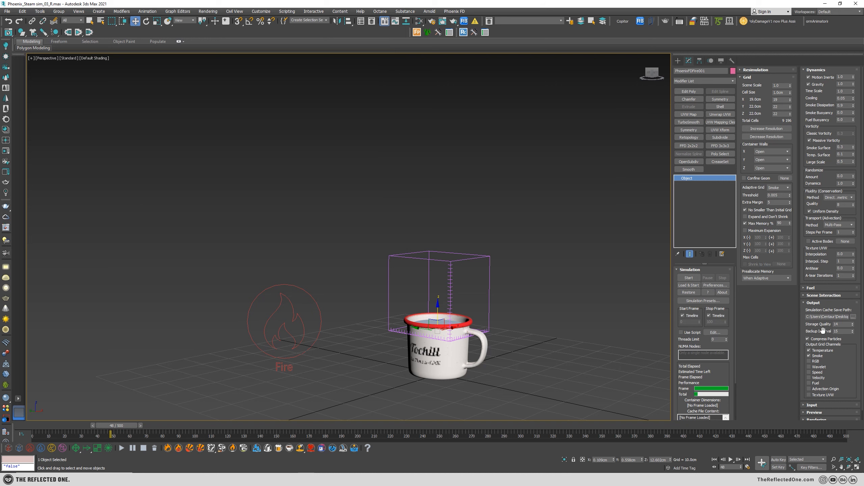
Start the simulation and enable the Velocity channel in the output grid channels.
click(122, 449)
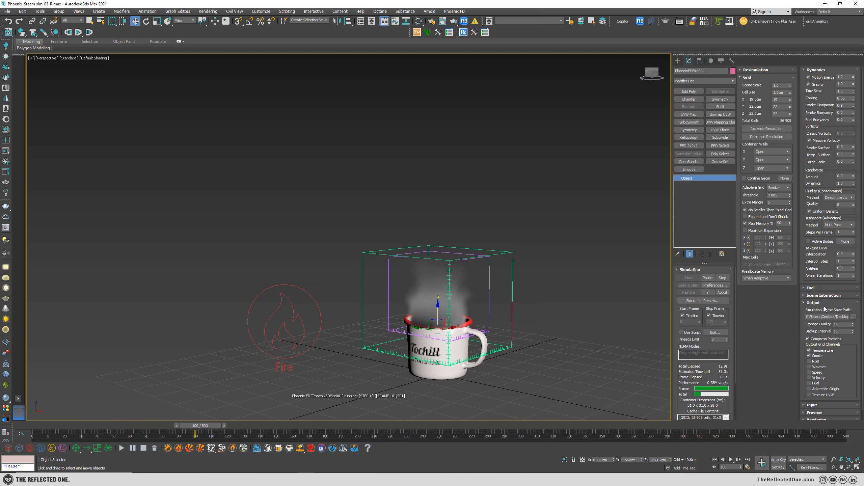
click(816, 378)
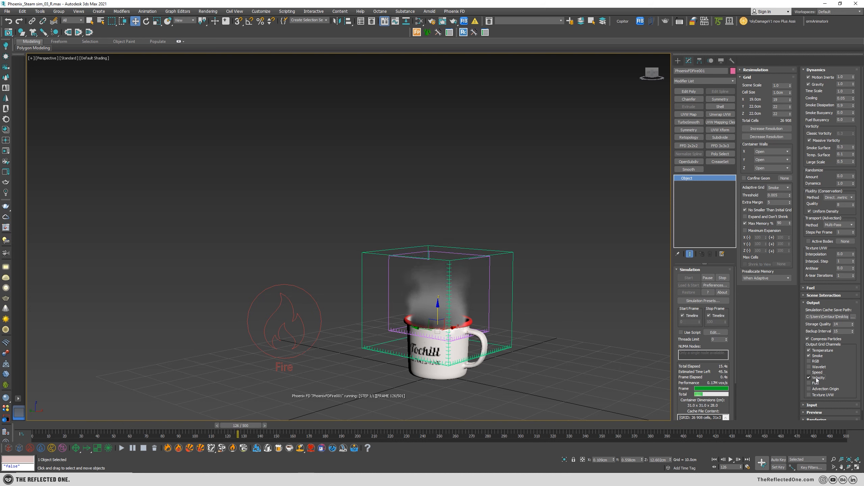
click(830, 304)
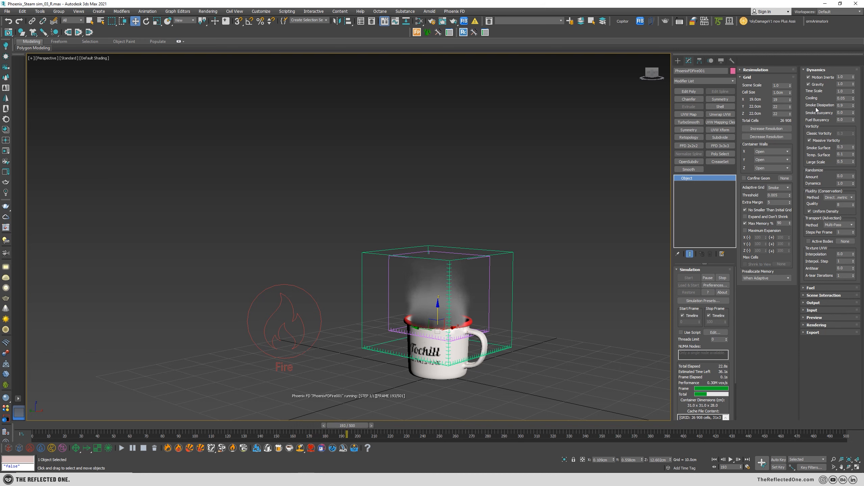
Set the smoke dissipation to 0.2 during the run and examine the steam above the mug up close.
double_click(847, 106)
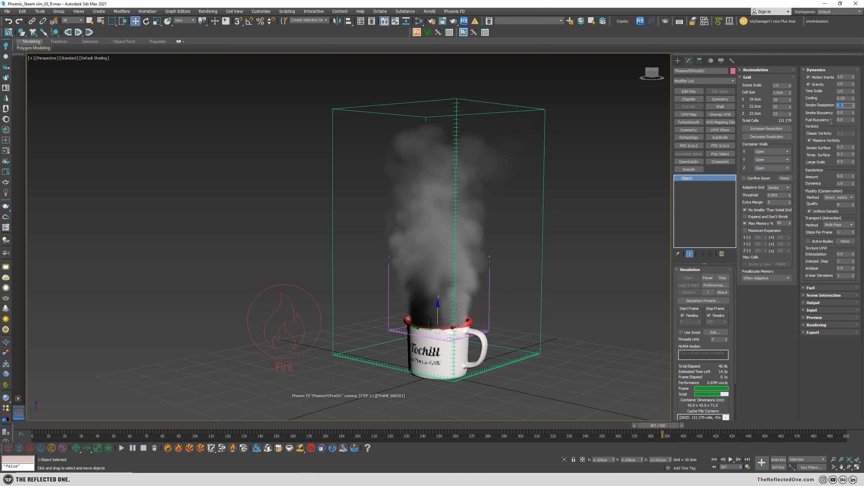
scroll(469, 246, up, 2)
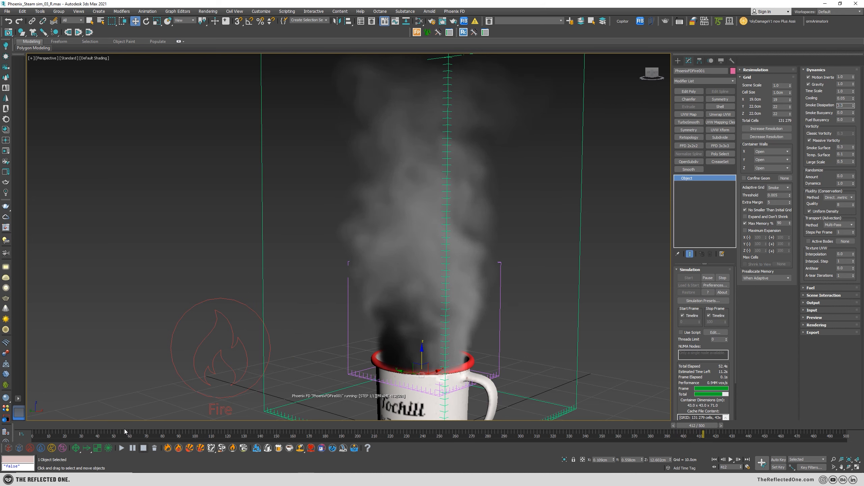
Play back the simulated steam from the start of the timeline, stop the playback and select the fire source.
click(28, 428)
key(slash)
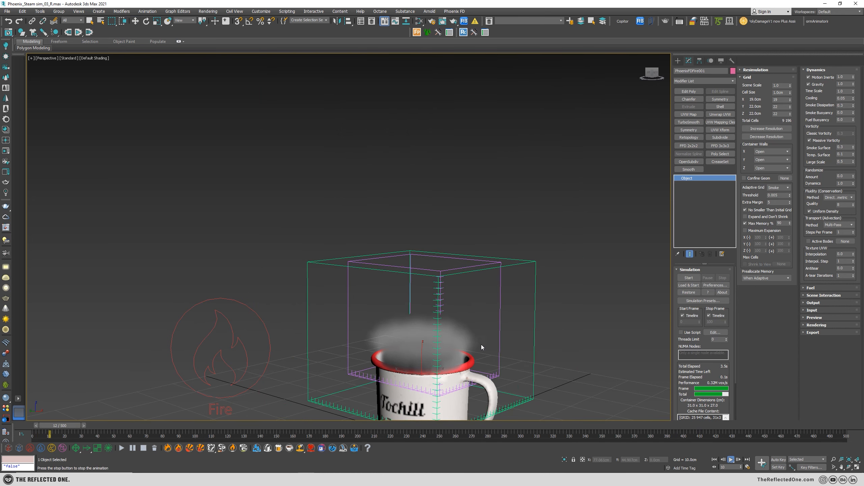
scroll(445, 338, down, 2)
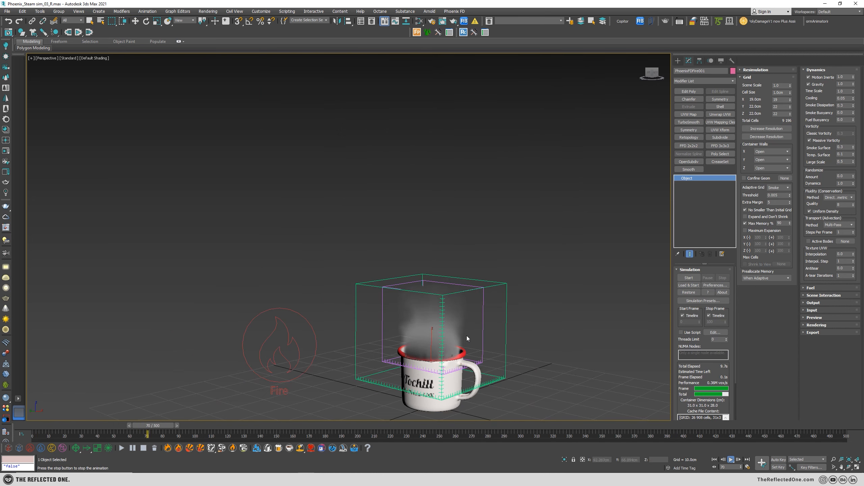
key(slash)
key(w)
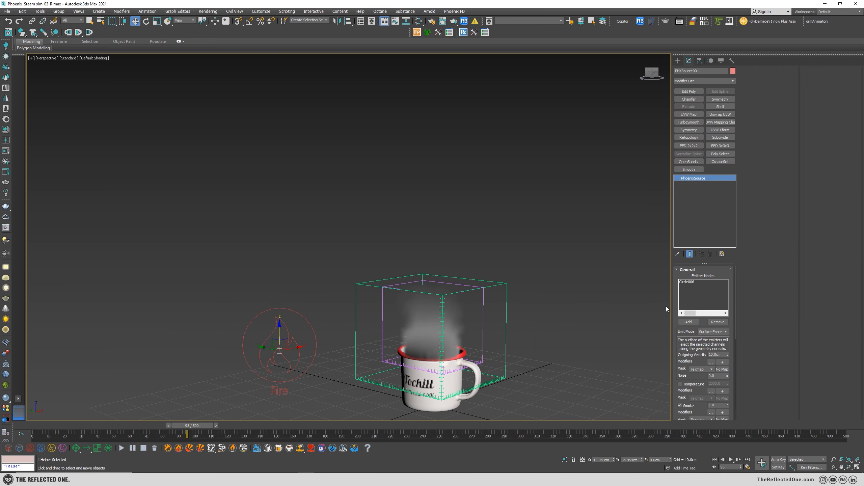
Set the fire source's outgoing velocity to 2 cm and run the simulation with the simulator selected.
text(2)
key(Return)
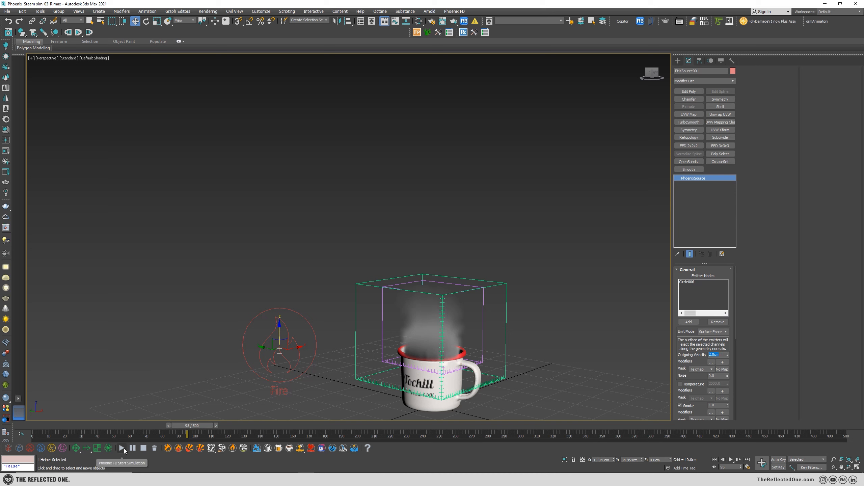
drag(468, 253, 416, 304)
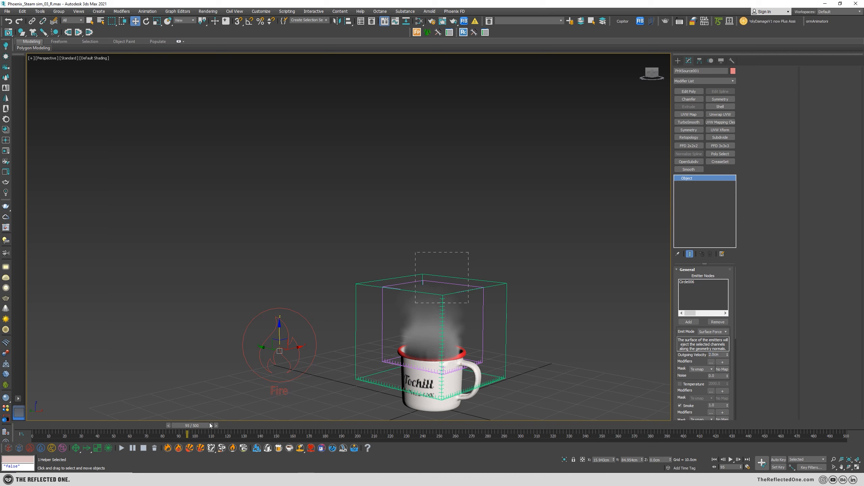
click(121, 448)
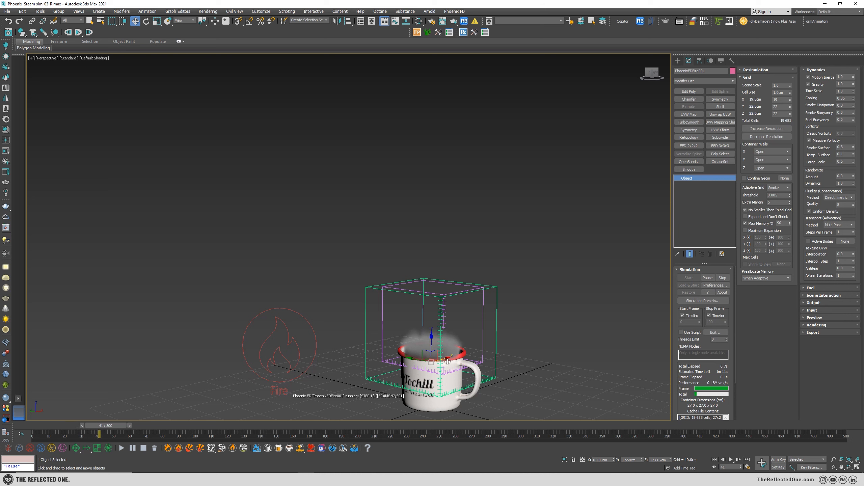
scroll(456, 374, up, 5)
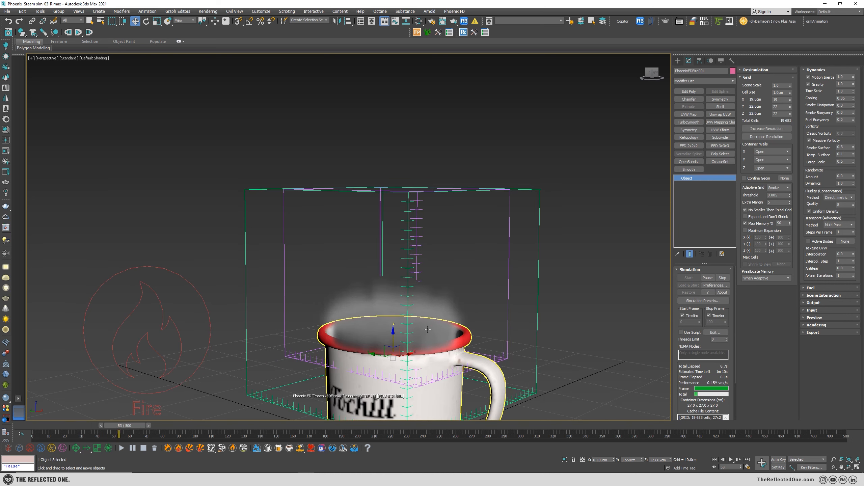
middle_drag(475, 315, 503, 283)
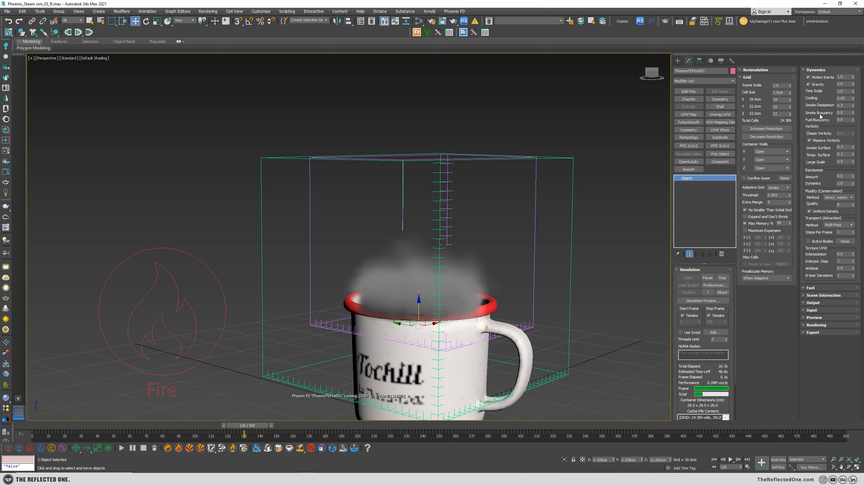
Set the simulator's smoke buoyancy to 1.0 during the run and watch the steam above the mug.
scroll(459, 209, down, 3)
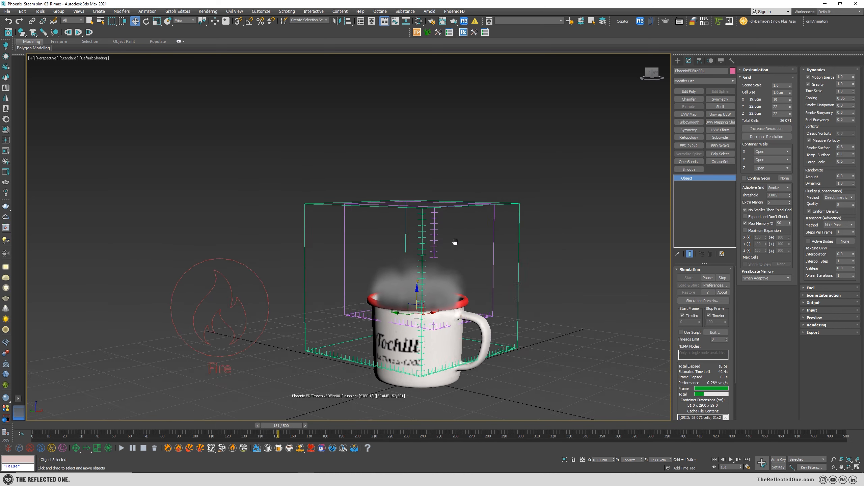
double_click(850, 112)
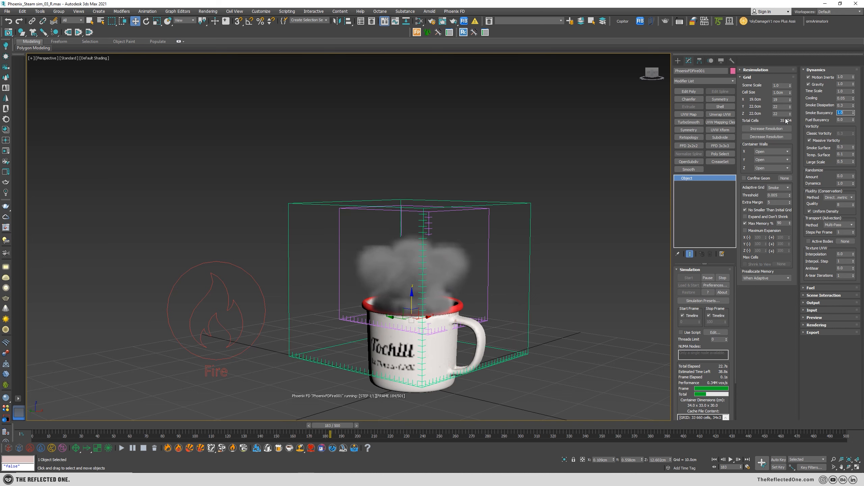
scroll(480, 200, down, 3)
middle_drag(496, 195, 487, 238)
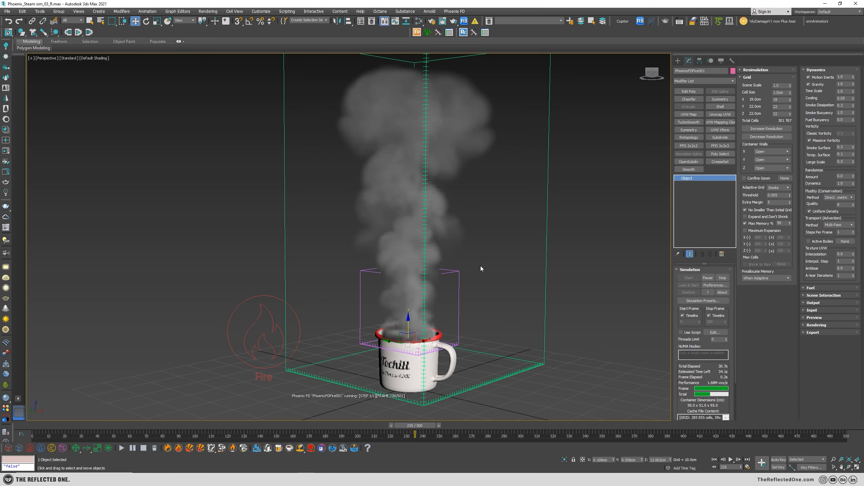
Set the smoke buoyancy to 0.2 and restart the simulation from the beginning.
double_click(845, 112)
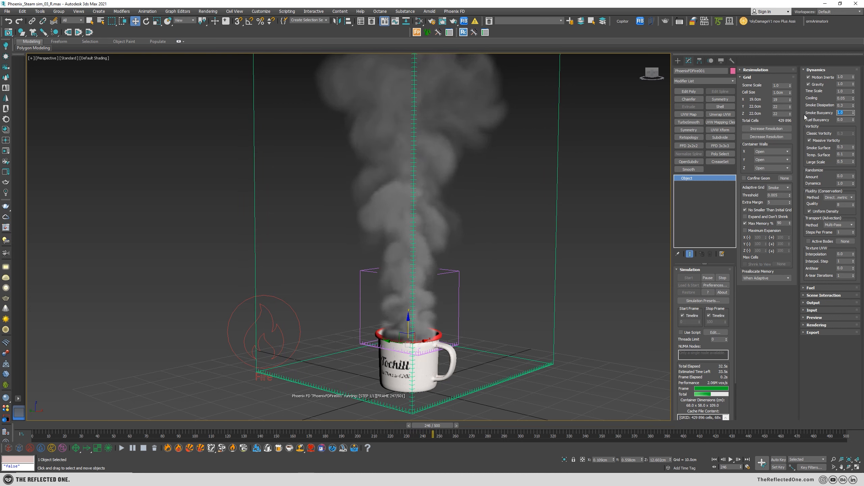
text(.2)
key(Return)
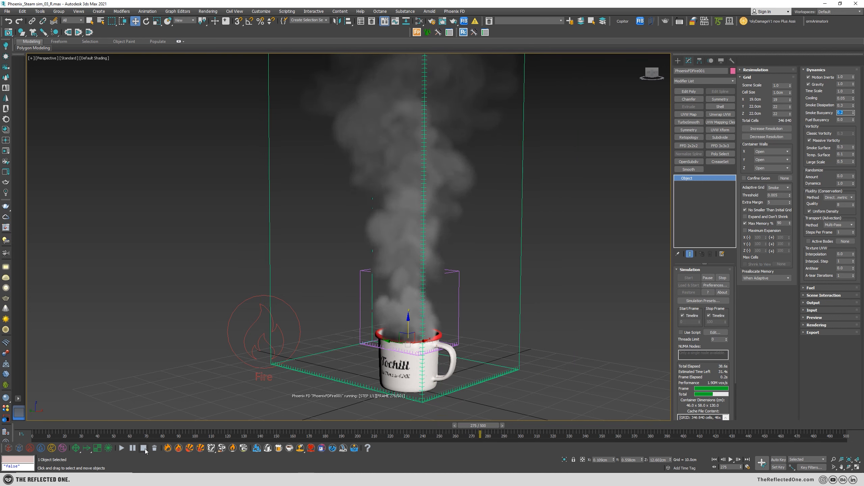
click(121, 449)
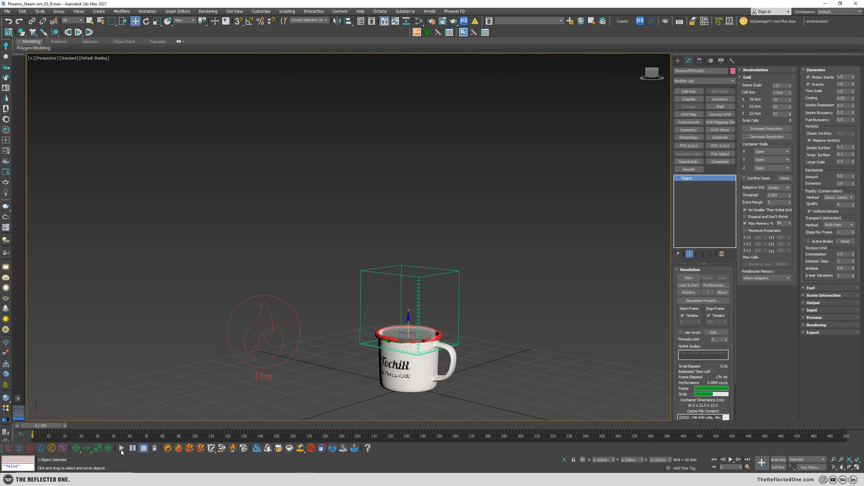
click(121, 450)
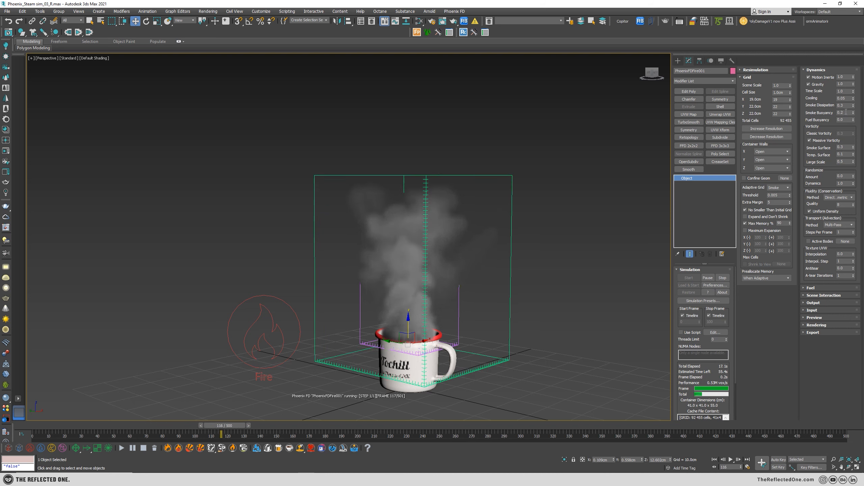
Try a smoke buoyancy of -0.5 in a run with only the simulator isolated, and exit isolation.
drag(845, 112, 773, 115)
text(-)
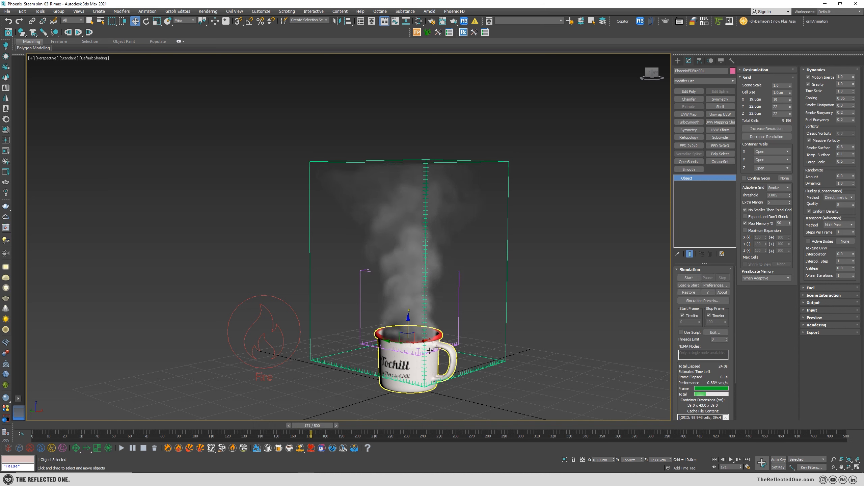
key(alt+q)
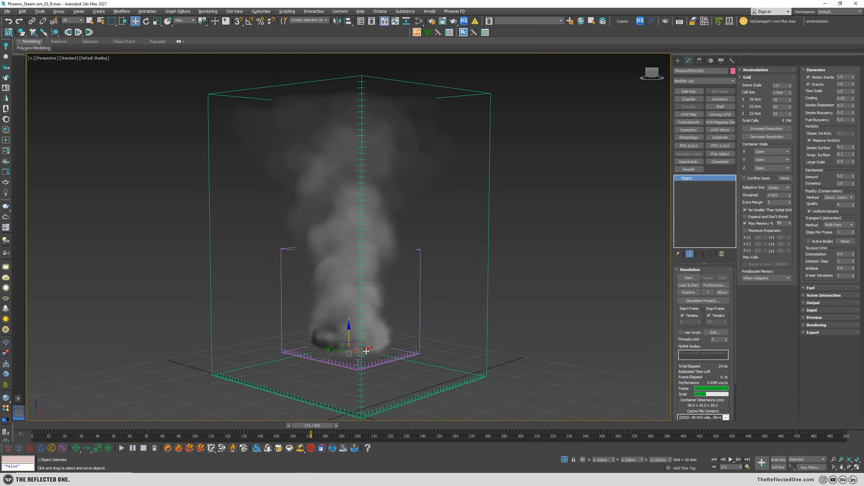
click(121, 448)
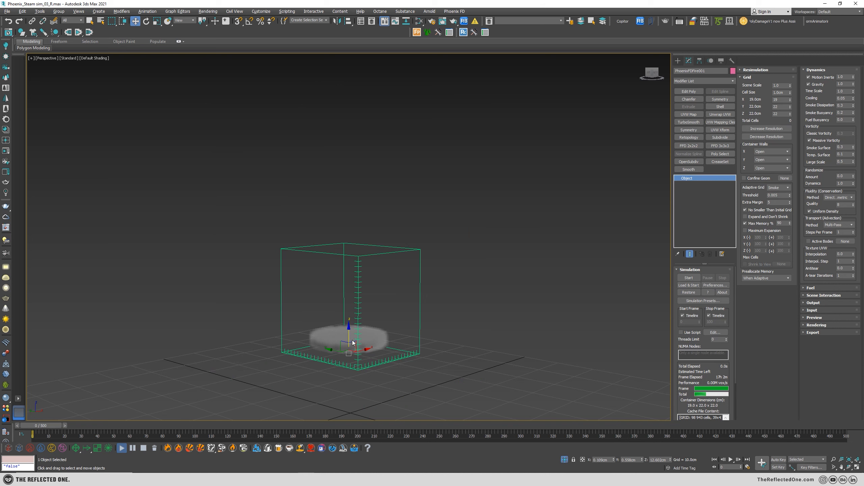
drag(847, 113, 809, 115)
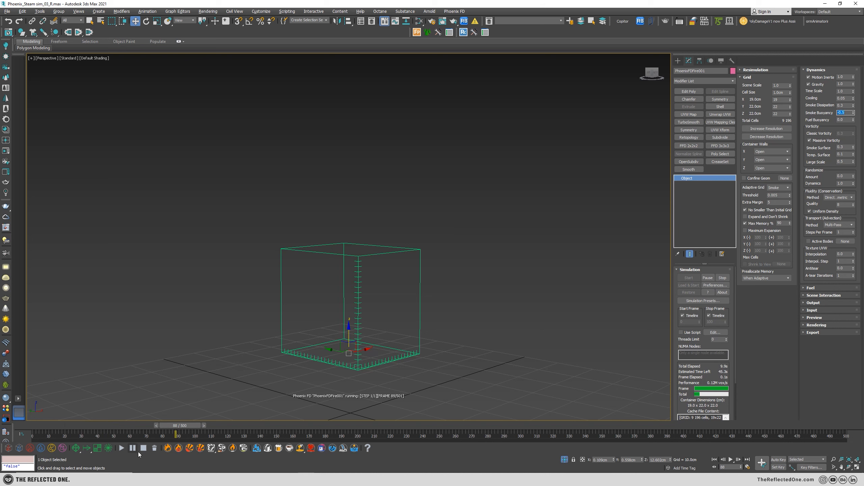
key(Escape)
click(564, 459)
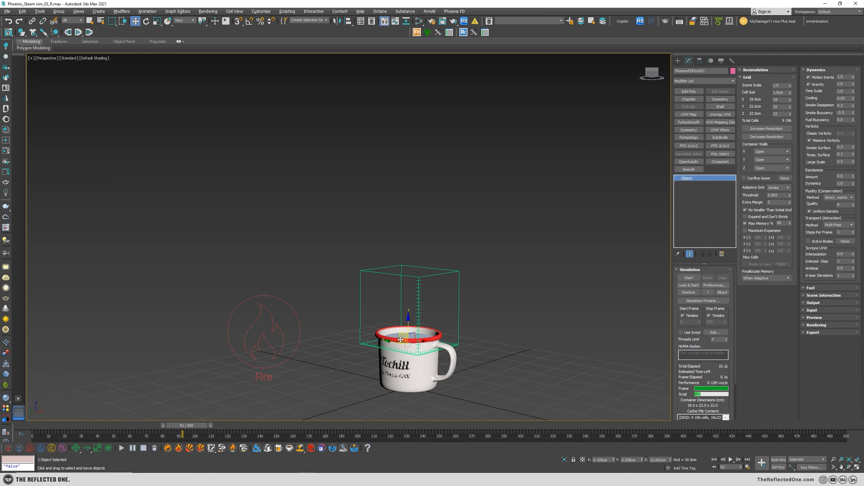
Rerun the simulation with the simulator and emitter circle isolated, and reset the smoke buoyancy to 0.
ctrl+click(394, 335)
key(alt+q)
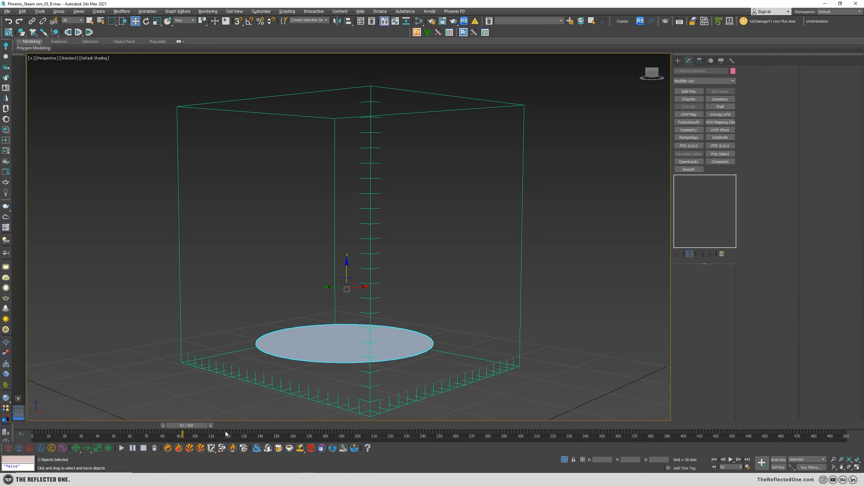
click(121, 448)
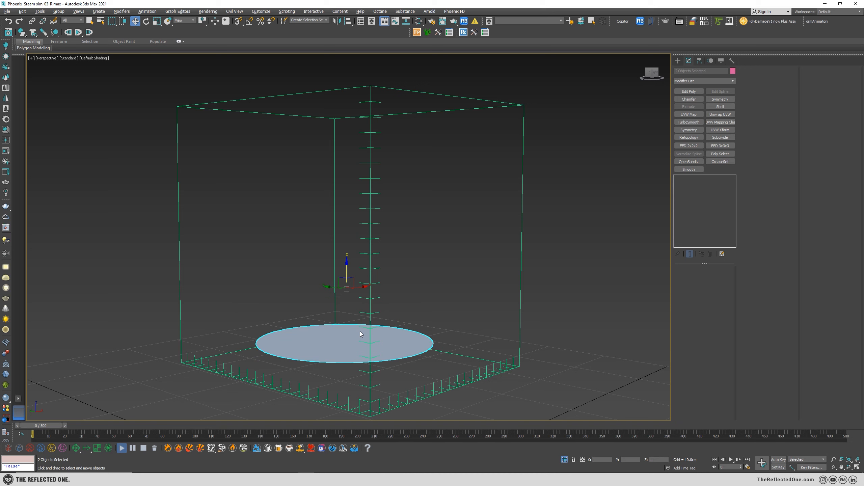
scroll(360, 339, down, 3)
drag(430, 259, 357, 136)
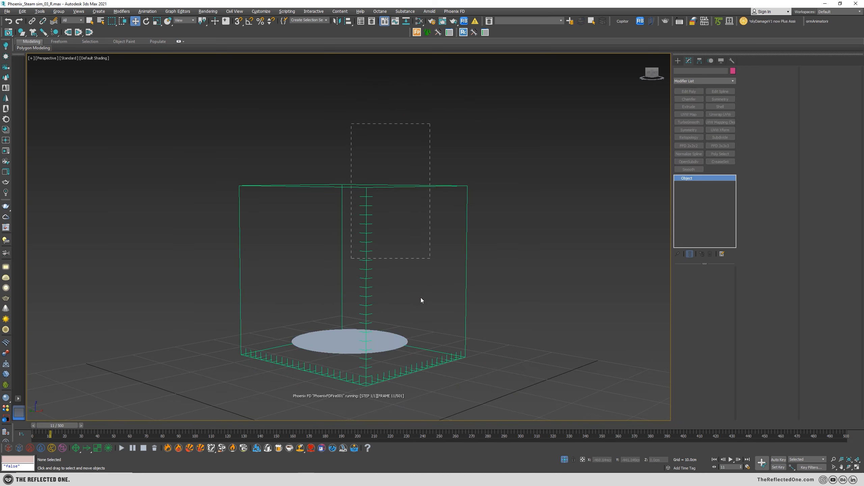
drag(421, 297, 420, 297)
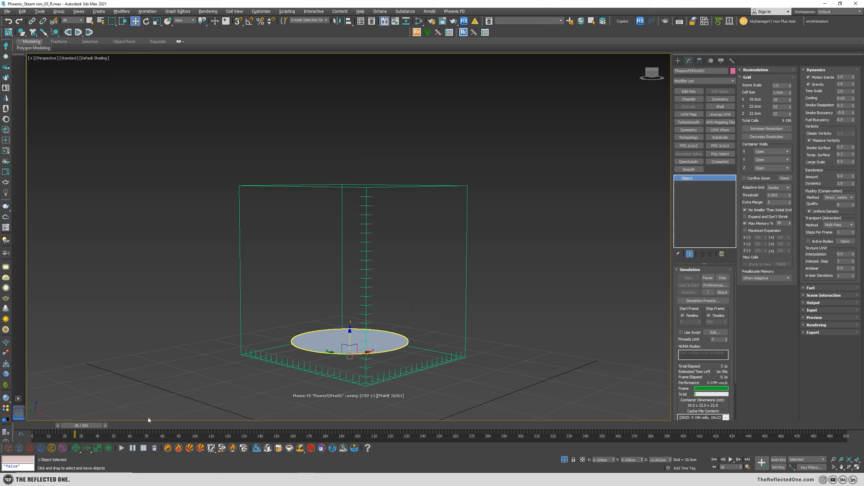
right_click(853, 114)
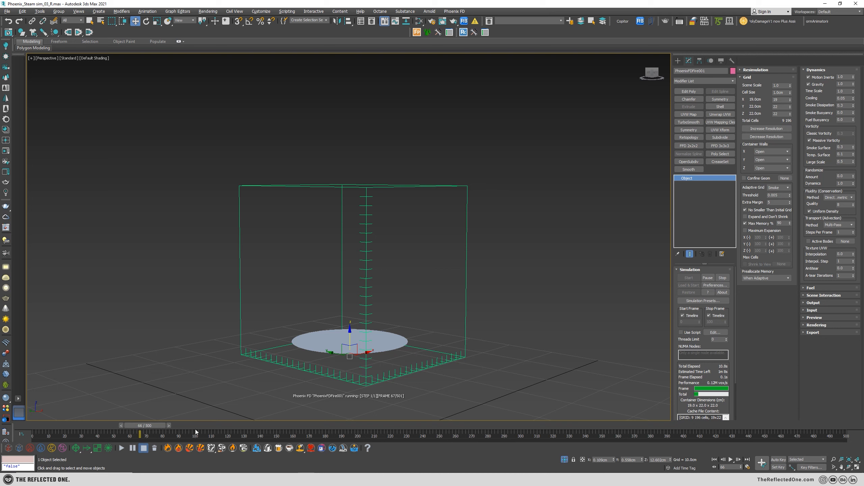
Isolate the simulator, emitter circle and fire source, and rerun the simulation with a smoke buoyancy of -0.5.
click(457, 385)
drag(228, 233, 451, 439)
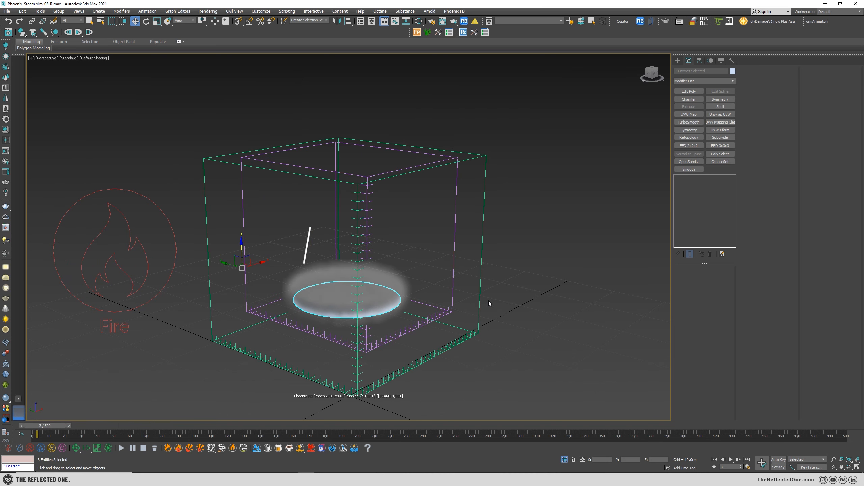
drag(537, 139, 459, 197)
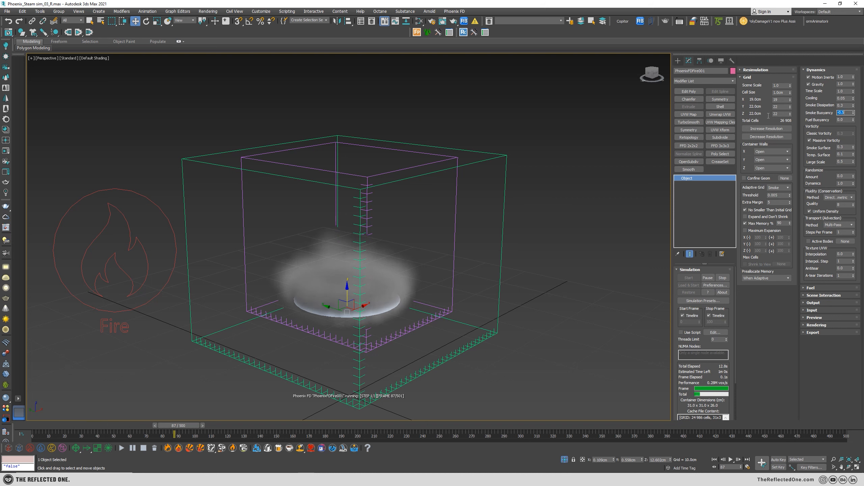
scroll(381, 319, down, 3)
middle_drag(381, 319, 422, 275)
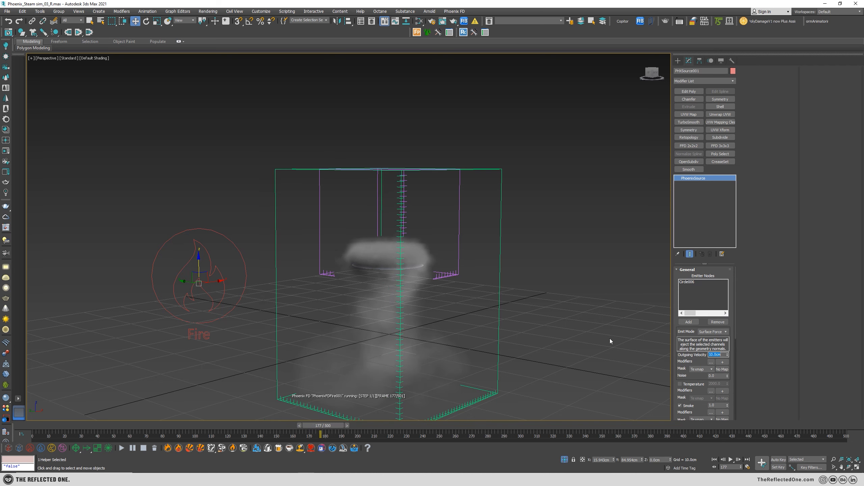
Set the simulator's smoke buoyancy to -1 during the run and stop the simulation.
drag(542, 198, 492, 236)
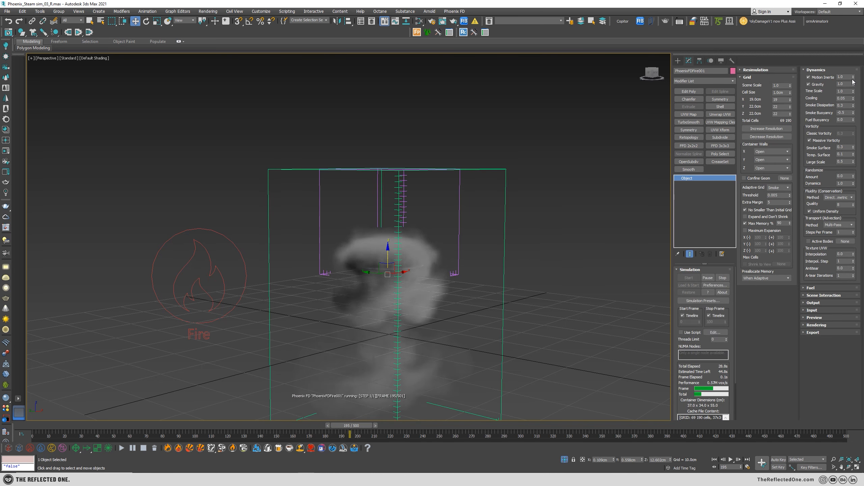
double_click(842, 112)
text(-1)
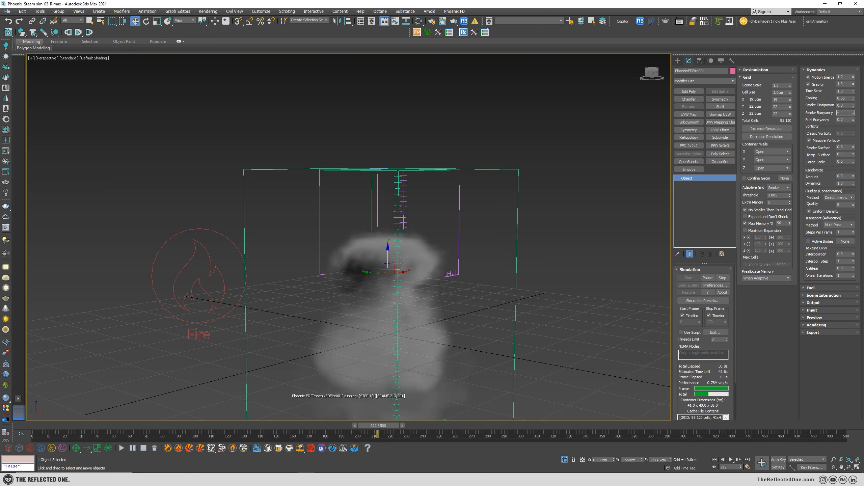
key(Return)
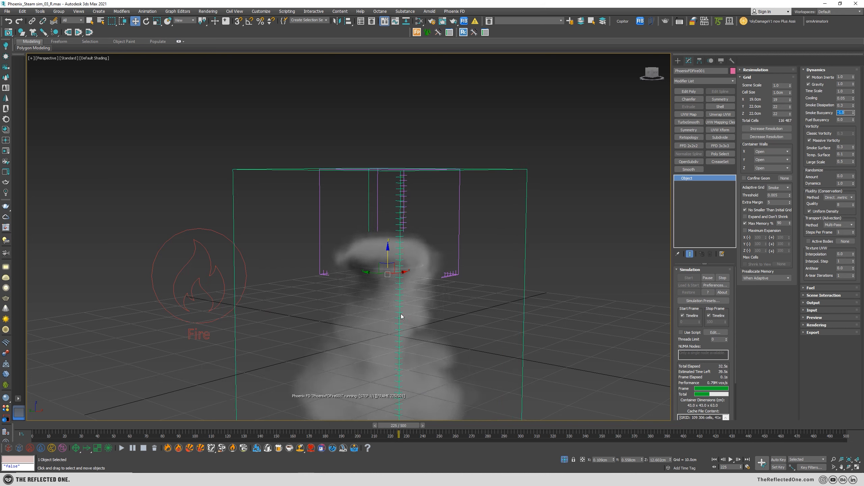
click(143, 448)
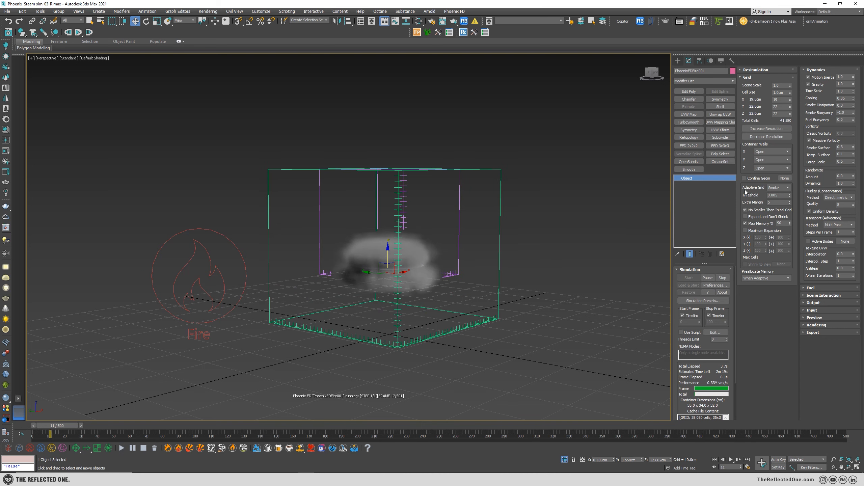
Set the smoke buoyancy to 0.2 and raise it to 0.3 while the simulation runs.
drag(847, 113, 769, 116)
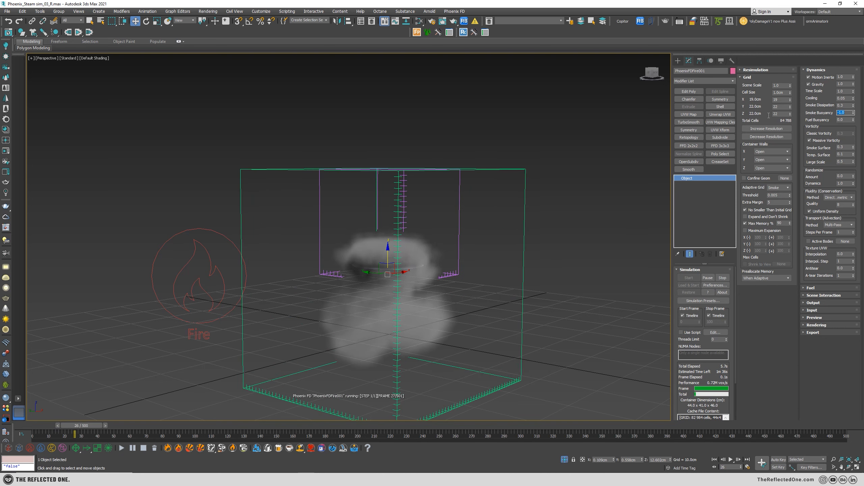
text(0.2)
key(Return)
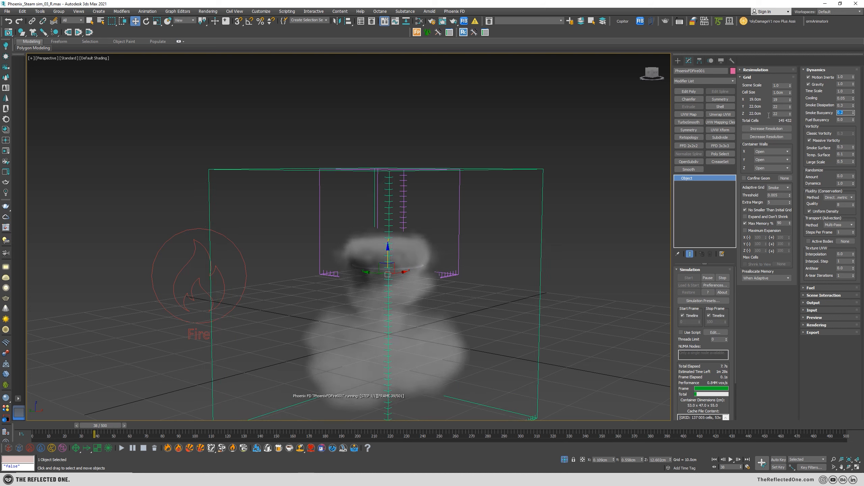
text(0.3)
key(Return)
Lower the fire source's outgoing velocity to 5 cm and finally 2 cm during the run, and reselect the simulator.
drag(260, 242, 214, 273)
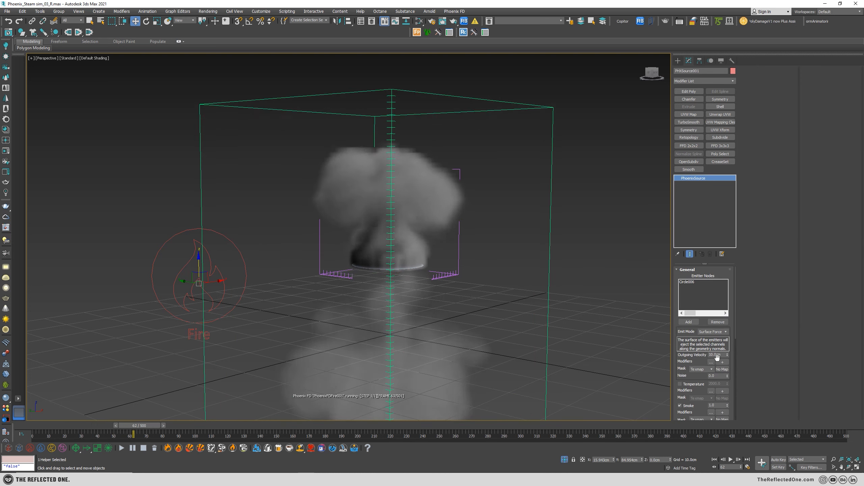
double_click(718, 355)
text(5)
key(Return)
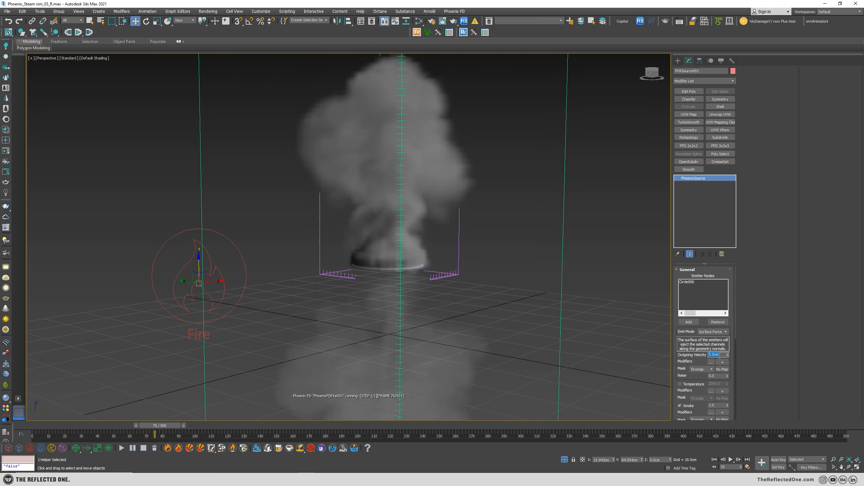
text(2)
key(Return)
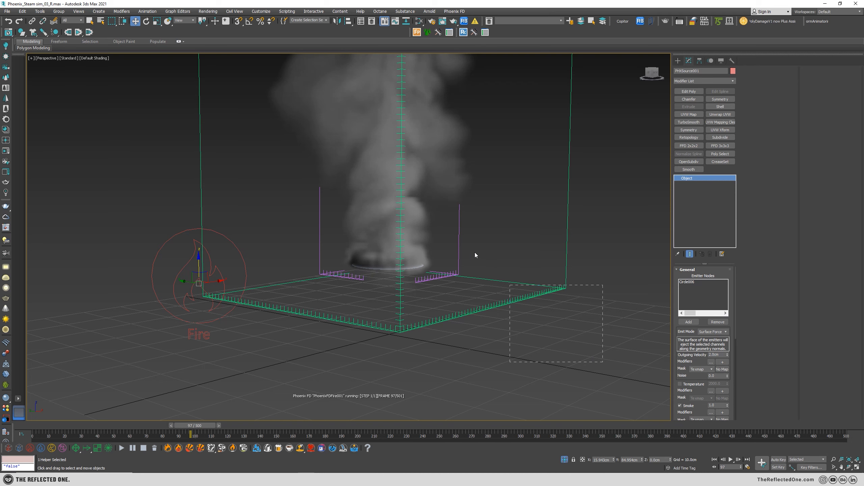
drag(602, 362, 476, 253)
middle_drag(399, 245, 394, 327)
scroll(396, 327, down, 3)
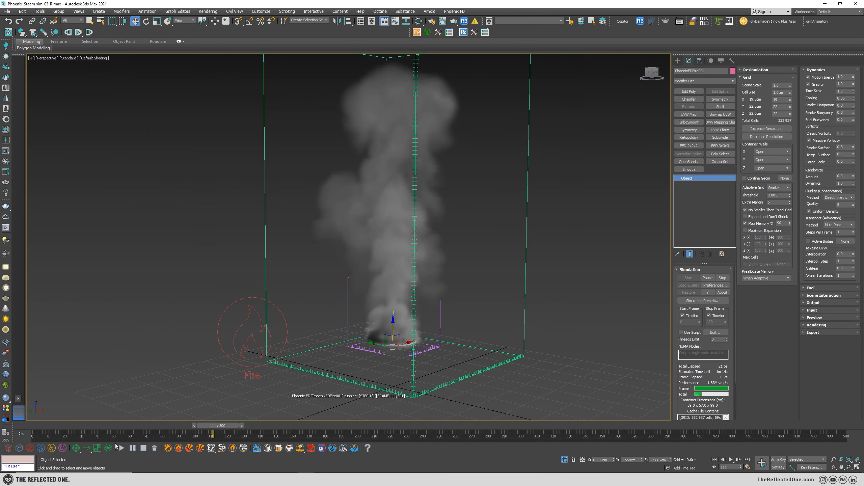
Stop the simulation, turn off Massive Vorticity, and resume the run.
click(145, 450)
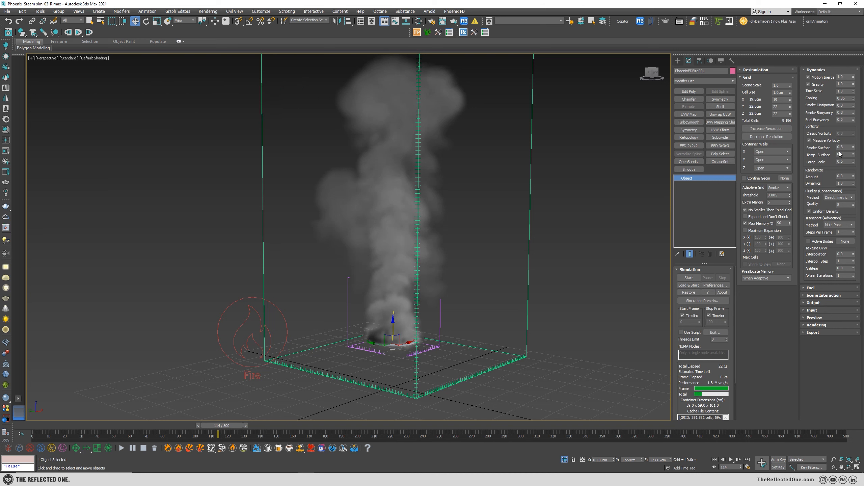
click(813, 141)
drag(231, 426, 231, 426)
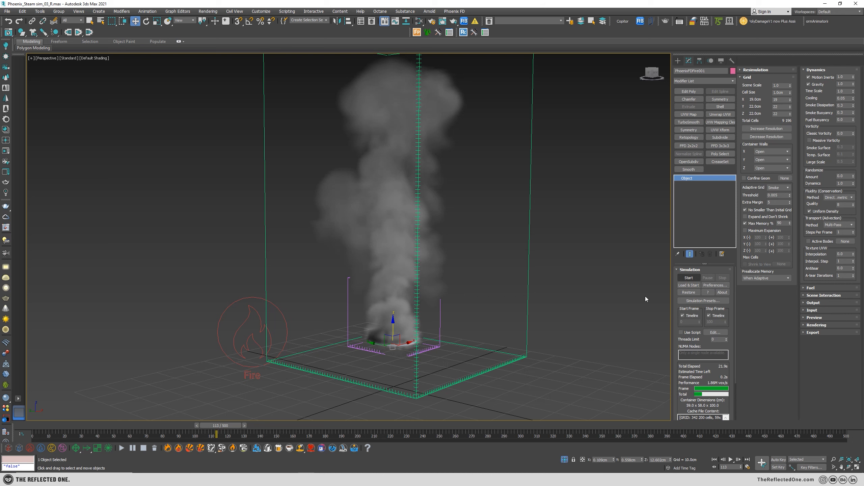
drag(98, 434, 221, 425)
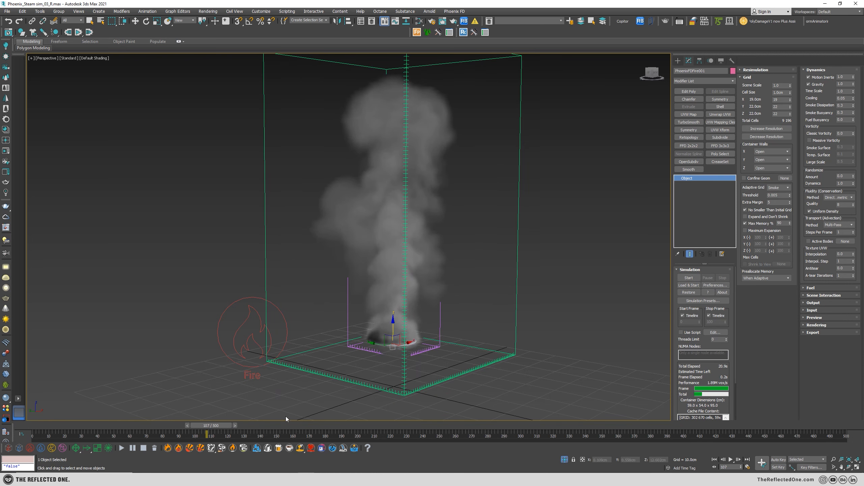
click(690, 292)
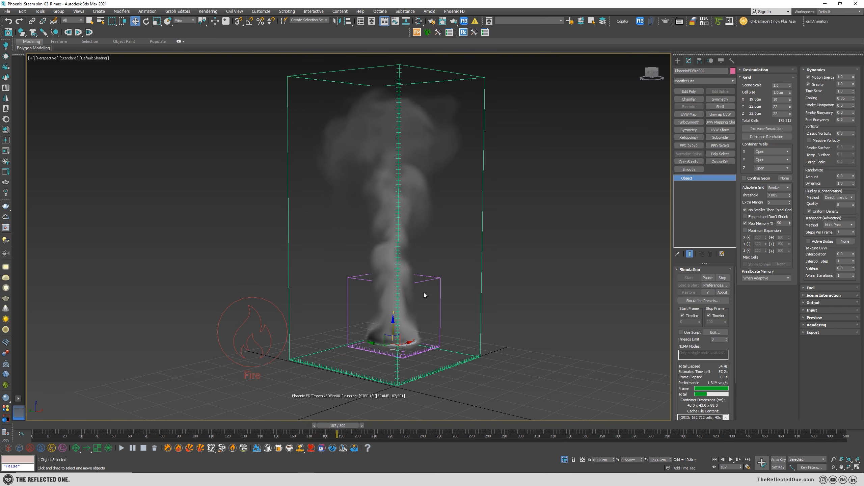
Try Classic Vorticity values of 0.5, 0.2 and 0 while the simulation runs.
double_click(841, 134)
text(.5)
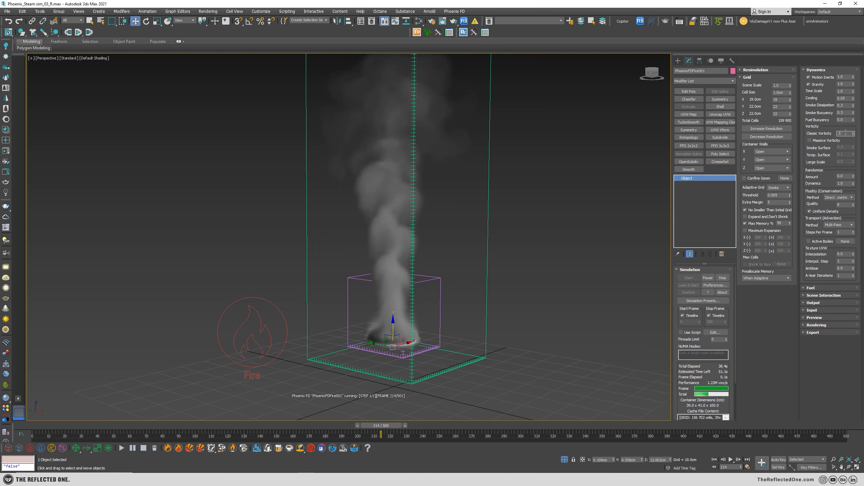
key(Return)
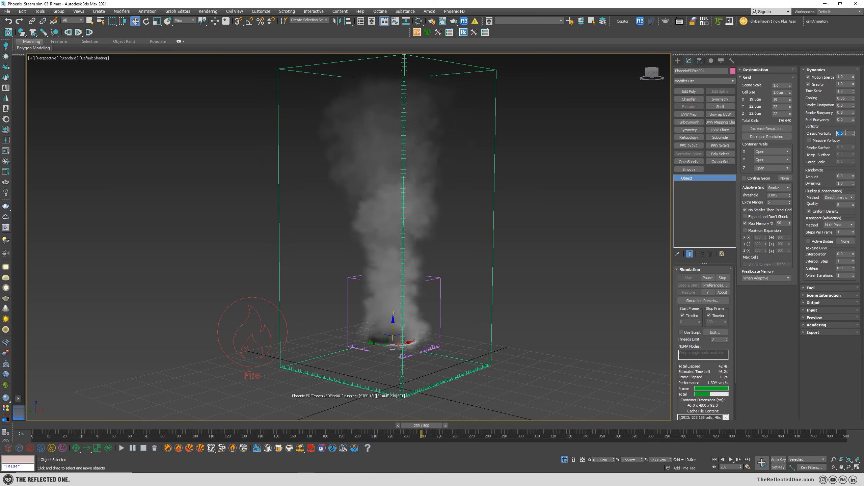
text(.2)
key(Return)
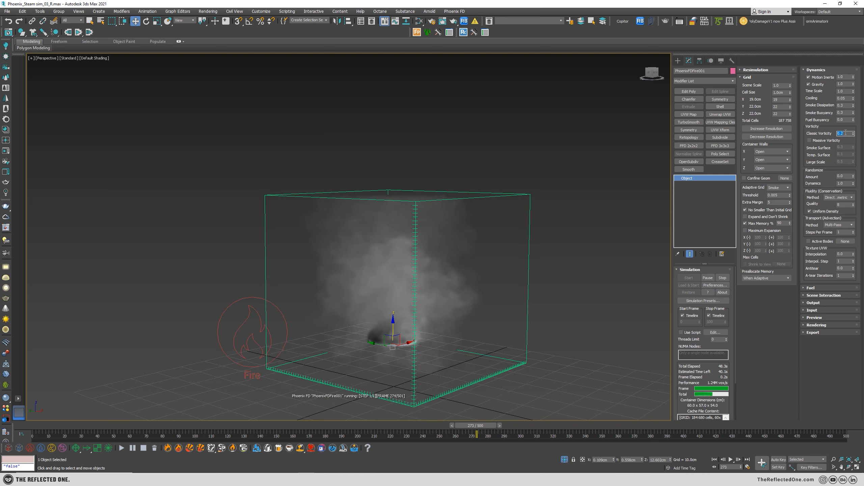
text(.1)
key(Return)
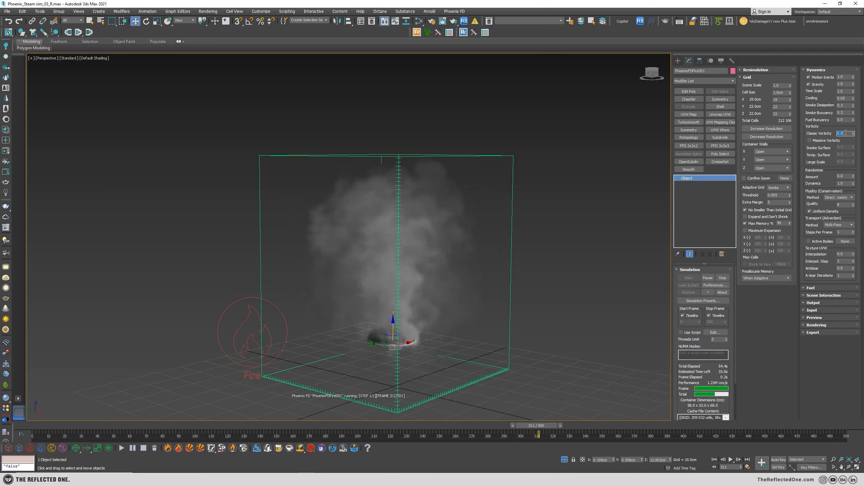
Restart the simulation and set Classic Vorticity to 0.05, 0.02 and finally 0.01 during the run.
click(143, 448)
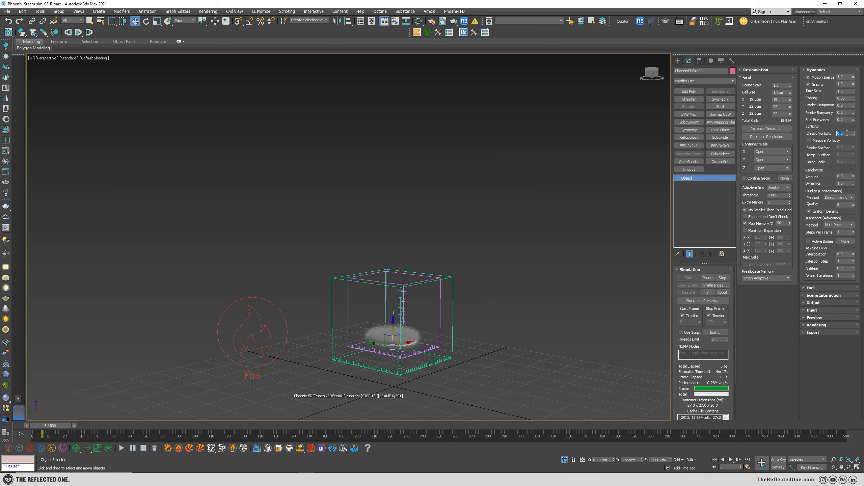
text(.05)
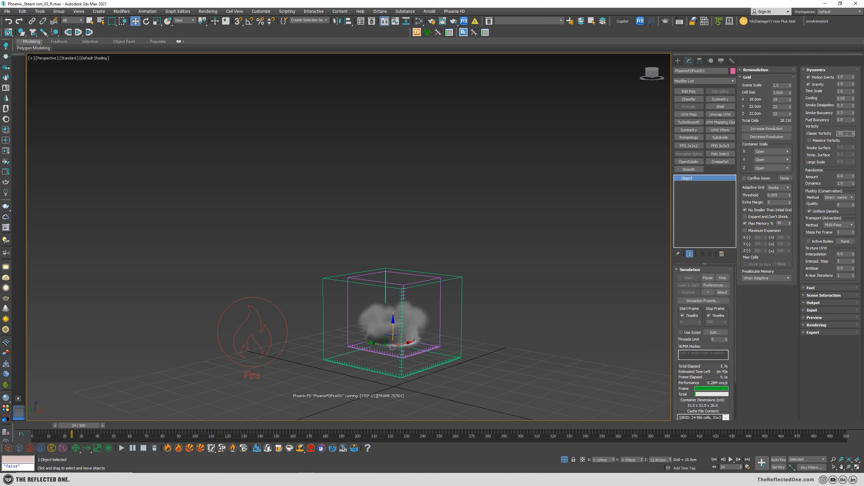
key(Return)
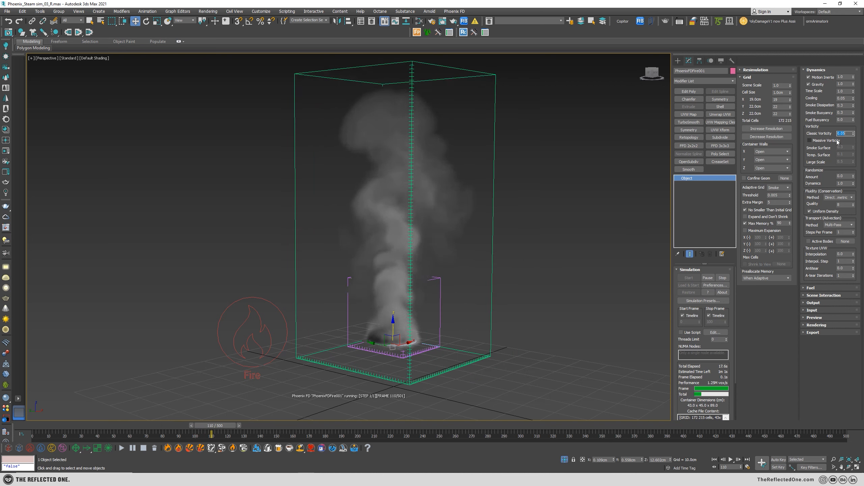
text(2)
key(Return)
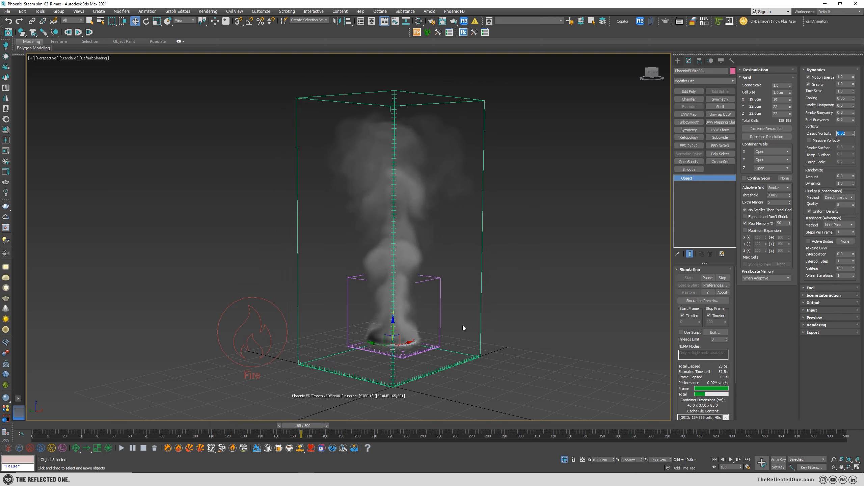
mouse_move(416, 327)
alt+middle_down()
mouse_move(418, 341)
mouse_move(411, 320)
alt+middle_up()
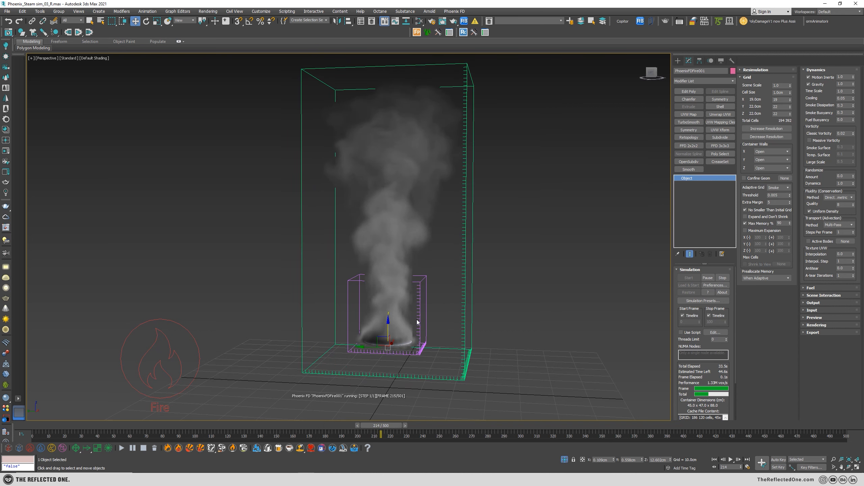
double_click(850, 134)
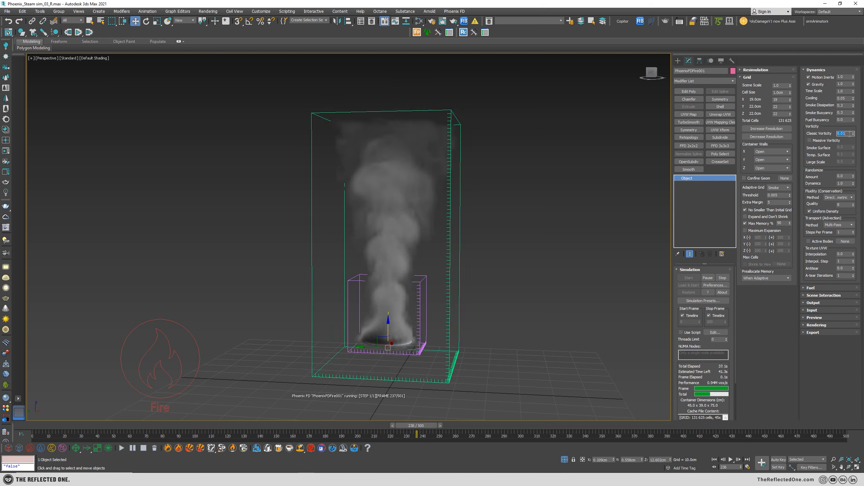
Try Randomize amounts of 1 and 0.5 during the run and reset the amount to 0.
double_click(840, 176)
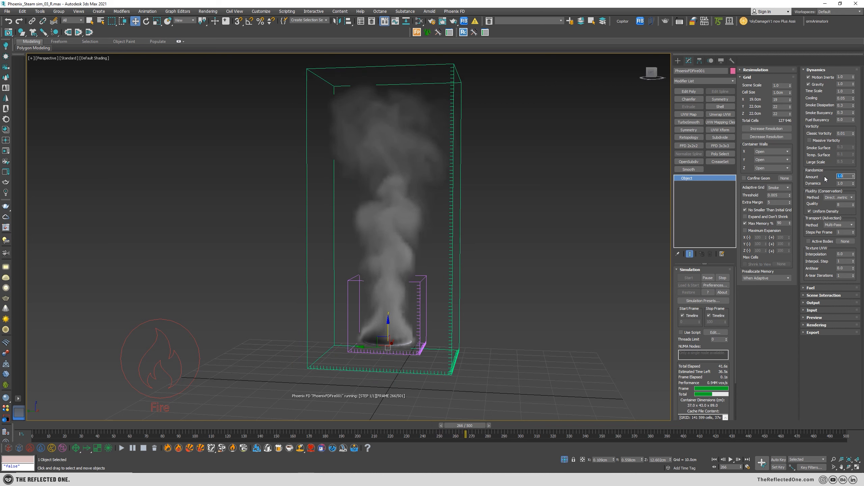
text(1)
key(Return)
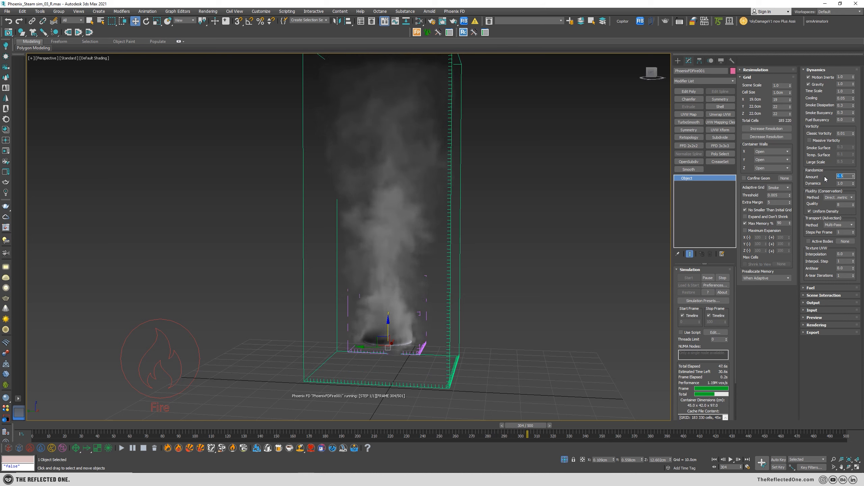
text(0.5)
key(Return)
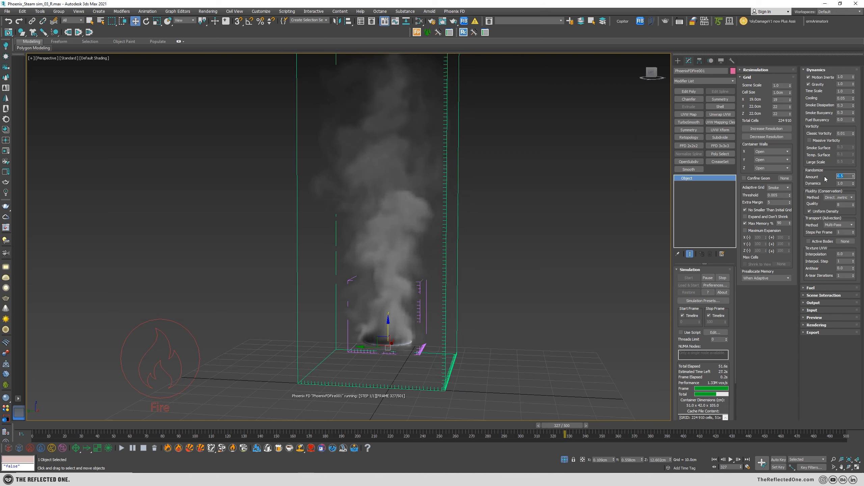
text(0)
key(Return)
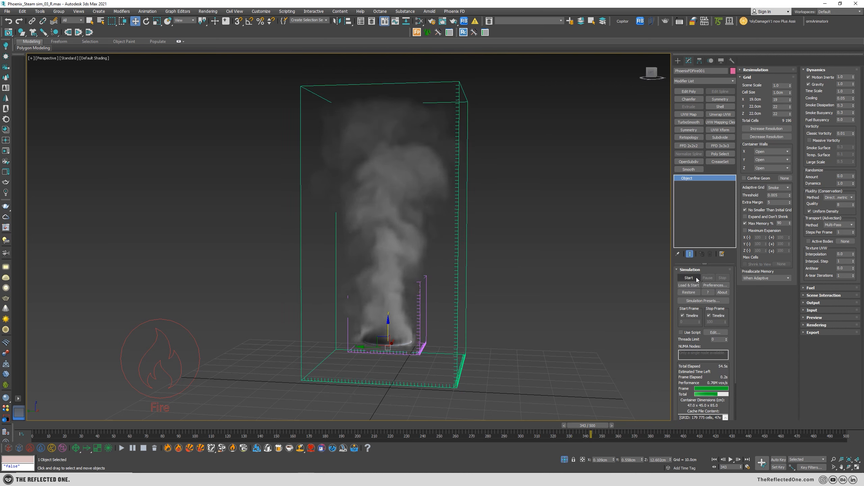
Rerun the simulation, try a small Randomize amount of 0.1, and return it to 0.
click(696, 279)
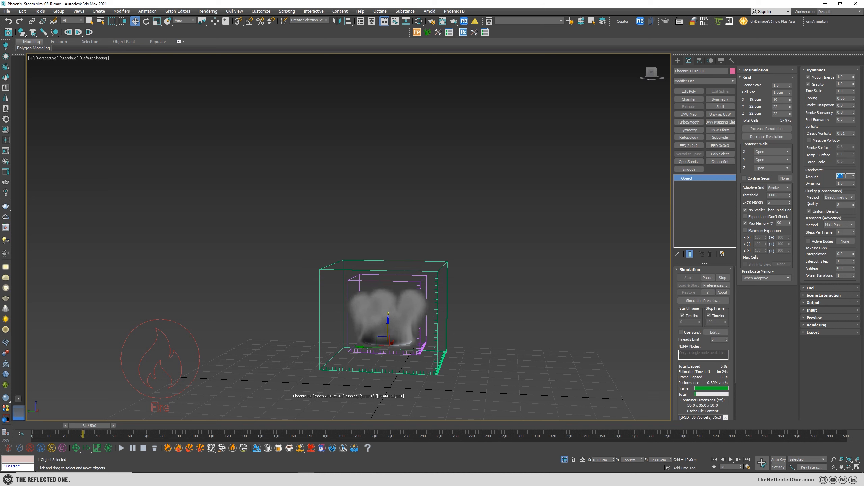
text(.1)
key(Return)
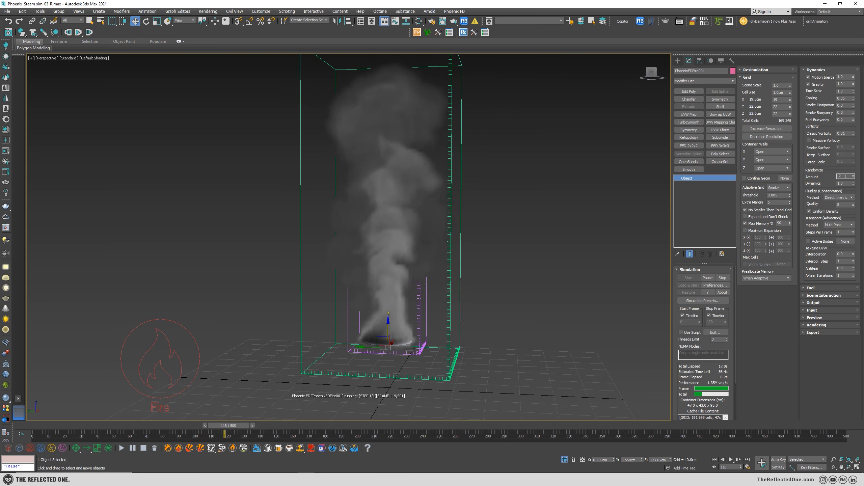
key(Return)
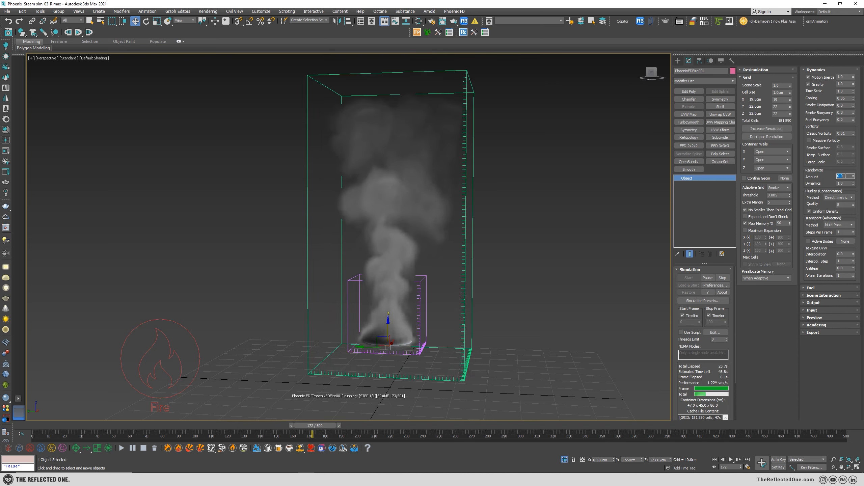
Lower the fire source's outgoing velocity to 1 cm and 0.5 cm during the run, and reselect the simulator.
drag(245, 293, 151, 370)
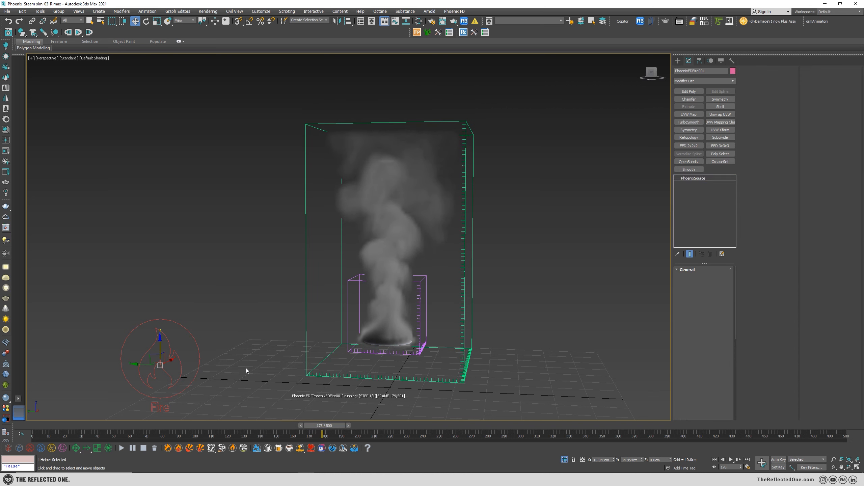
double_click(721, 355)
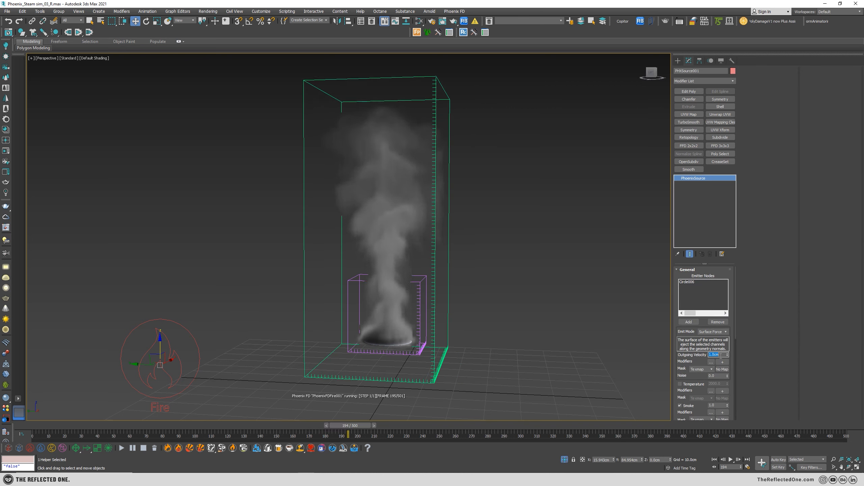
text(1)
key(Return)
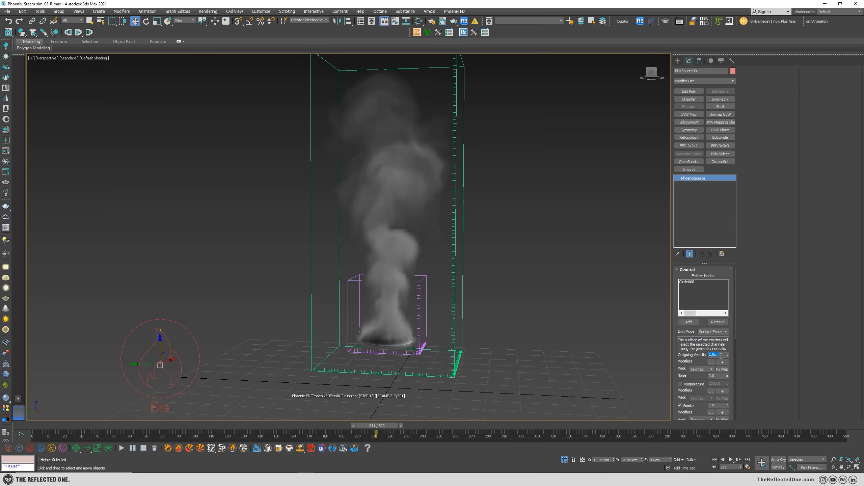
text(0.5)
key(Return)
drag(556, 291, 467, 269)
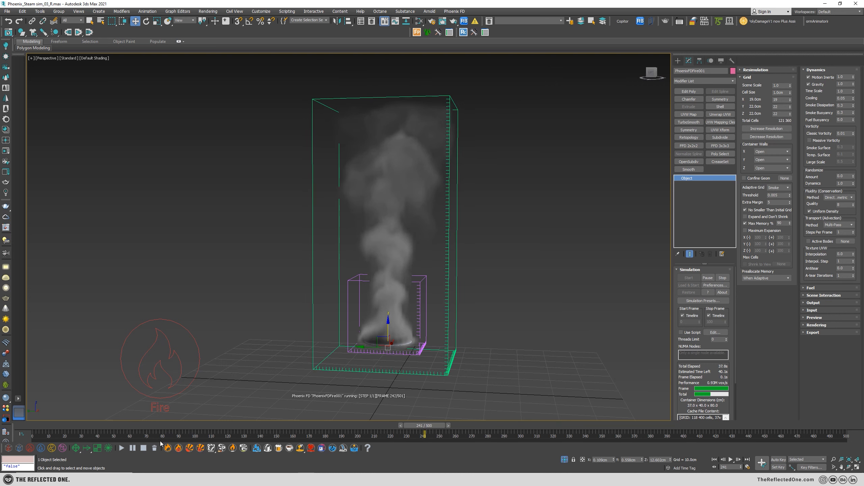
Reduce the fire source's outgoing velocity further to 0.2 cm while the simulation runs.
drag(229, 287, 159, 352)
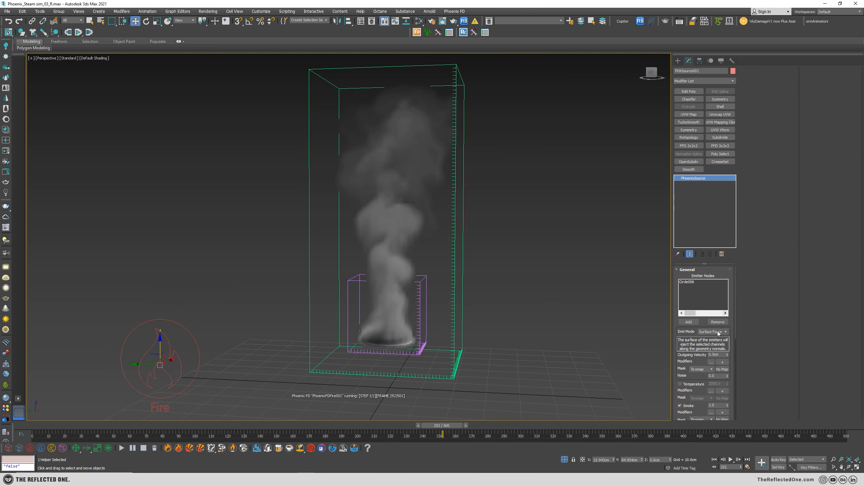
double_click(718, 355)
text(.2)
key(Return)
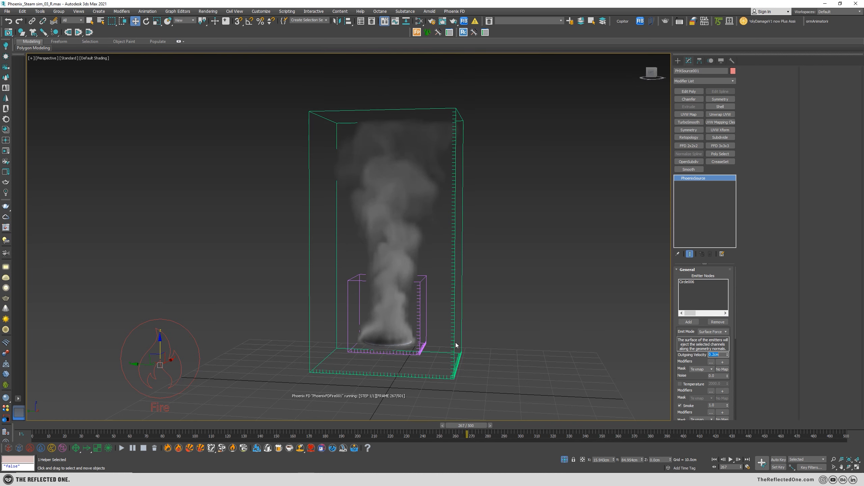
Change the simulator's fluidity method to Direct Smooth and rerun the simulation.
drag(516, 251, 411, 311)
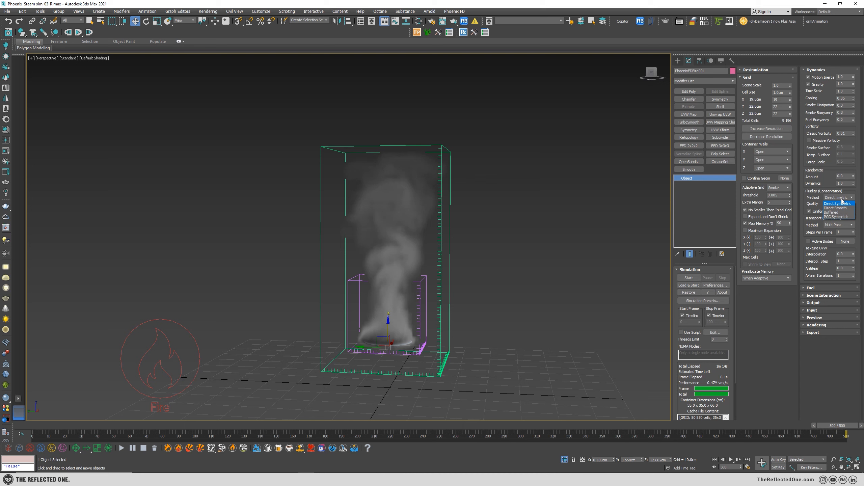
click(122, 448)
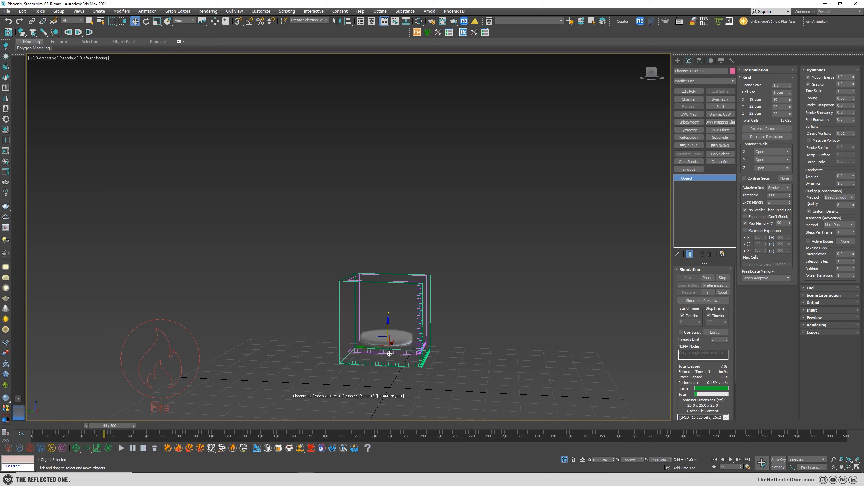
Set the fire source's outgoing velocity to 2 cm during the run.
drag(242, 296, 140, 391)
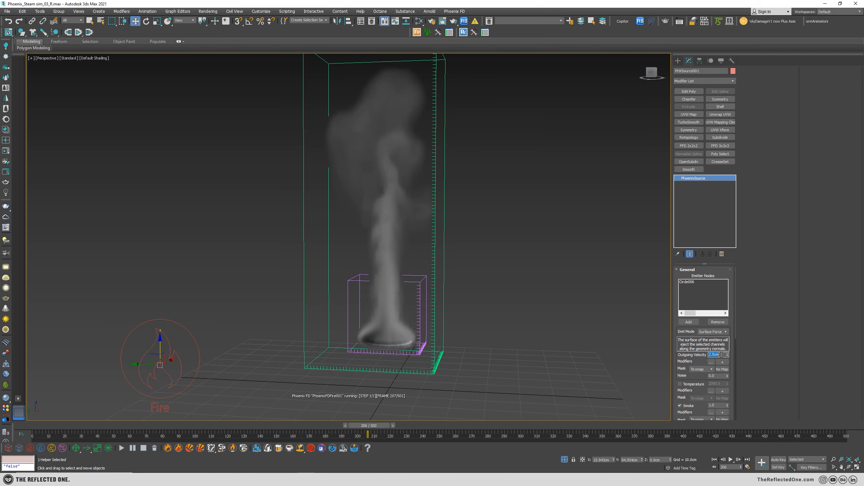
mouse_move(515, 323)
alt+middle_down()
mouse_move(497, 323)
mouse_move(504, 321)
alt+middle_up()
middle_drag(376, 292, 490, 299)
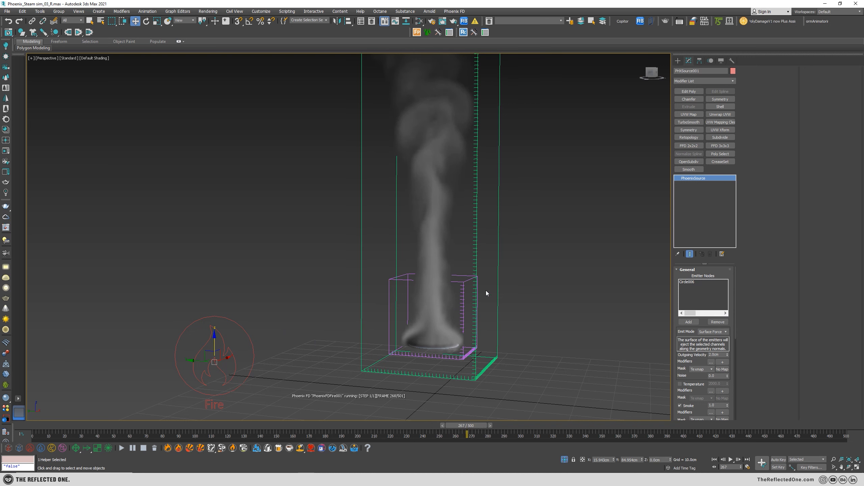
Reselect the simulator and switch its fluidity method to Buffered during the run.
drag(531, 245, 490, 253)
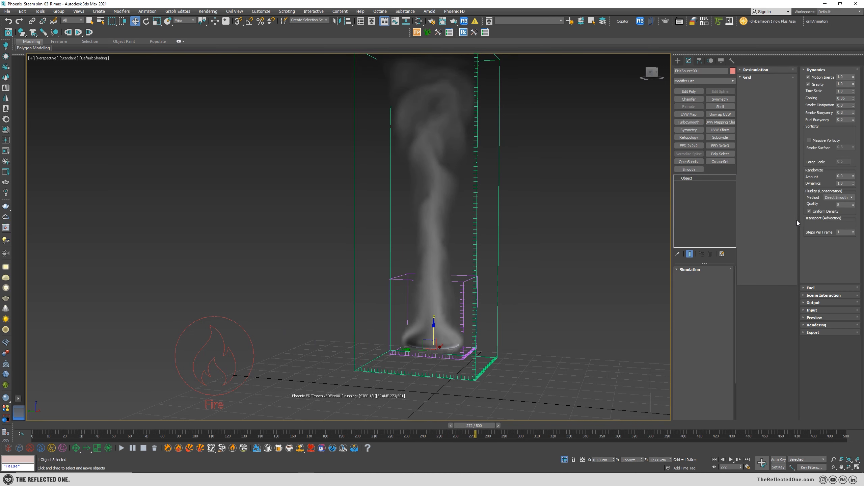
click(837, 197)
click(833, 212)
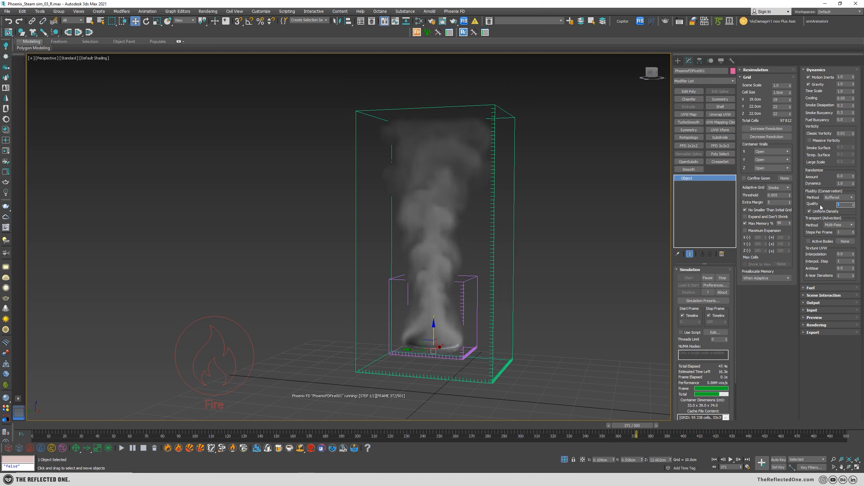
Set the fluidity quality to 40 and the conservation method to Direct Symmetric.
double_click(840, 205)
text(40)
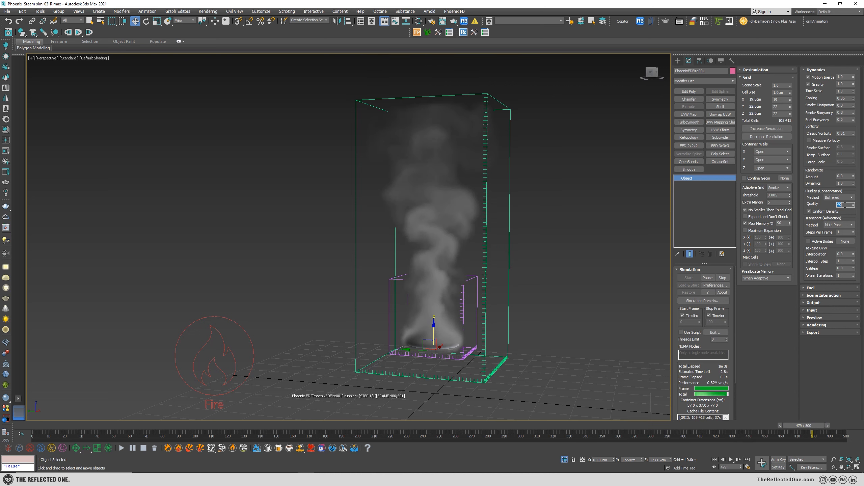
click(845, 197)
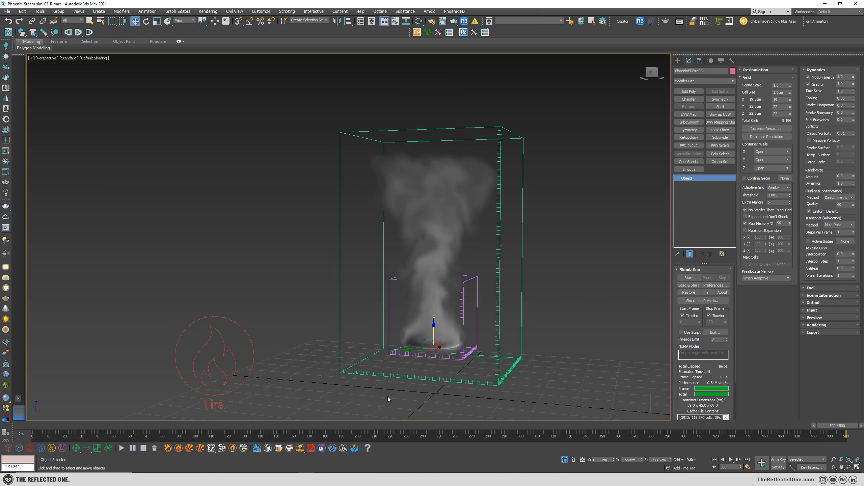
Rerun the smoke simulation and switch the fluidity conservation method to Direct Smooth during the run.
click(122, 448)
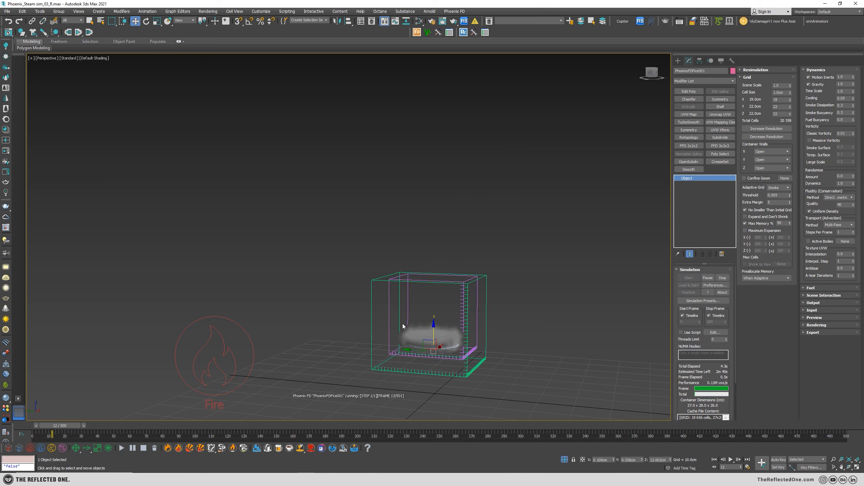
click(847, 198)
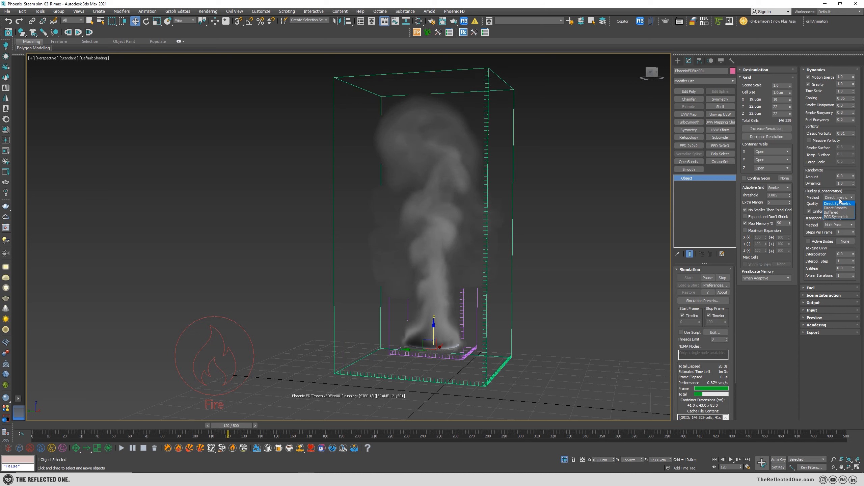
click(840, 201)
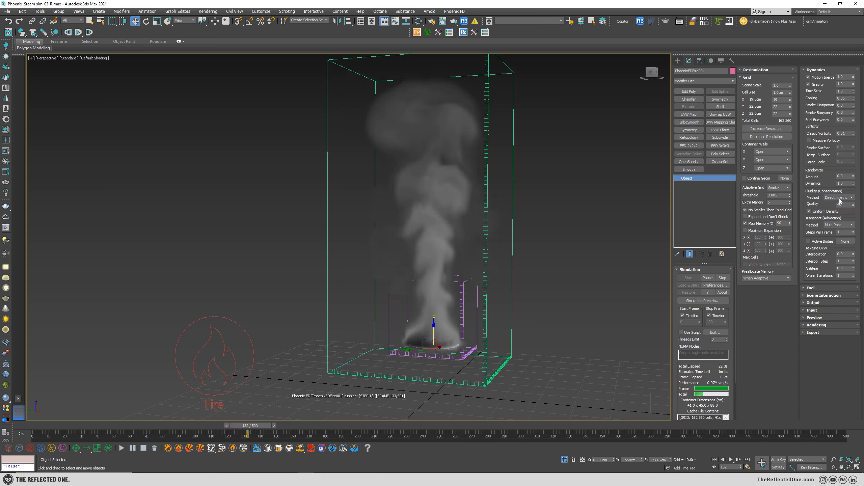
click(839, 199)
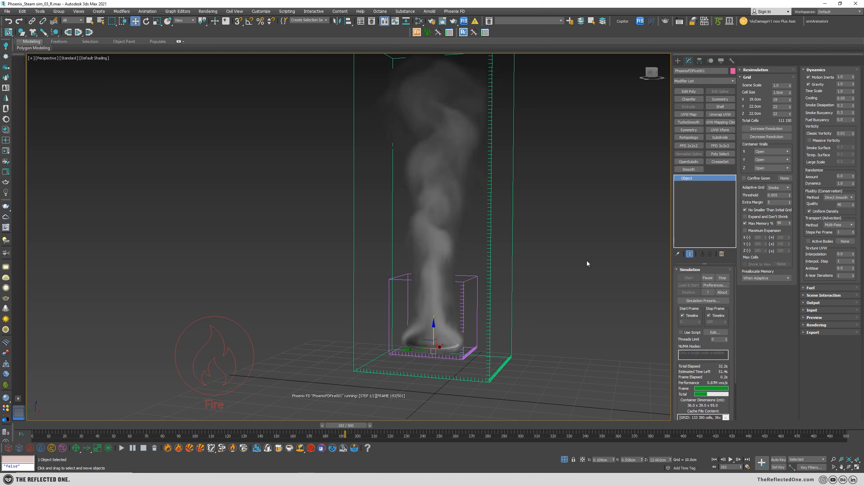
click(839, 225)
click(838, 226)
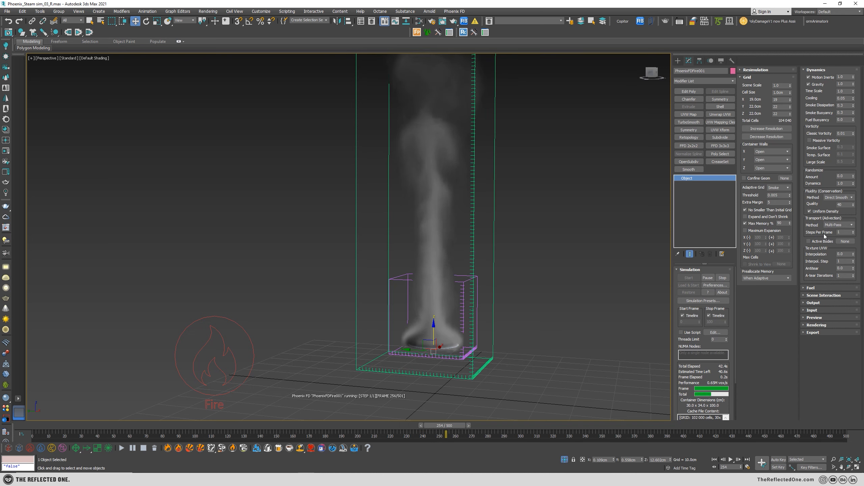
drag(828, 234, 802, 237)
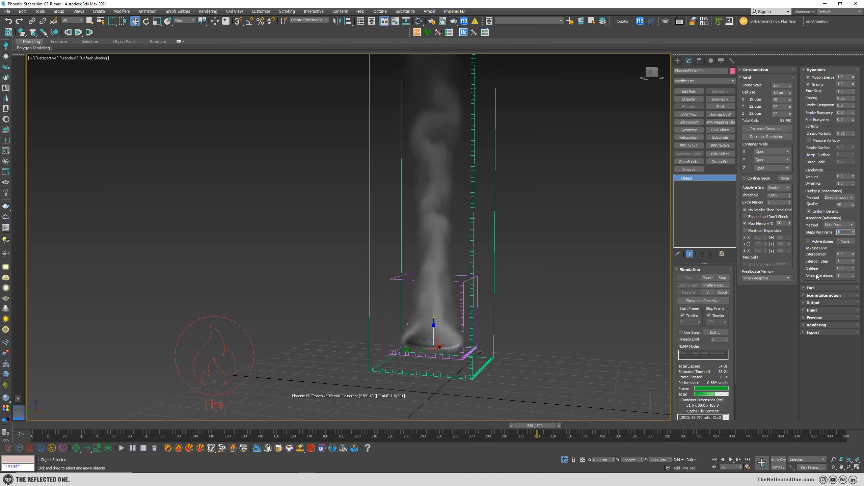
click(814, 288)
click(817, 288)
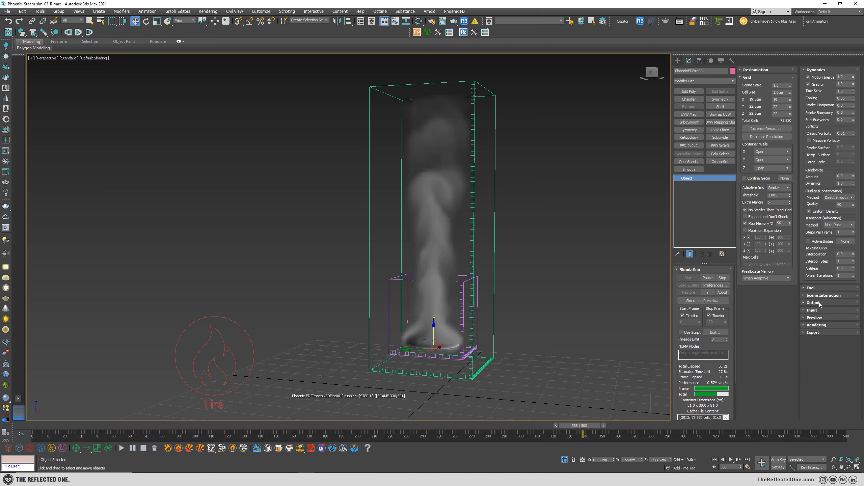
click(819, 303)
click(818, 303)
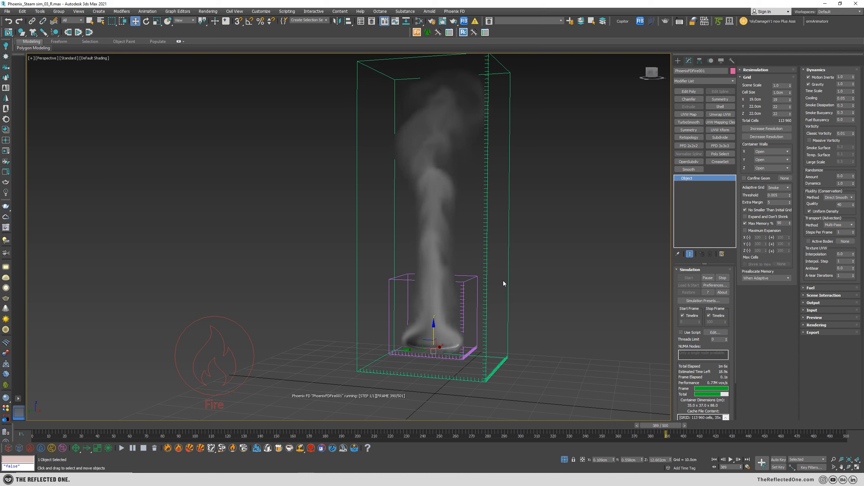
Create a PhoenixFD turbulence helper on the ground beside the simulator while the simulation runs.
alt+middle_drag(439, 303, 401, 308)
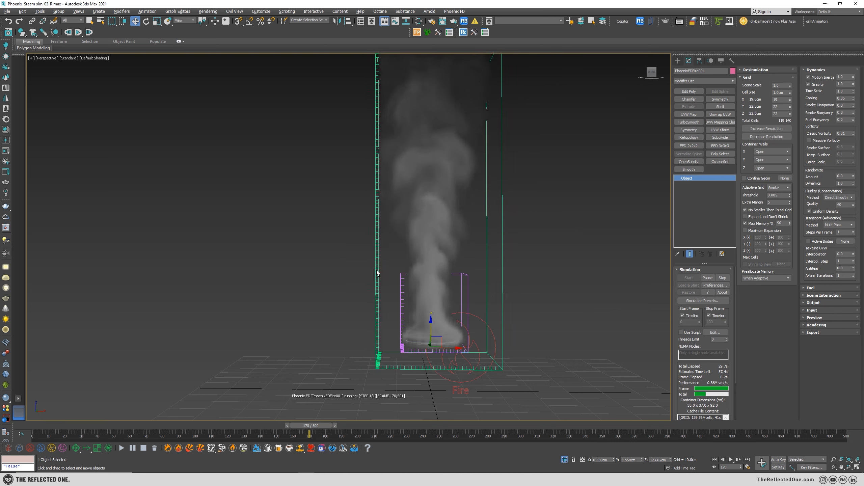
alt+middle_drag(376, 271, 379, 277)
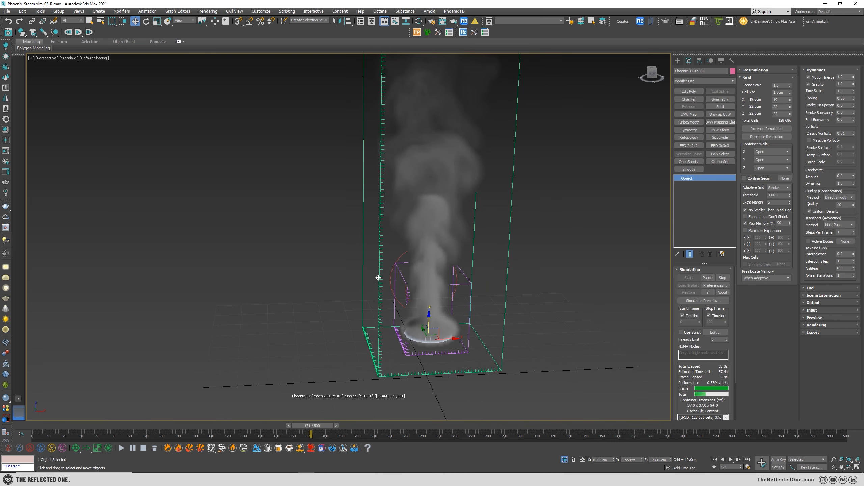
click(677, 60)
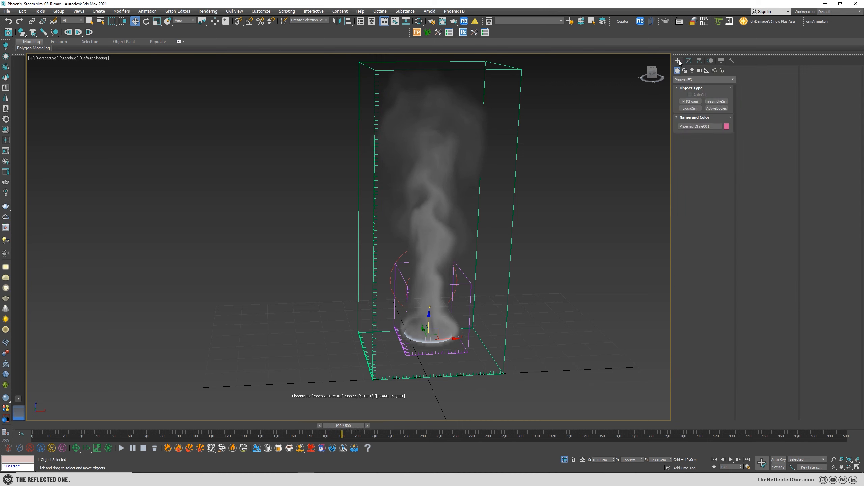
click(707, 70)
click(694, 79)
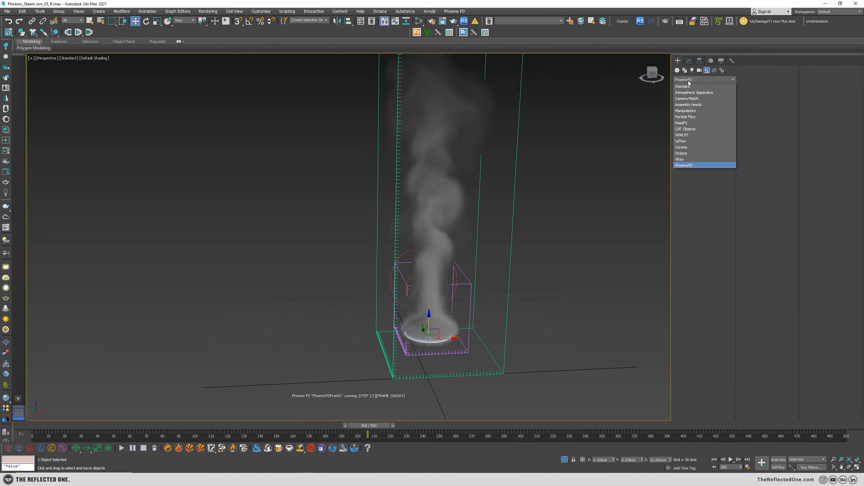
click(691, 79)
click(692, 78)
click(684, 166)
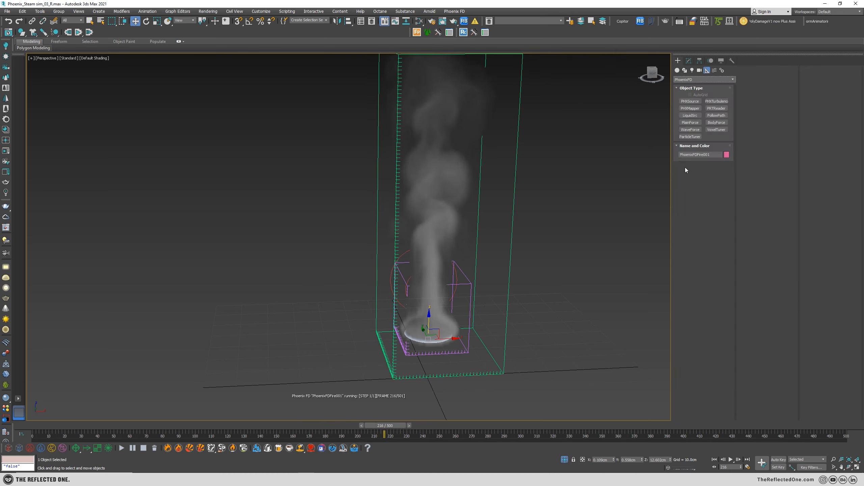
click(717, 101)
drag(256, 301, 270, 314)
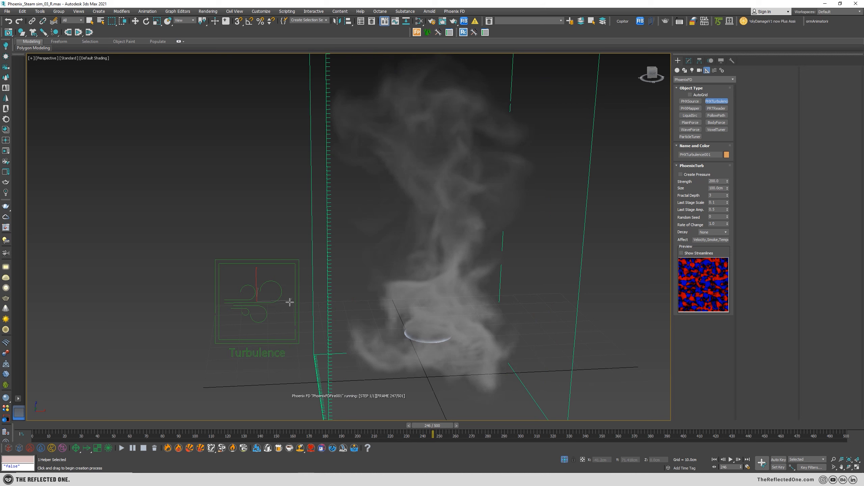
Set the turbulence helper's strength to 1 and restart the simulation.
scroll(313, 292, down, 3)
alt+middle_drag(312, 291, 326, 285)
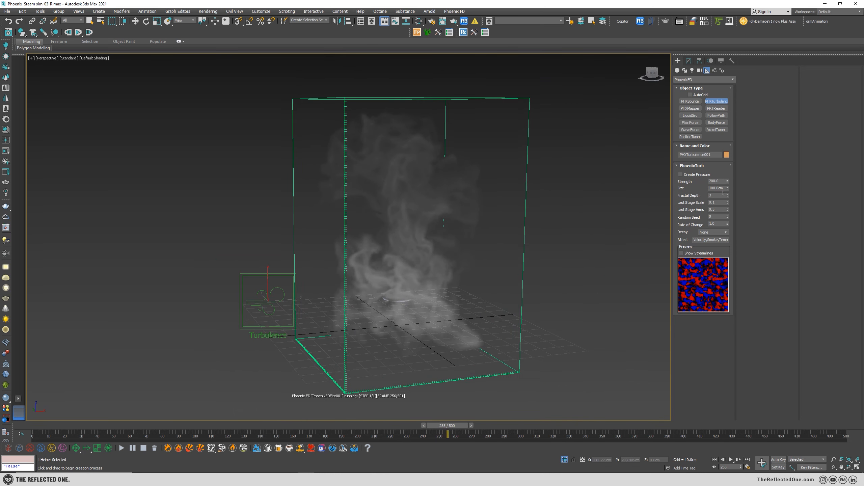
double_click(723, 182)
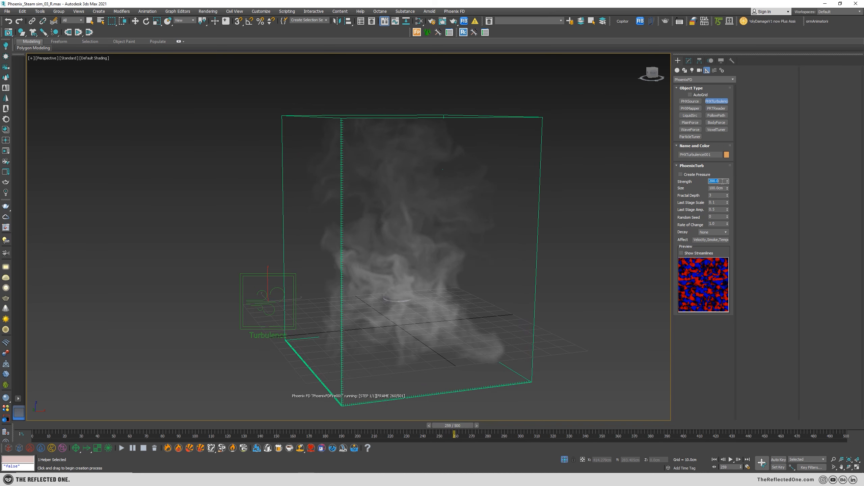
text(1)
key(Return)
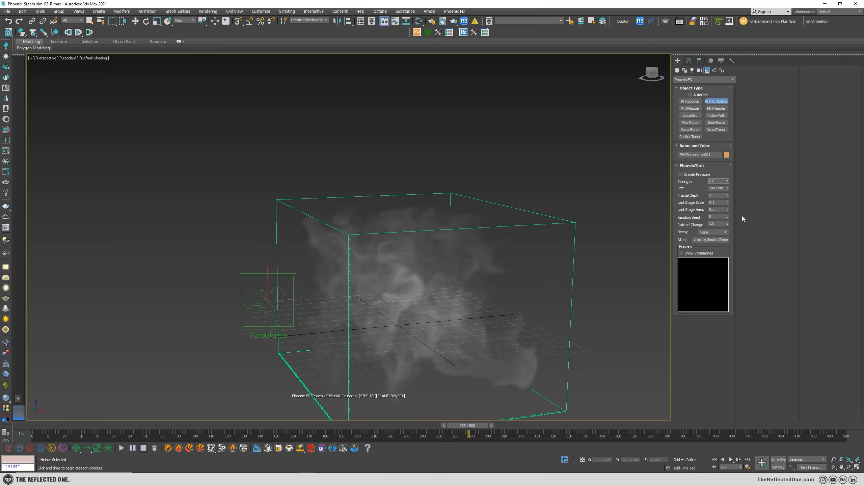
click(123, 448)
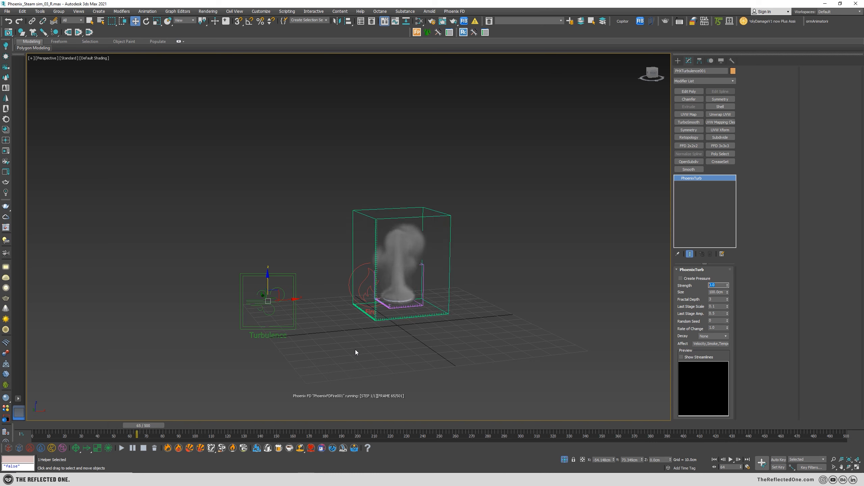
Raise the turbulence strength to 10 during the run and check the steam's motion.
text(10)
key(Return)
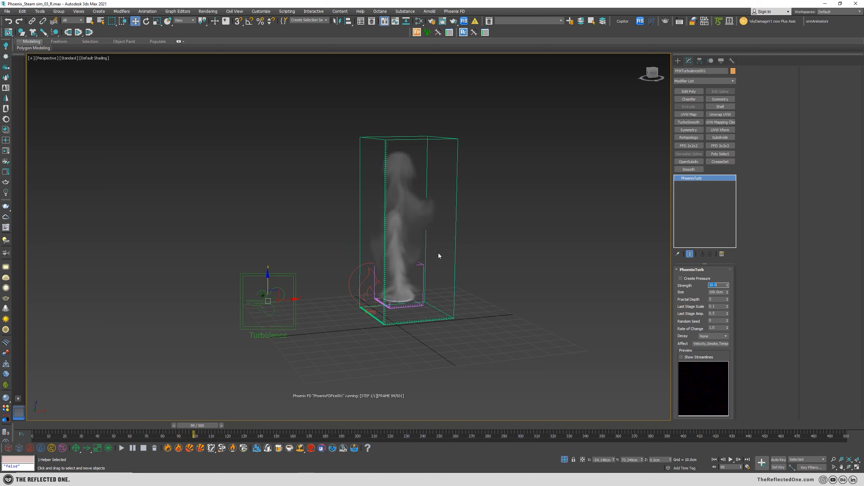
scroll(438, 252, up, 3)
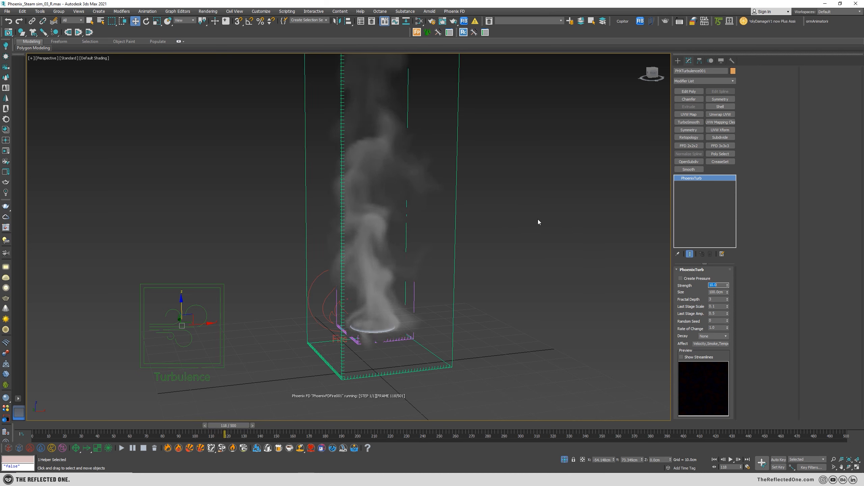
scroll(519, 220, down, 4)
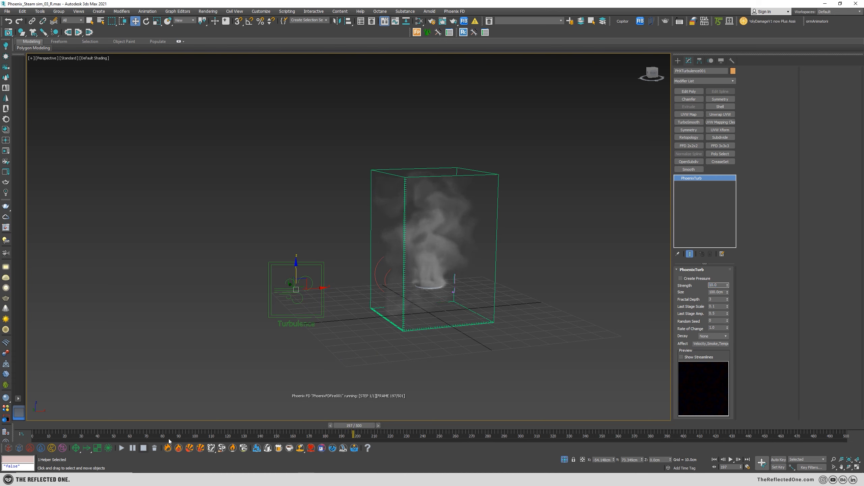
Exit isolation mode to display the mug together with the steam and both helpers.
click(565, 461)
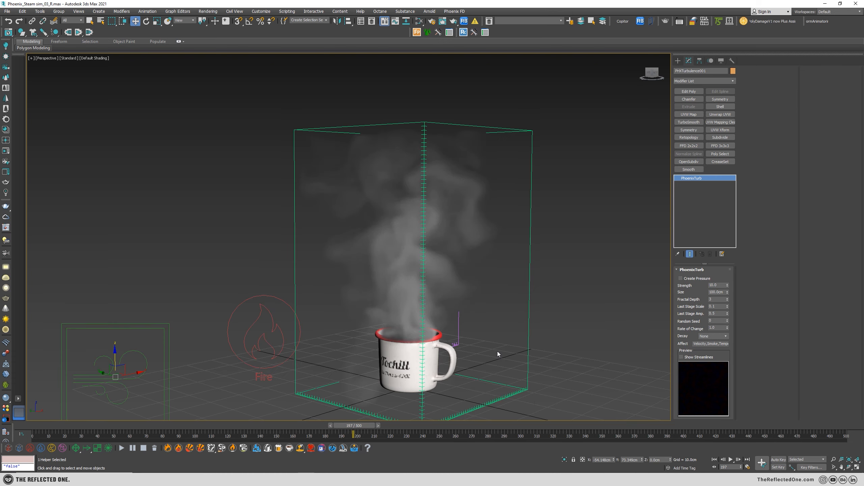
scroll(422, 328, down, 3)
alt+middle_drag(423, 328, 430, 324)
middle_drag(431, 323, 431, 285)
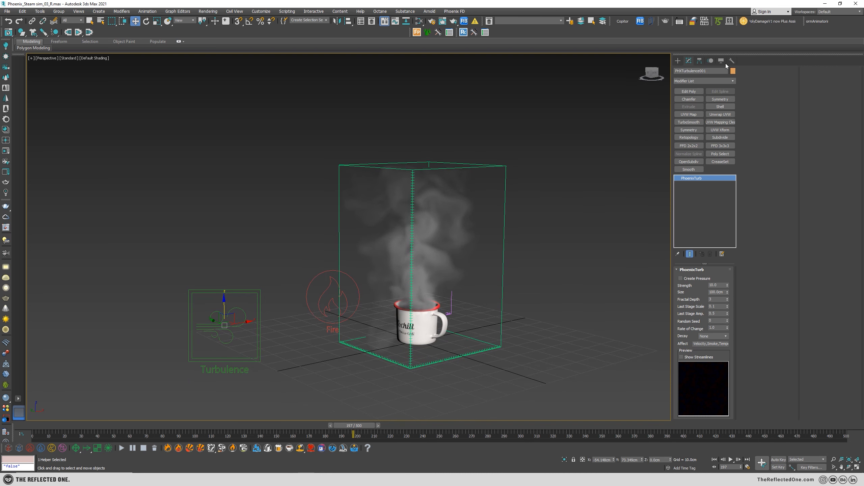
Reselect the turbulence helper and try strengths of 1 and 0.8 during the run.
click(532, 147)
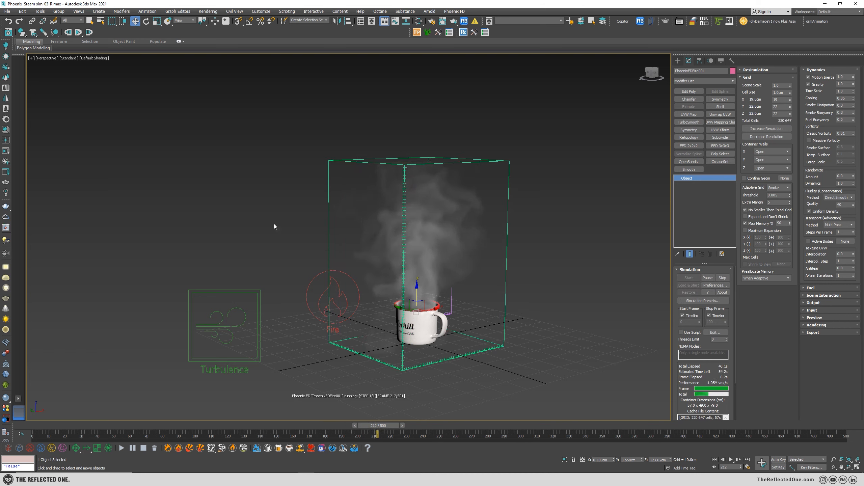
drag(260, 312, 261, 313)
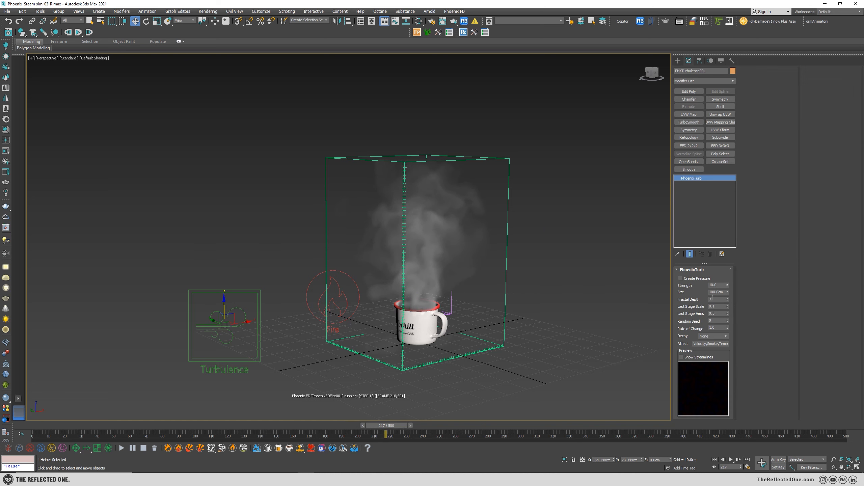
double_click(717, 284)
text(1)
key(Return)
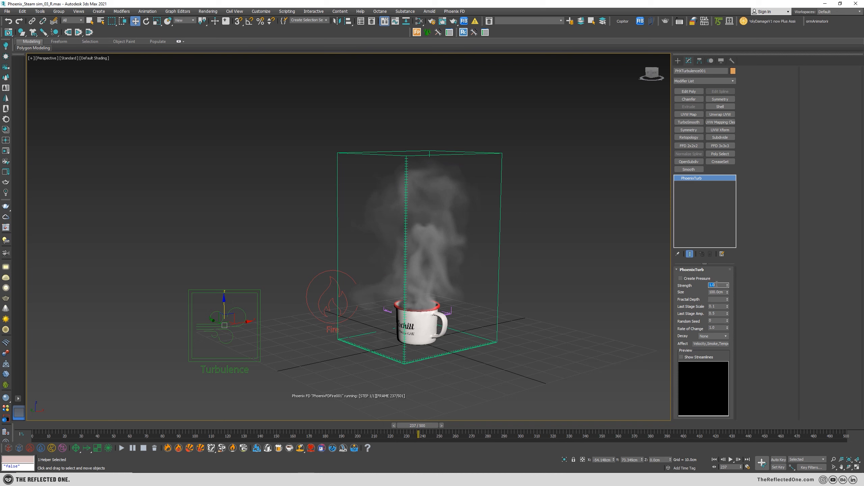
text(.8)
key(Return)
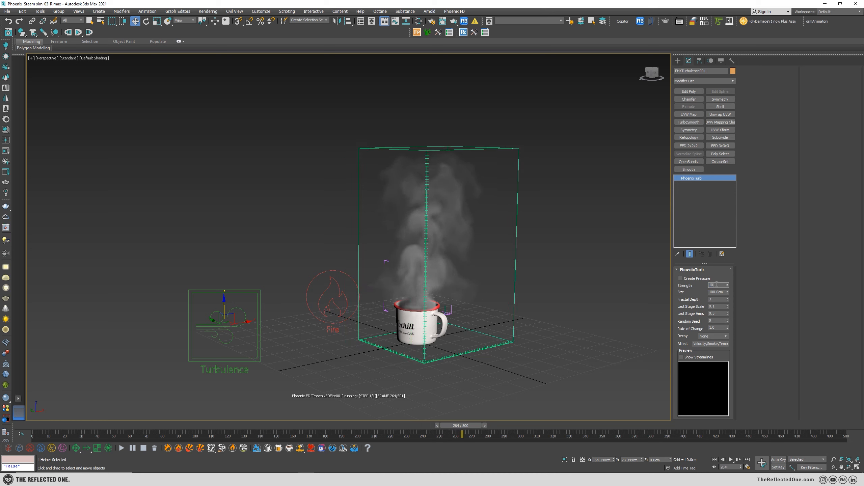
Set the turbulence helper's strength to 2 during the run.
text(10)
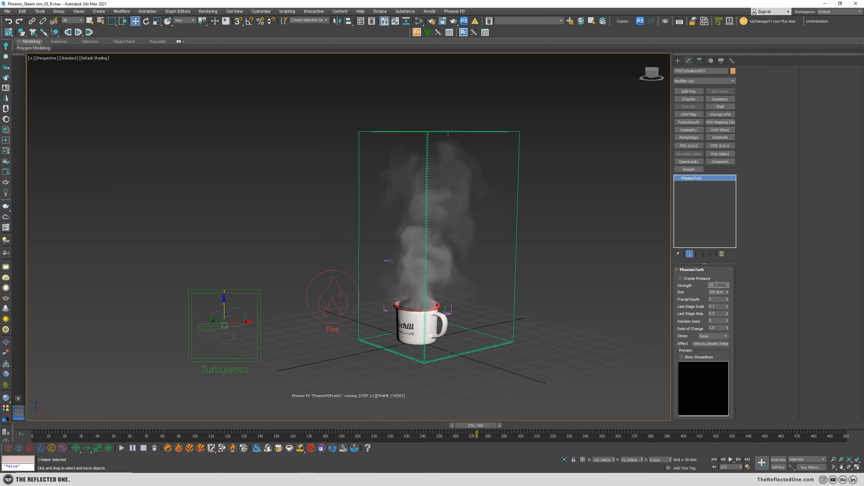
key(BackSpace)
key(BackSpace)
text(2)
key(Return)
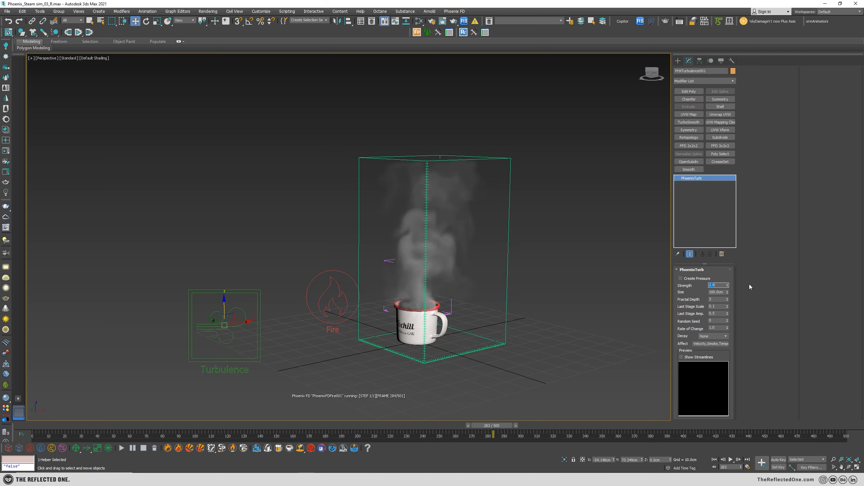
Set the turbulence size to 500 cm and its strength to 10.
double_click(722, 292)
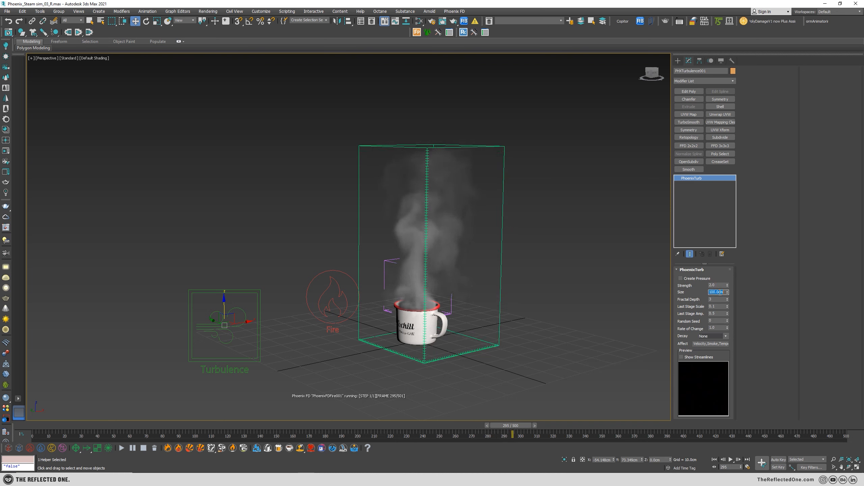
text(500)
key(Return)
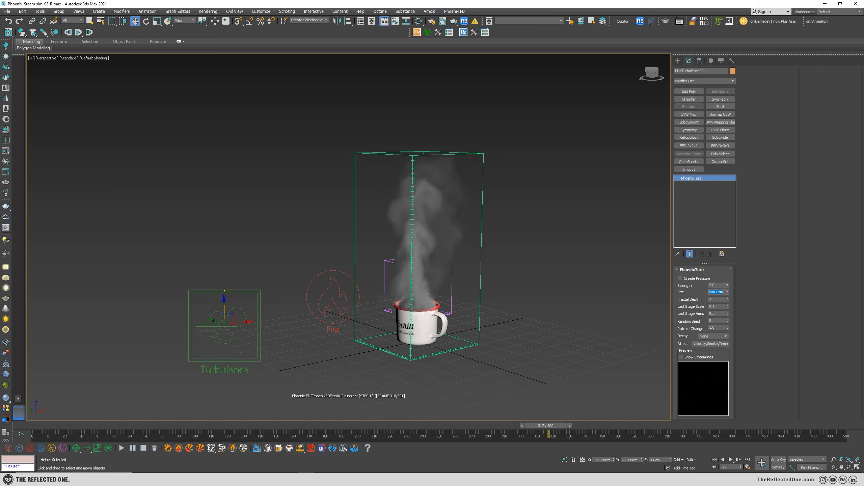
double_click(718, 285)
text(10)
key(Return)
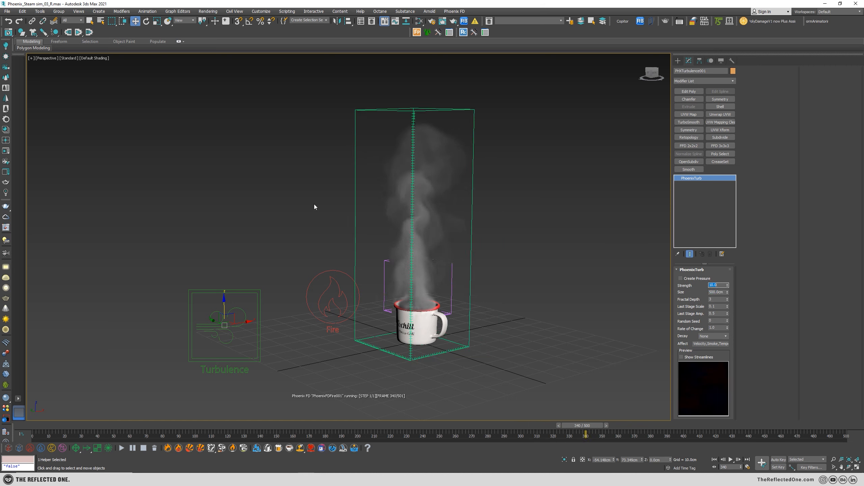
Inspect the steam around the mug and increase the turbulence strength to 50.
alt+middle_drag(452, 288, 459, 250)
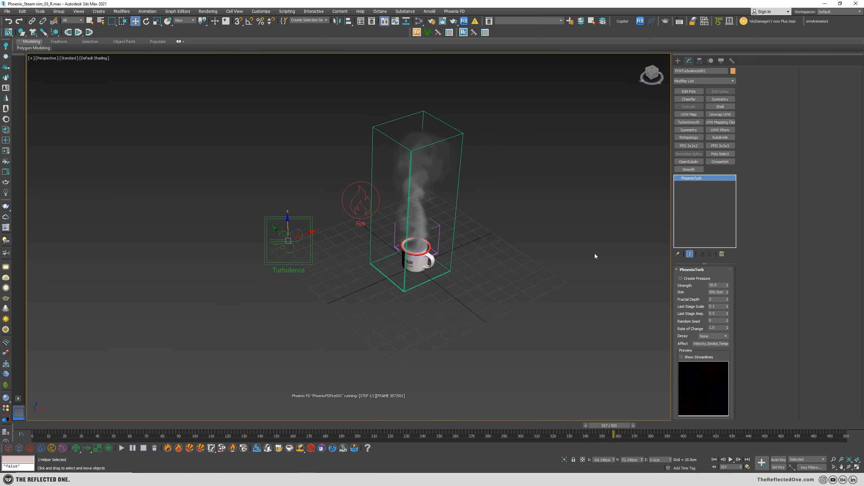
mouse_move(451, 235)
alt+middle_down()
mouse_move(447, 190)
mouse_move(438, 218)
mouse_move(450, 238)
alt+middle_up()
scroll(447, 188, up, 3)
alt+middle_drag(450, 238, 451, 211)
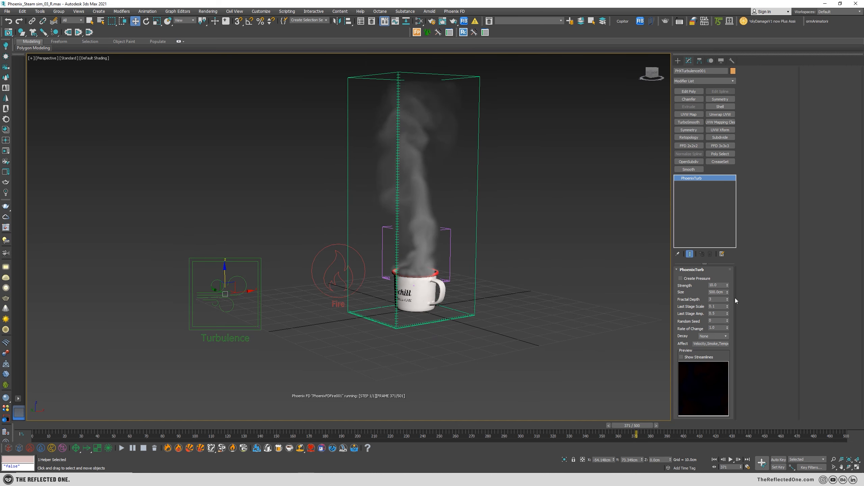
double_click(714, 285)
text(50)
key(Return)
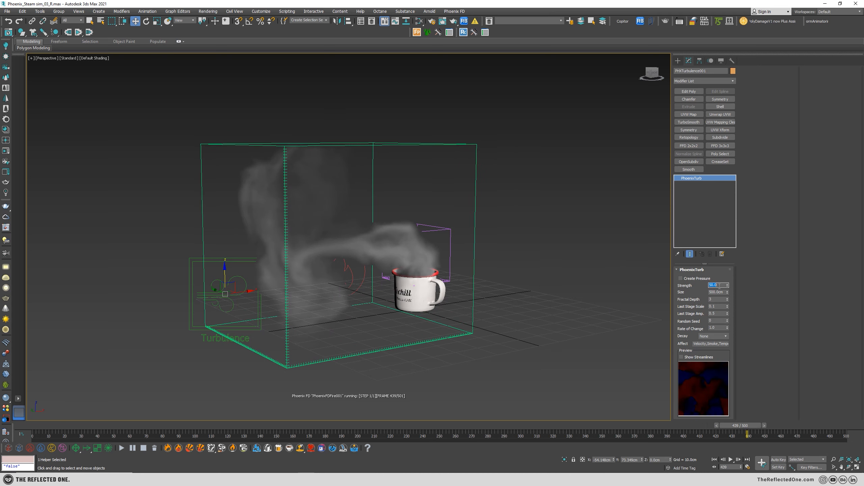
Set the turbulence helper's strength to 10 and restart the steam simulation.
text(10)
key(Return)
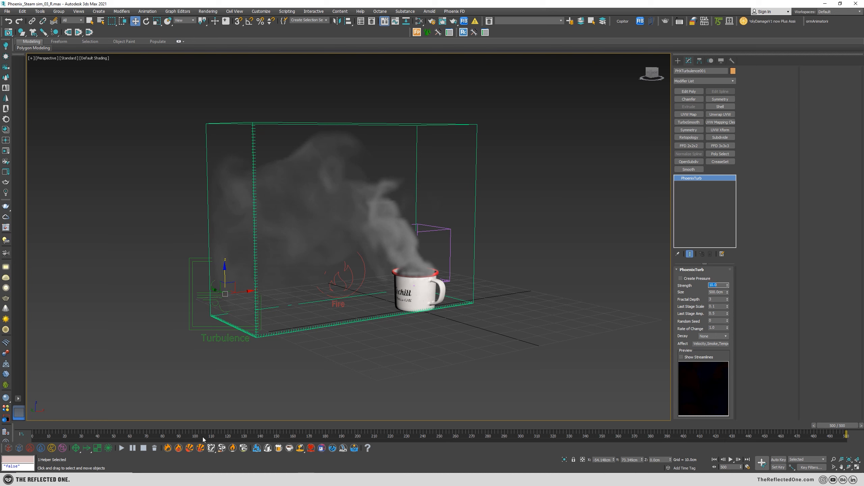
click(121, 447)
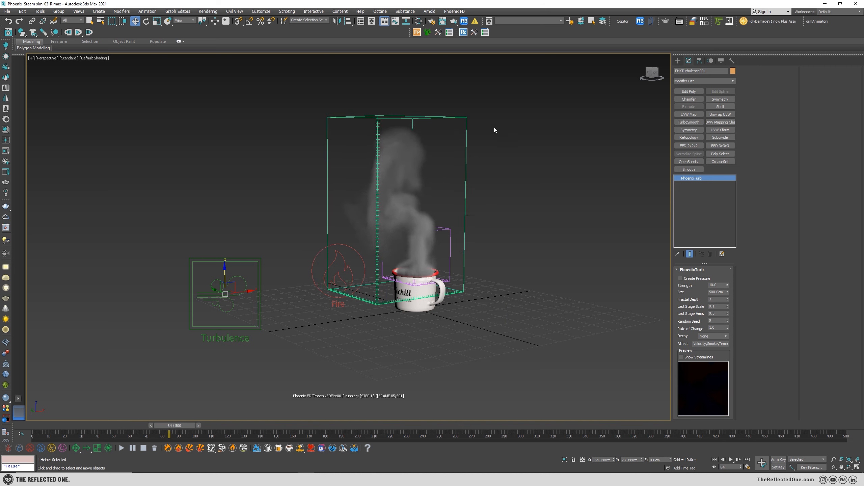
Try 2 steps per frame on the fire simulator, then return it to 1.
drag(448, 115, 546, 195)
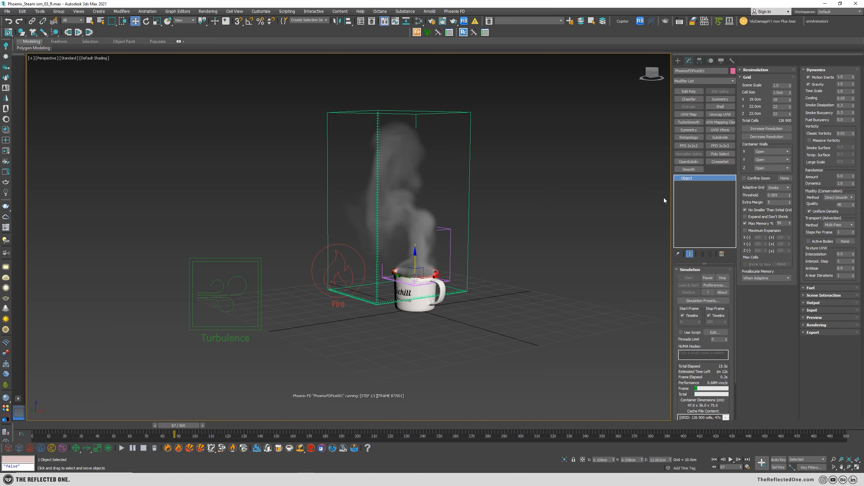
click(852, 232)
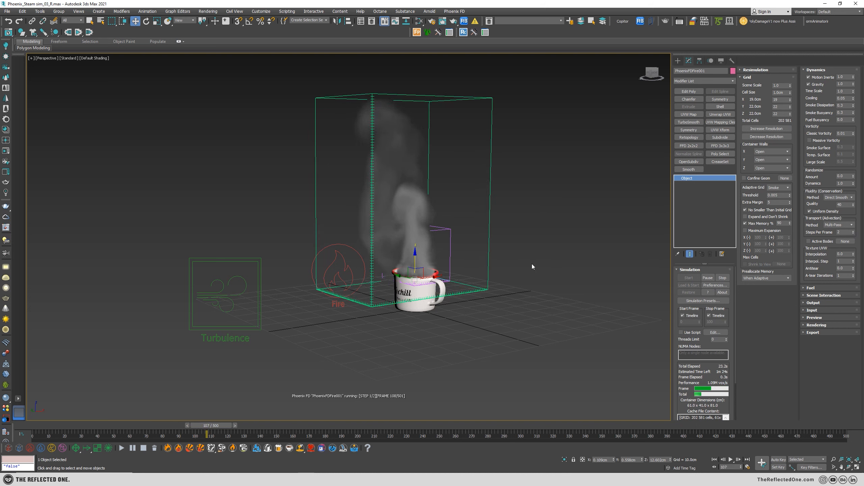
drag(842, 233, 827, 235)
text(1)
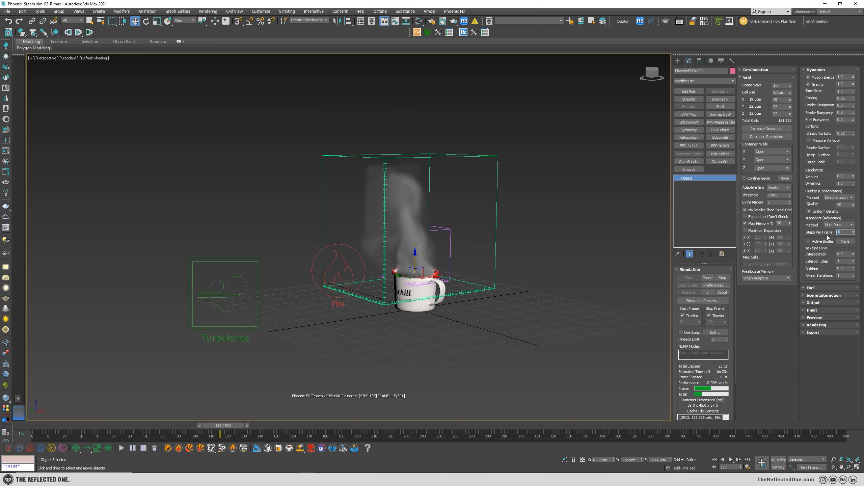
drag(560, 231, 479, 296)
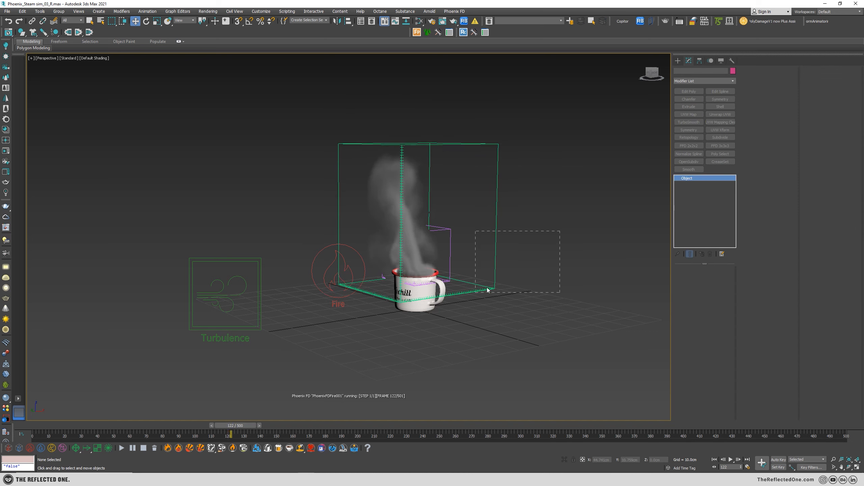
drag(517, 276, 547, 281)
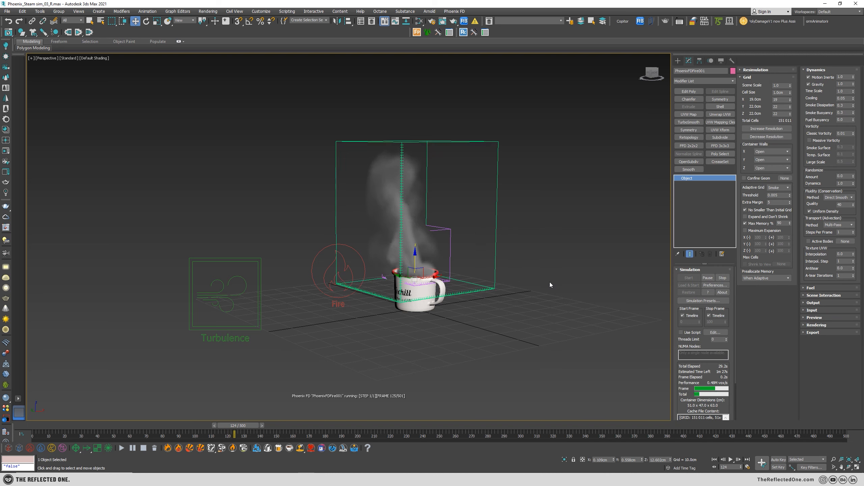
Reselect the turbulence helper and reduce its strength to 2 while the simulation runs.
click(189, 277)
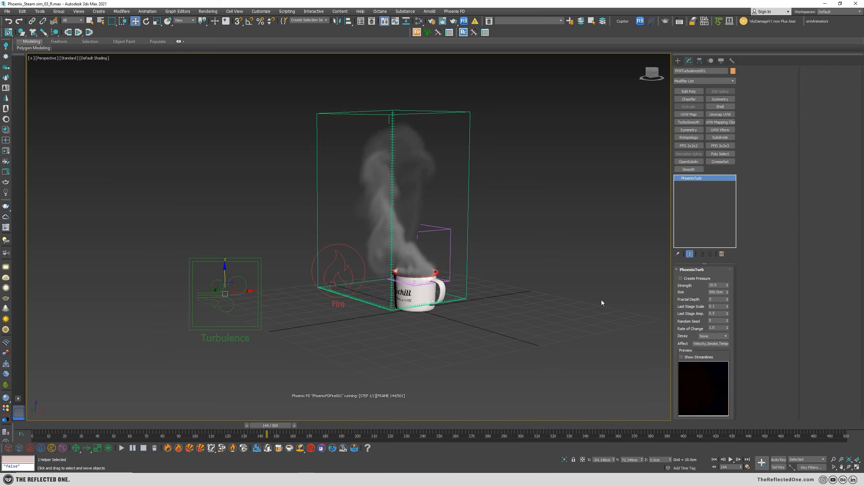
alt+middle_drag(514, 285, 622, 309)
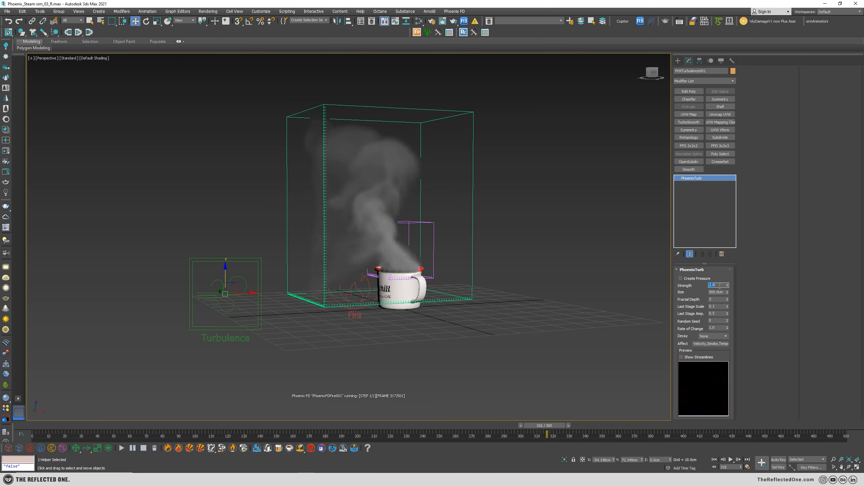
text(2)
key(Return)
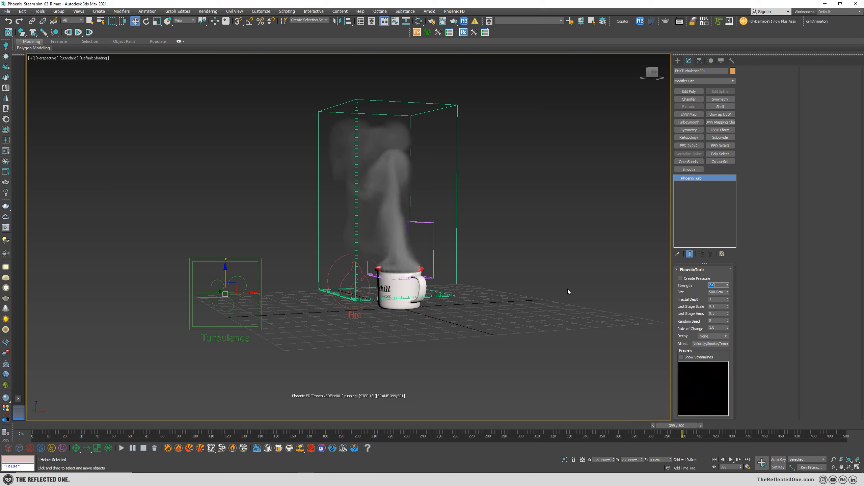
Set the turbulence helper's size to 1000 cm and its strength to 5.
double_click(717, 292)
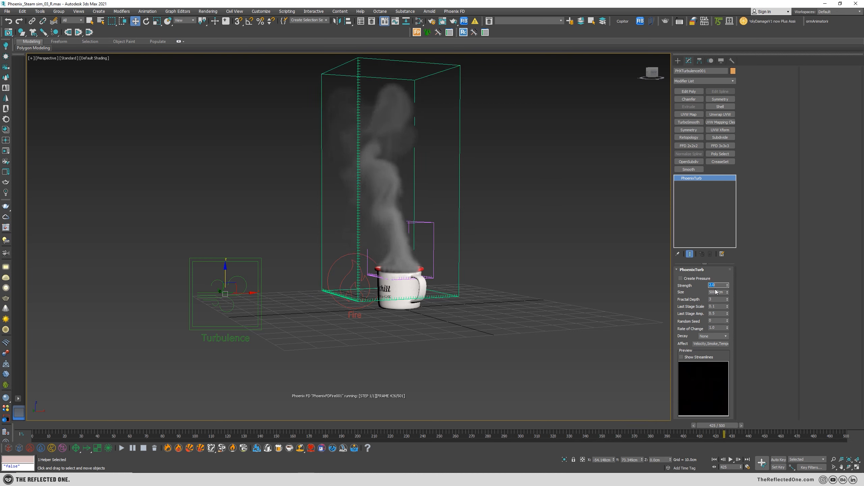
text(1000)
key(Return)
double_click(720, 284)
text(5)
key(Return)
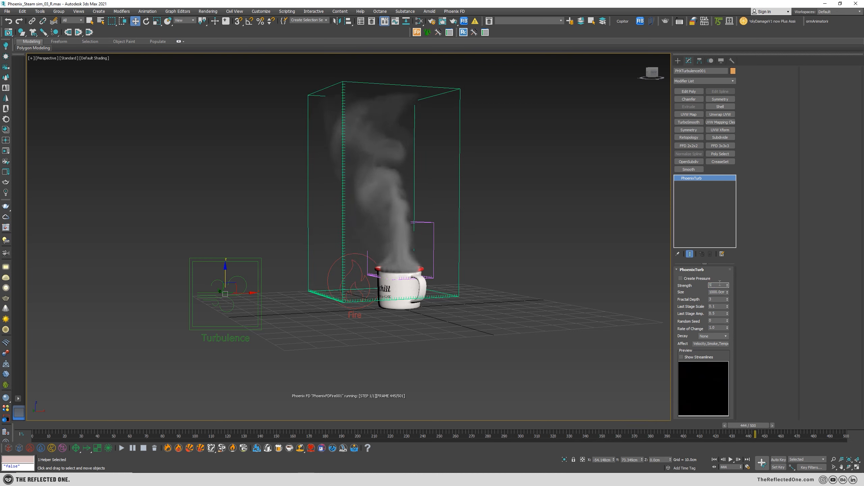
Stop the simulation and change the simulator's constant smoke color to white in the volumetric render settings.
click(143, 448)
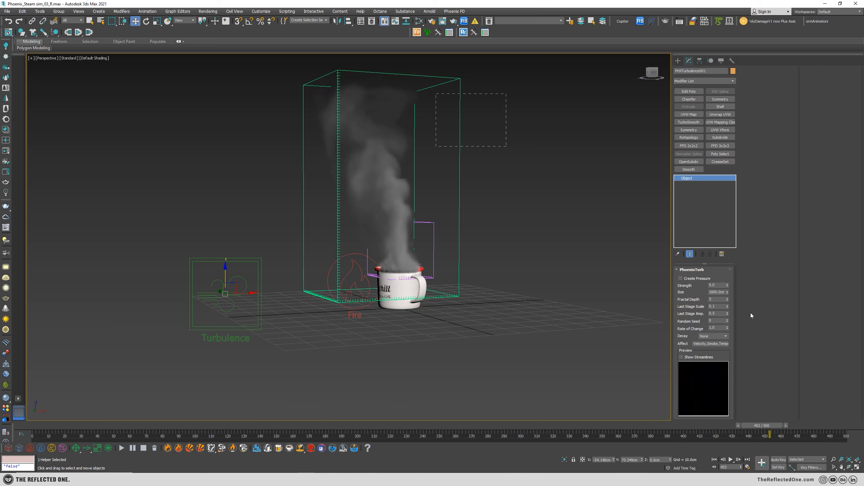
click(816, 325)
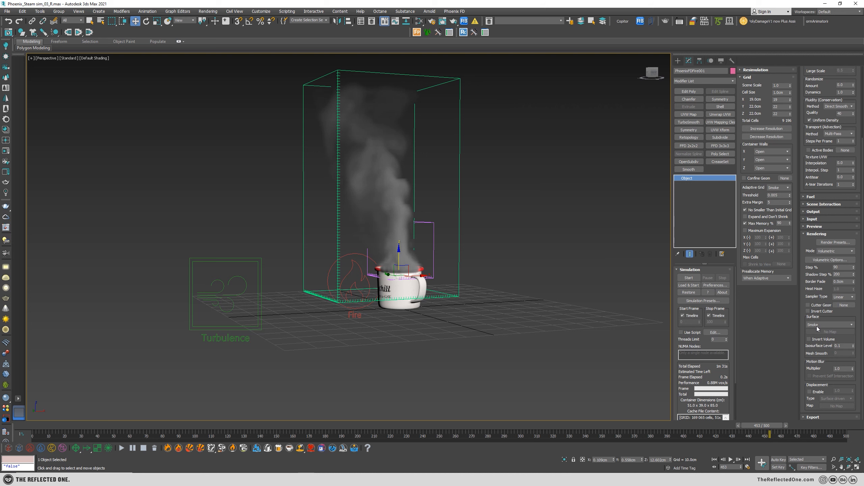
click(822, 261)
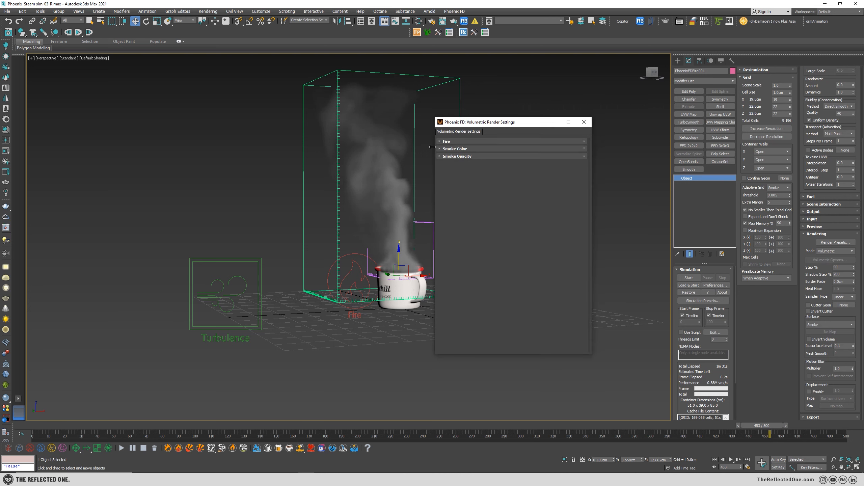
click(467, 149)
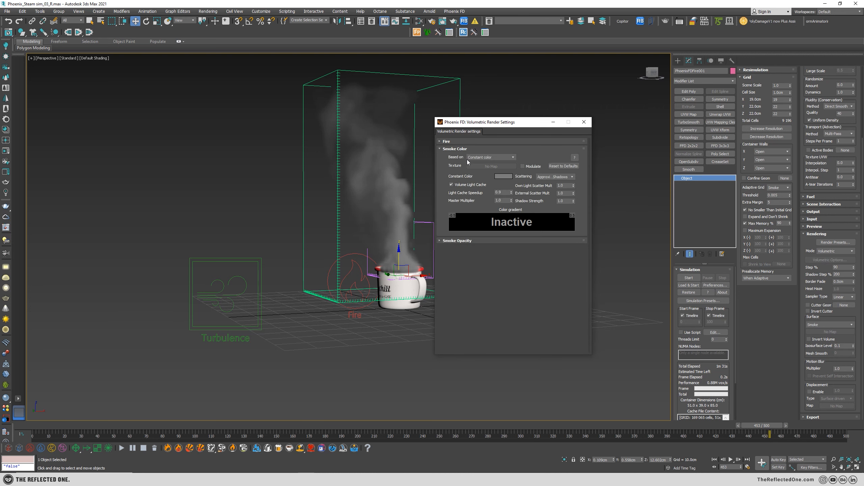
click(504, 176)
drag(184, 73, 204, 71)
click(165, 113)
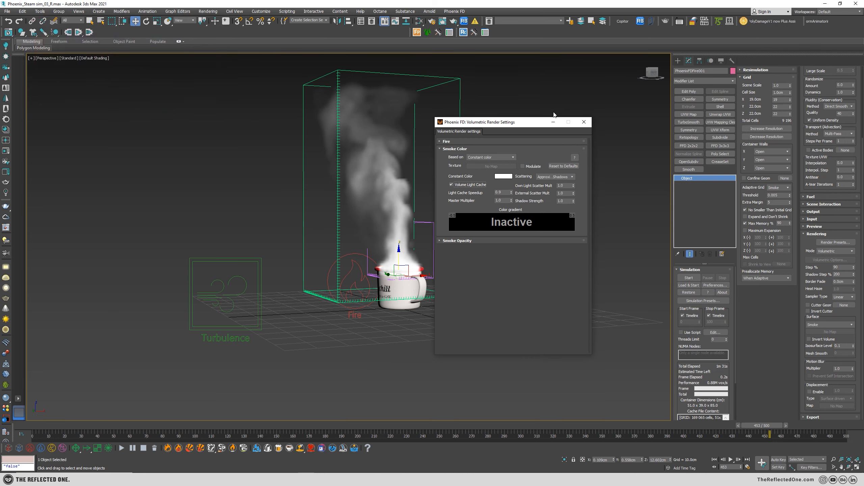
click(584, 123)
Restart the simulation and set the fire source's outgoing velocity to 1 cm.
click(124, 448)
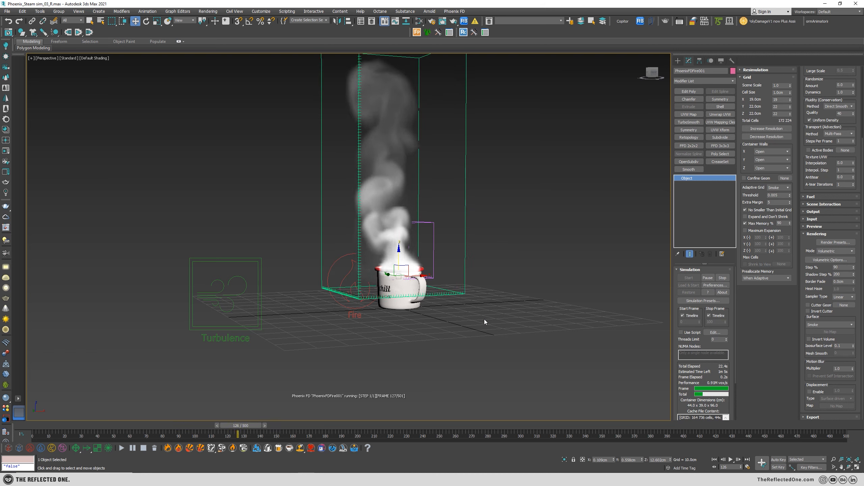
scroll(490, 308, down, 3)
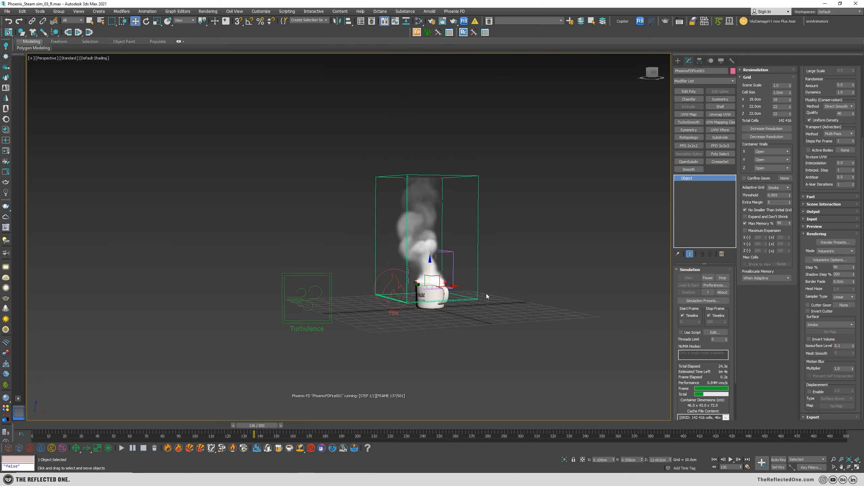
click(394, 289)
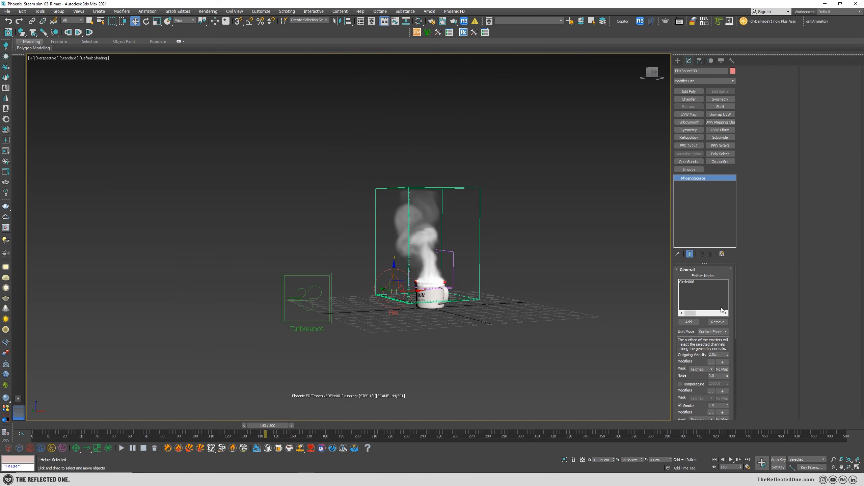
text(1)
key(Return)
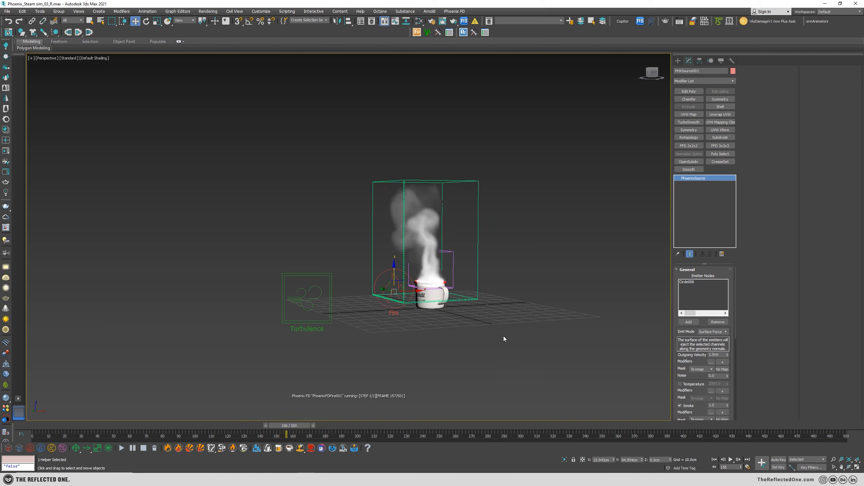
Set the turbulence helper's size to 500 cm and its strength to 1.
click(506, 333)
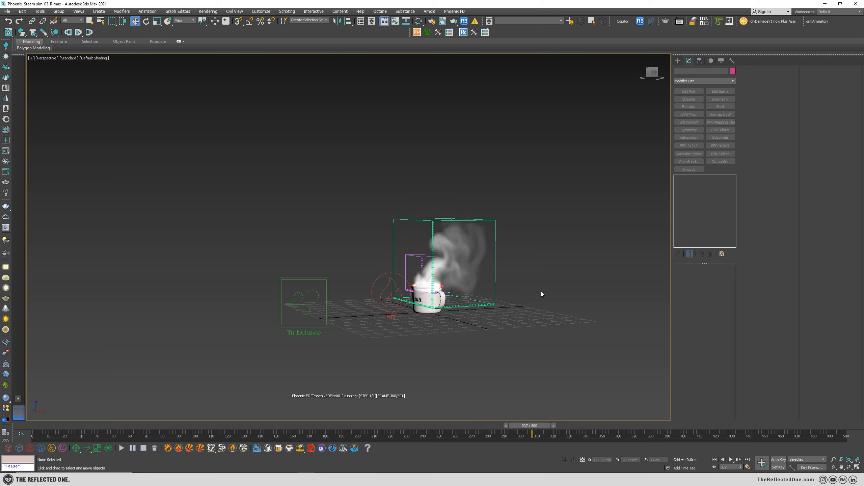
drag(245, 236, 321, 342)
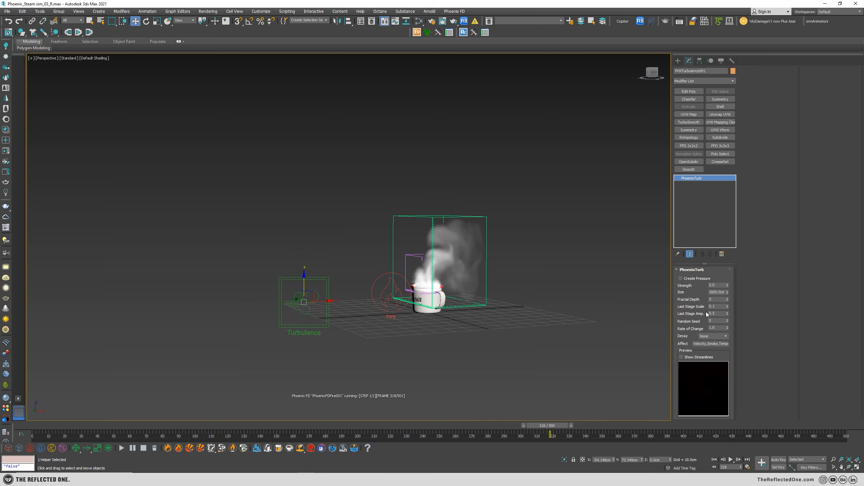
text(500)
right_click(720, 291)
click(719, 285)
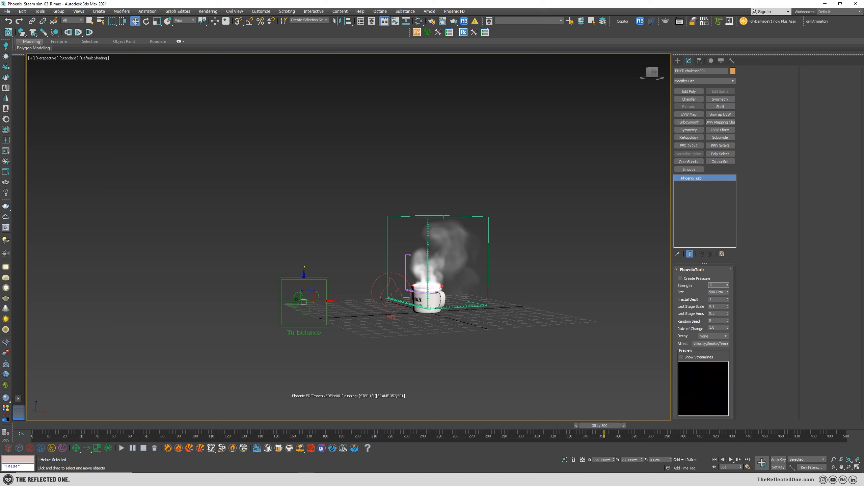
Duplicate the turbulence helper as an independent copy on the opposite side of the mug.
alt+middle_drag(254, 284, 235, 314)
mouse_move(265, 299)
shift+mouse_down()
mouse_move(365, 315)
mouse_move(472, 296)
shift+mouse_up()
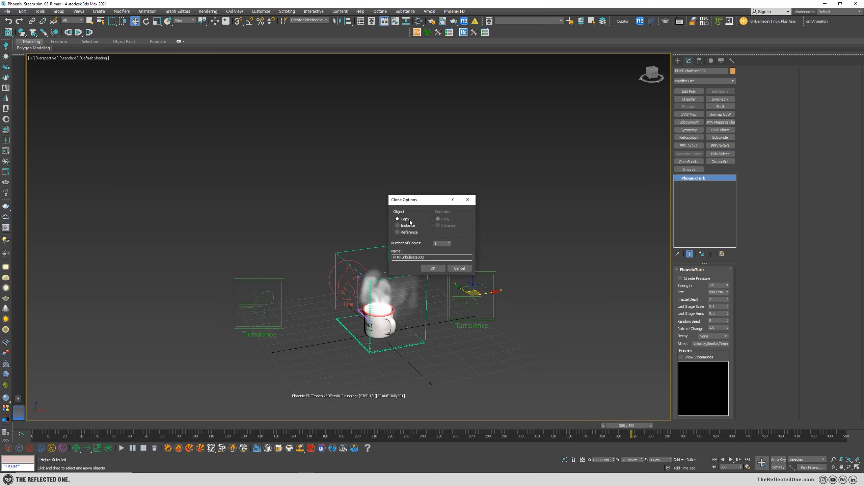
click(437, 269)
Compare the original turbulence helper, then set the copy's size to 50 cm and its strength to 20.
drag(244, 235, 224, 331)
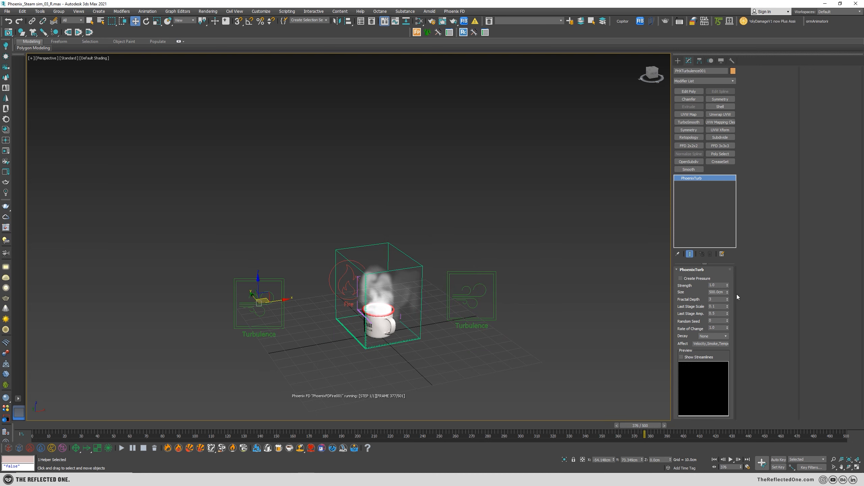
right_click(727, 285)
drag(457, 330, 449, 334)
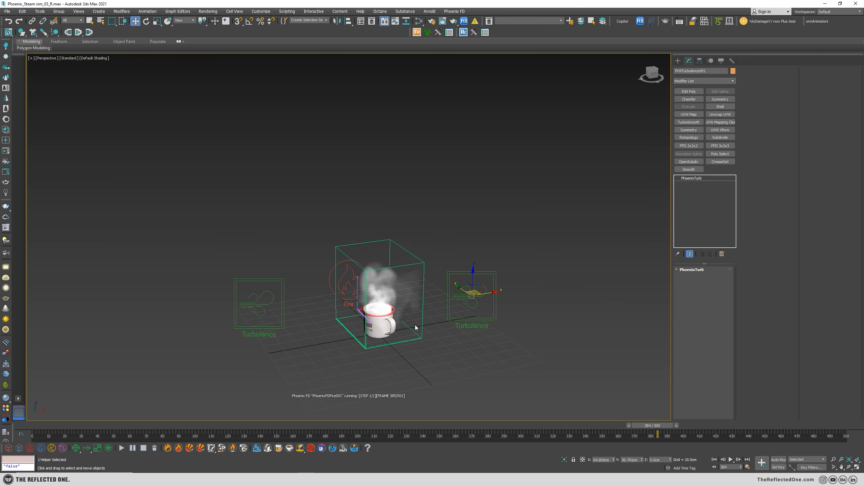
double_click(718, 284)
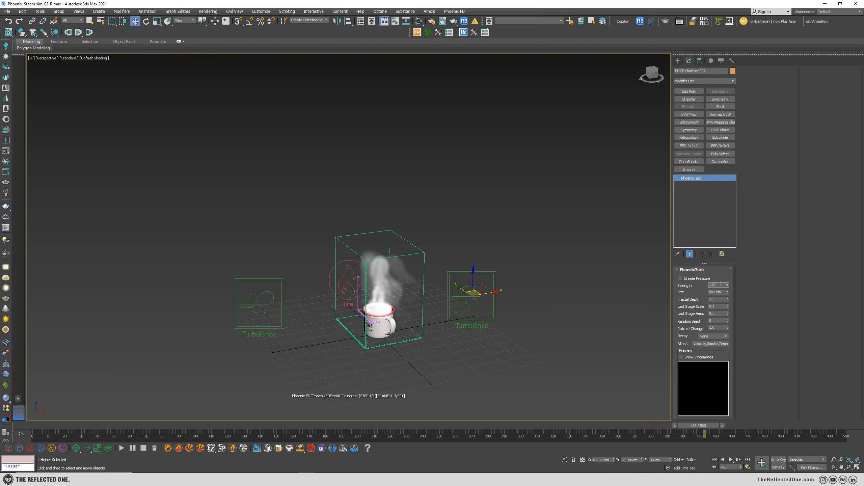
key(BackSpace)
key(BackSpace)
key(BackSpace)
text(20)
key(Return)
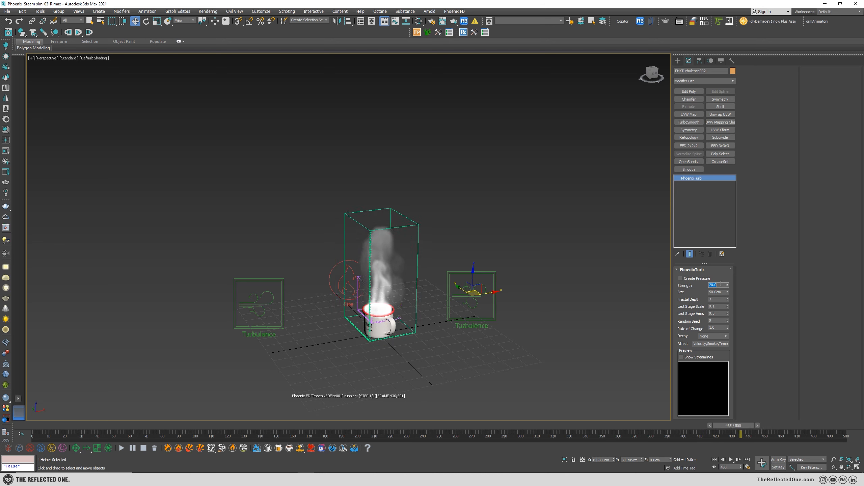
Set the copied turbulence helper's size to 60 cm and its strength to 0.8, then select the original helper.
scroll(368, 272, up, 3)
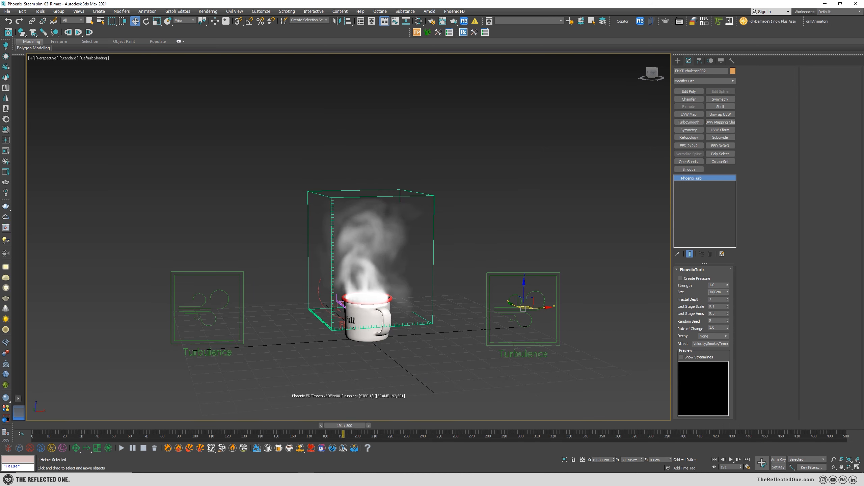
text(60)
key(Return)
double_click(716, 286)
text(.8)
key(Return)
click(206, 301)
double_click(716, 285)
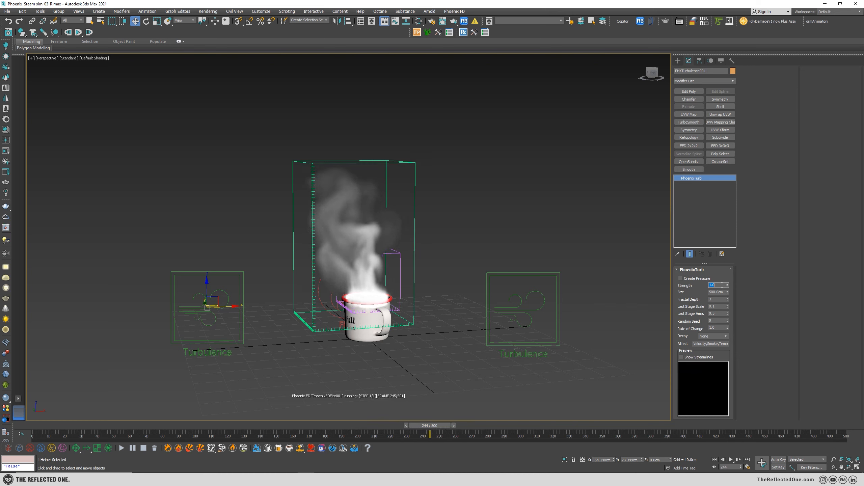
Add a Phoenix Plain Force helper between the mug and the copied turbulence helper.
click(86, 448)
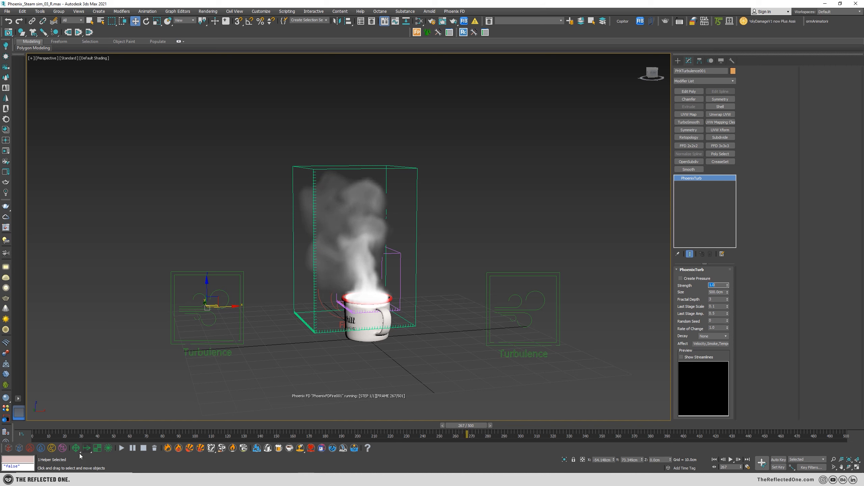
click(85, 451)
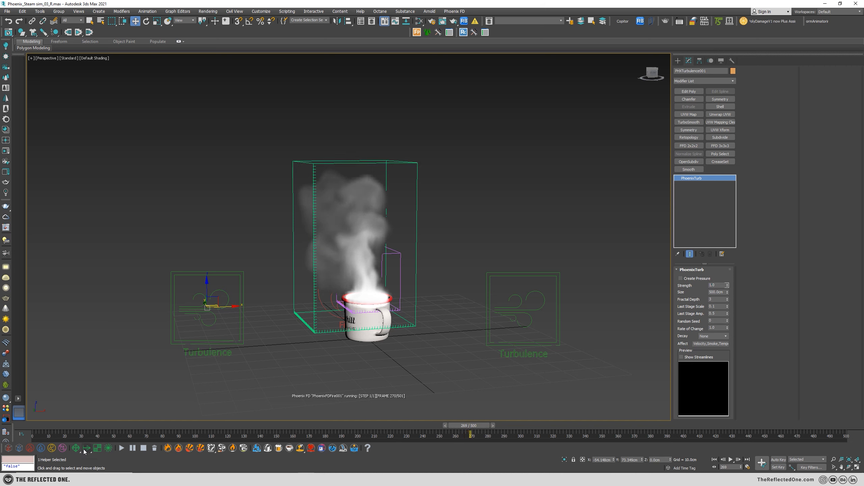
drag(462, 295, 456, 312)
Rotate the plain force with angle snap on so that it points toward the mug, undoing the first unsnapped rotation.
key(e)
drag(451, 276, 416, 339)
key(ctrl+z)
key(a)
drag(446, 280, 435, 297)
Raise the plain force helper above the level of the turbulence helpers and display its parameters.
key(w)
drag(461, 271, 461, 214)
click(689, 60)
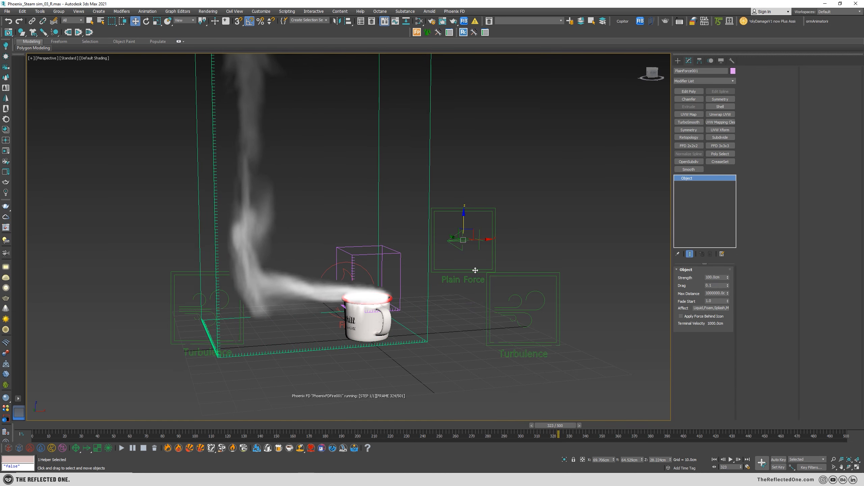
scroll(353, 216, down, 3)
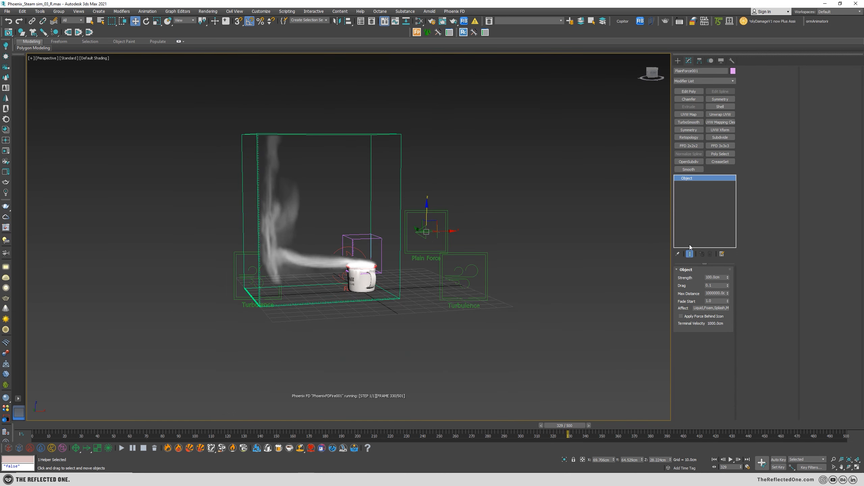
Set the plain force's strength to 1 cm.
double_click(718, 278)
text(1)
key(Return)
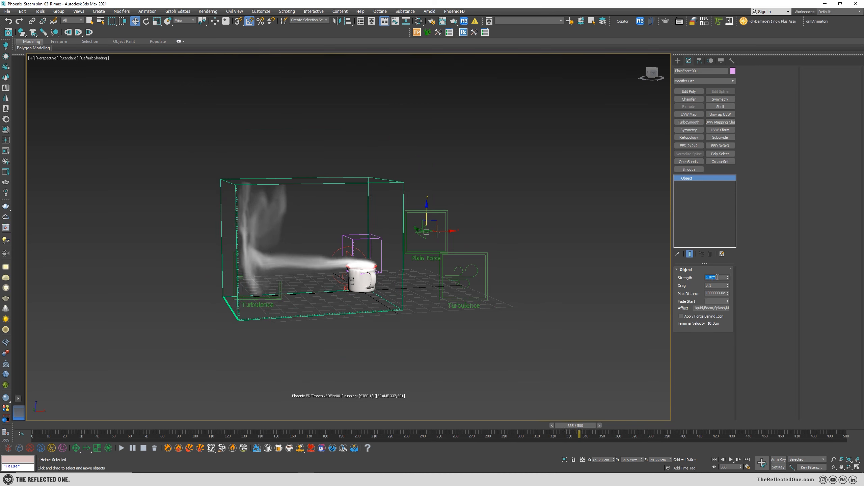
Scrub back to an early frame, rerun the simulation from the fire simulator, and reselect the plain force helper.
drag(578, 426, 245, 429)
click(398, 294)
drag(408, 340, 374, 295)
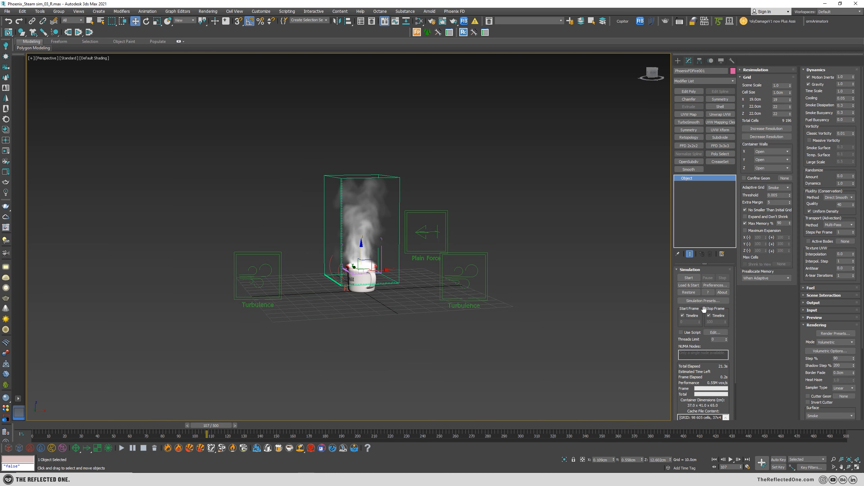
click(412, 232)
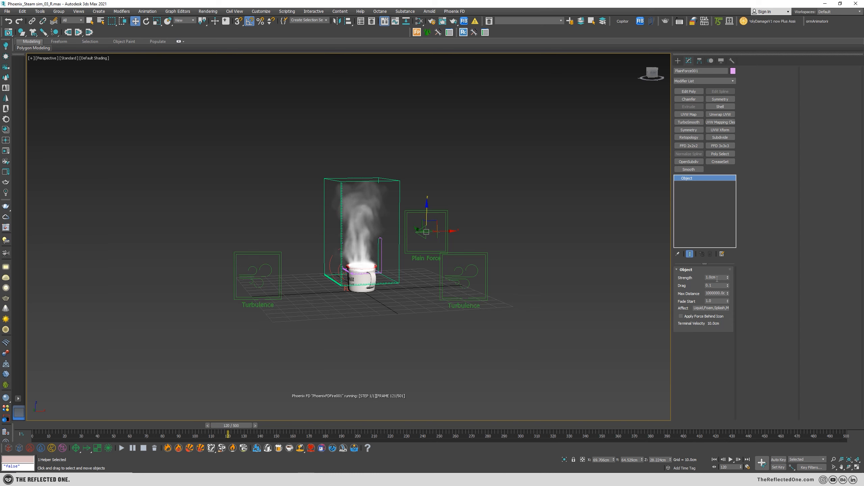
Select the liquid surface disc inside the mug and add a VertexPaint modifier to it.
scroll(419, 277, up, 3)
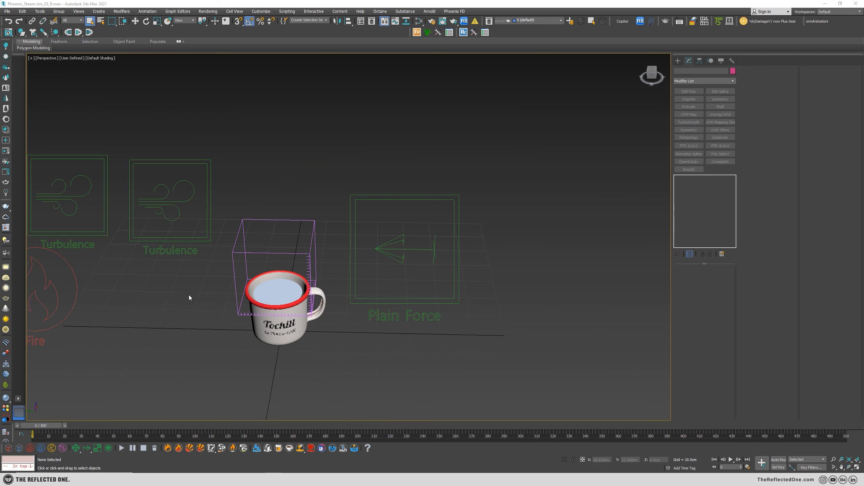
middle_drag(189, 295, 286, 303)
scroll(285, 303, up, 3)
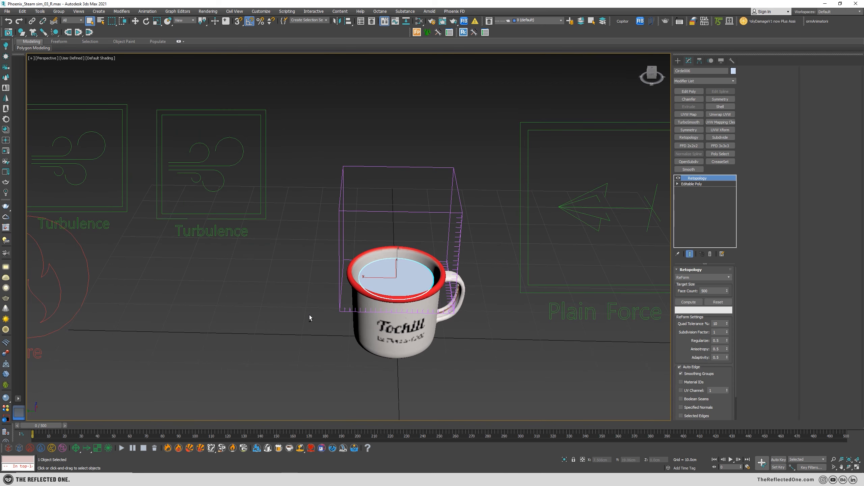
click(684, 80)
key(v)
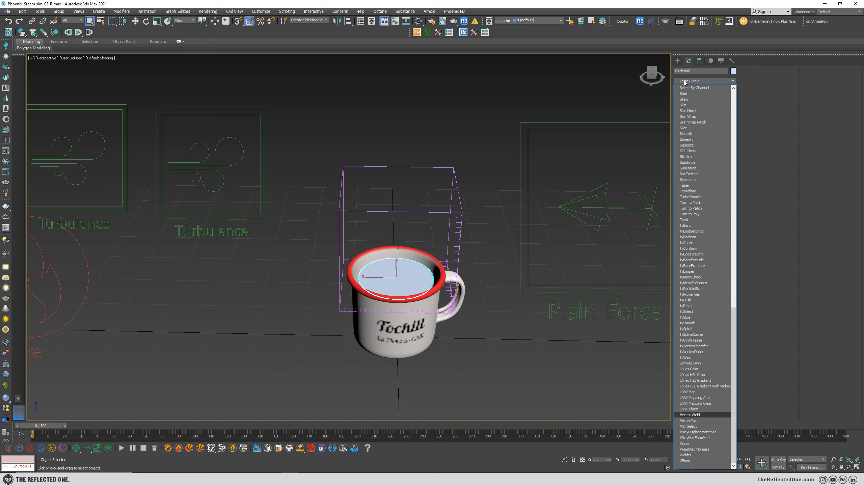
key(v)
key(Return)
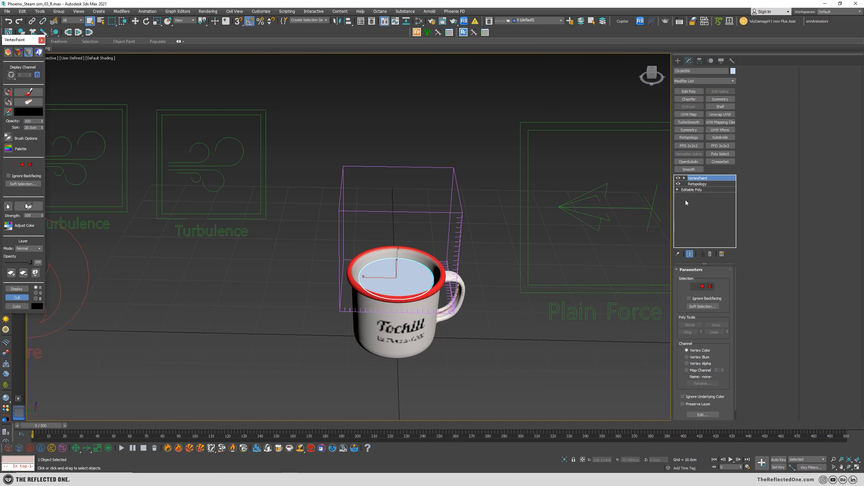
Fill the liquid surface with black, displayed as unshaded vertex colors, and paint a white patch in its middle with a 6 cm brush.
drag(24, 42, 67, 56)
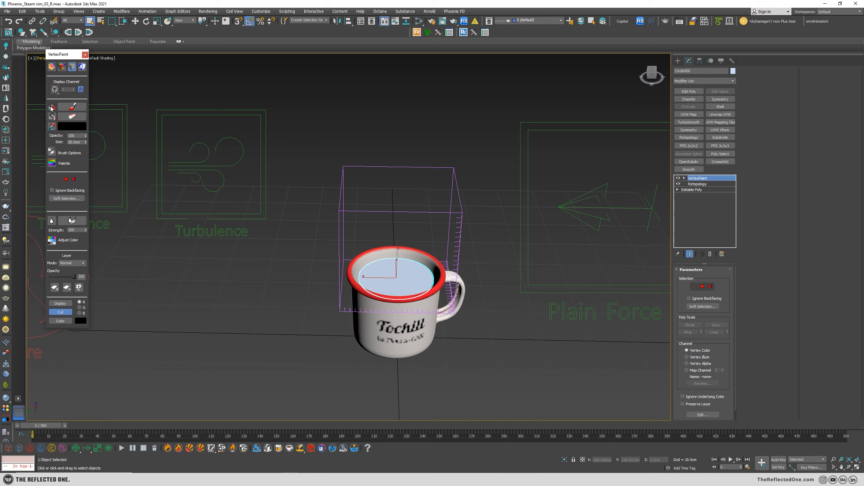
click(51, 67)
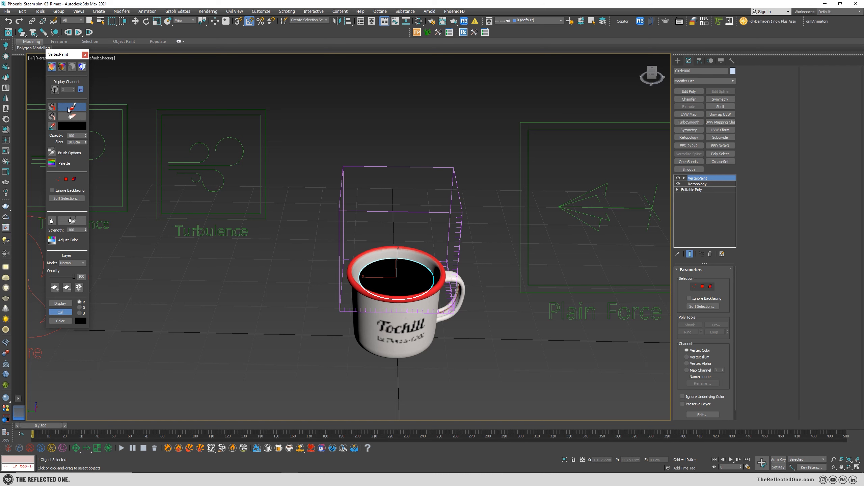
click(67, 129)
drag(163, 71, 221, 77)
key(Return)
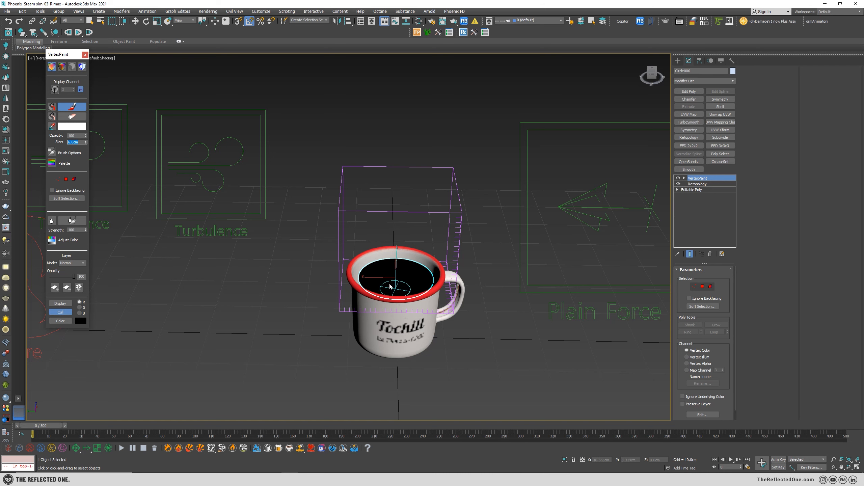
drag(391, 279, 393, 281)
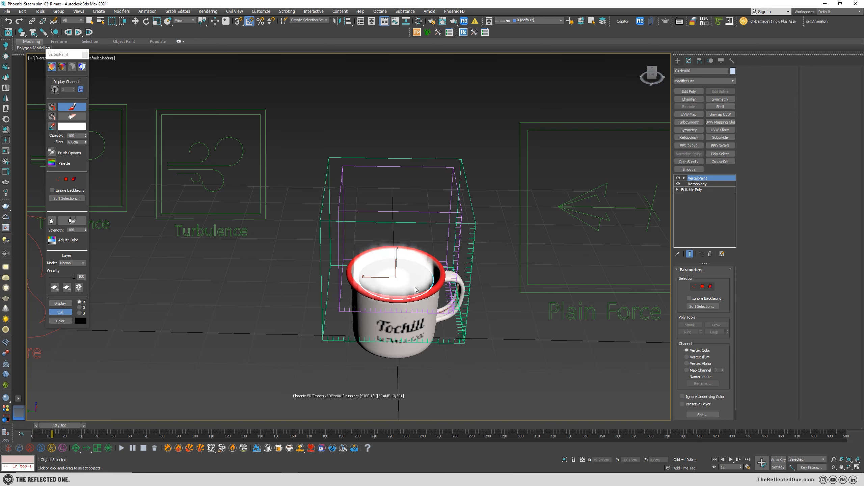
Leave vertex painting, select the Phoenix fire source, and set its outgoing velocity mask to Vertex Color.
click(73, 107)
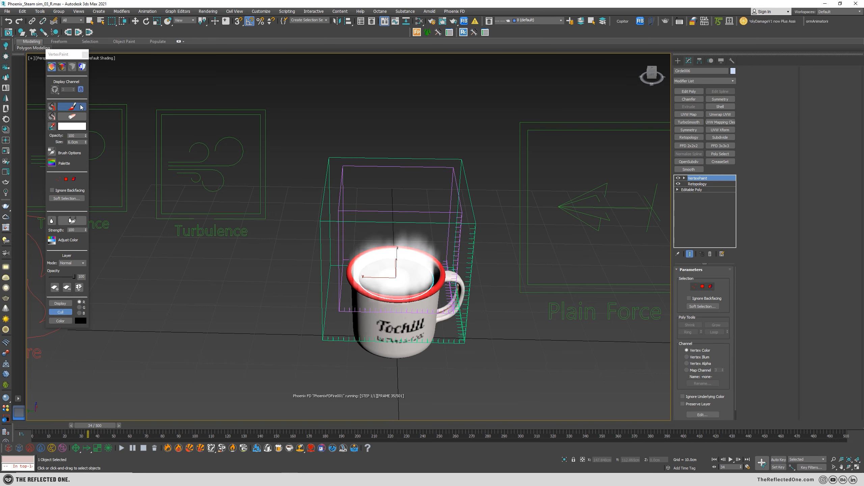
click(295, 95)
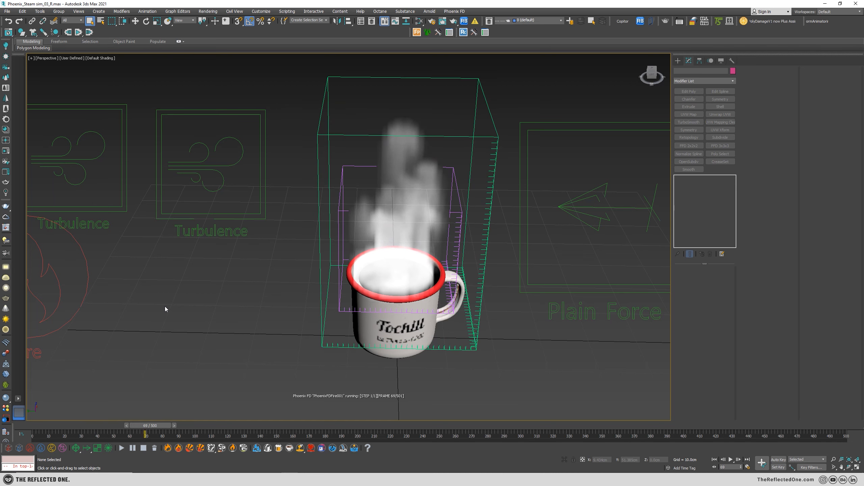
drag(142, 292, 75, 253)
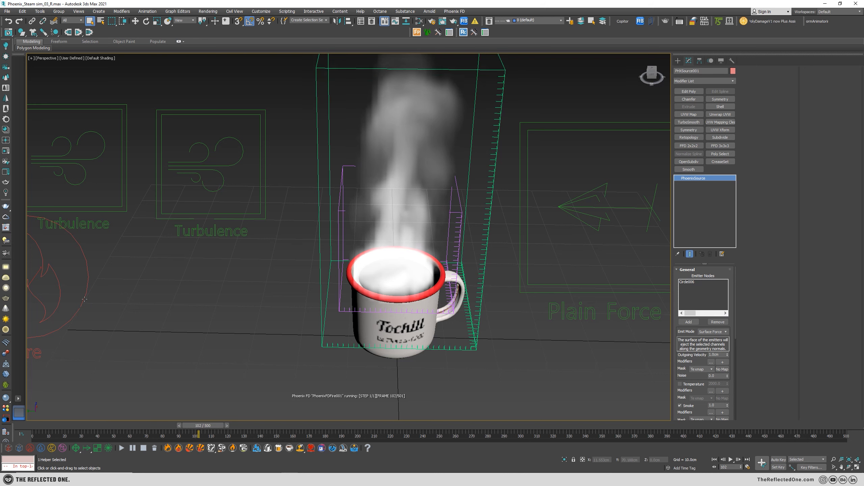
middle_drag(85, 299, 154, 286)
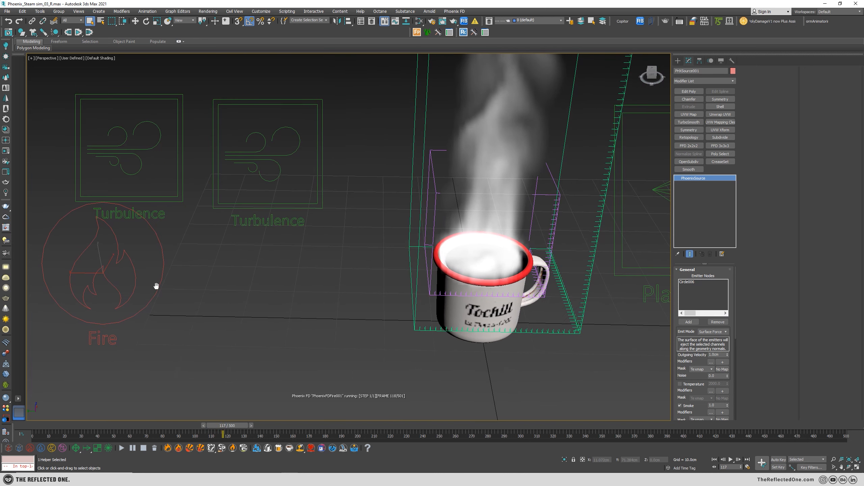
click(701, 369)
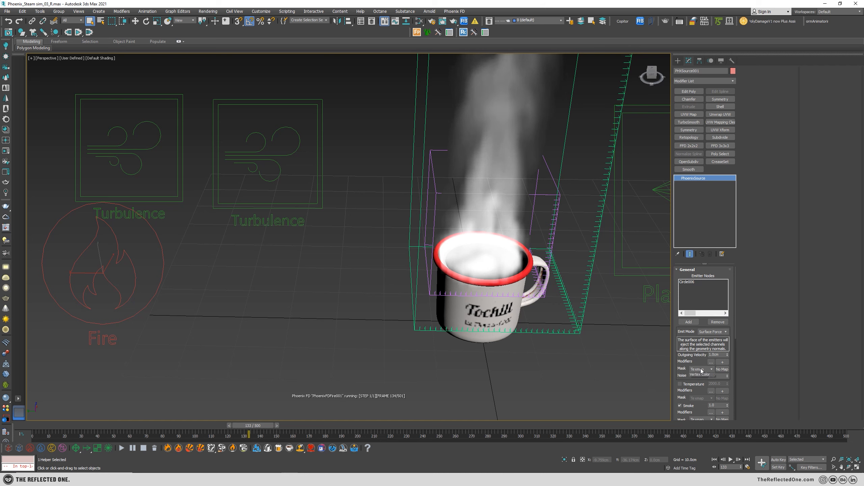
click(700, 384)
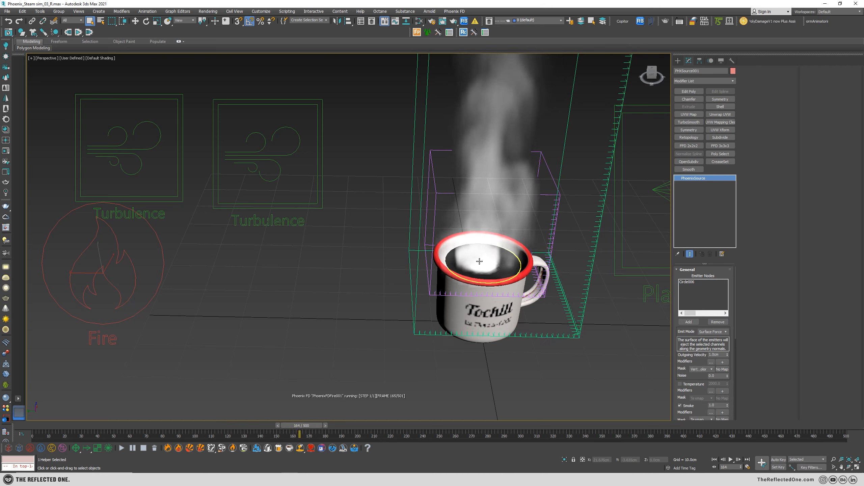
Check the masked steam emission inside the mug at close range and stop the running simulation.
scroll(476, 268, up, 4)
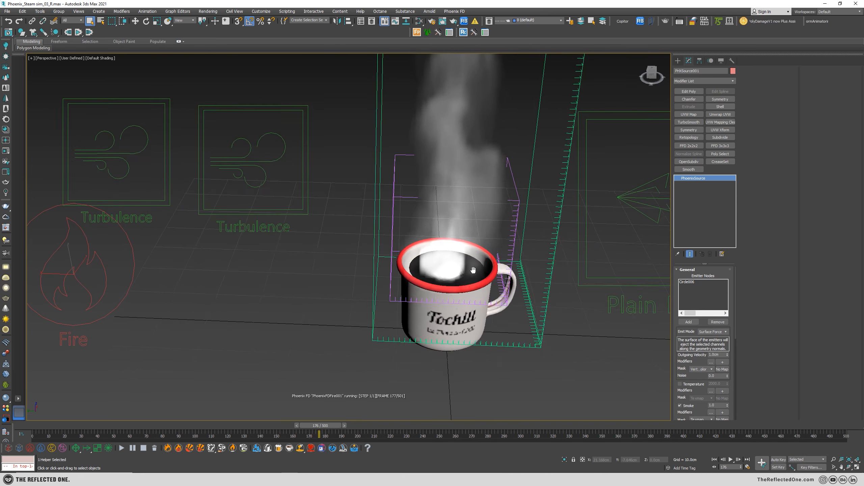
alt+middle_drag(464, 270, 435, 271)
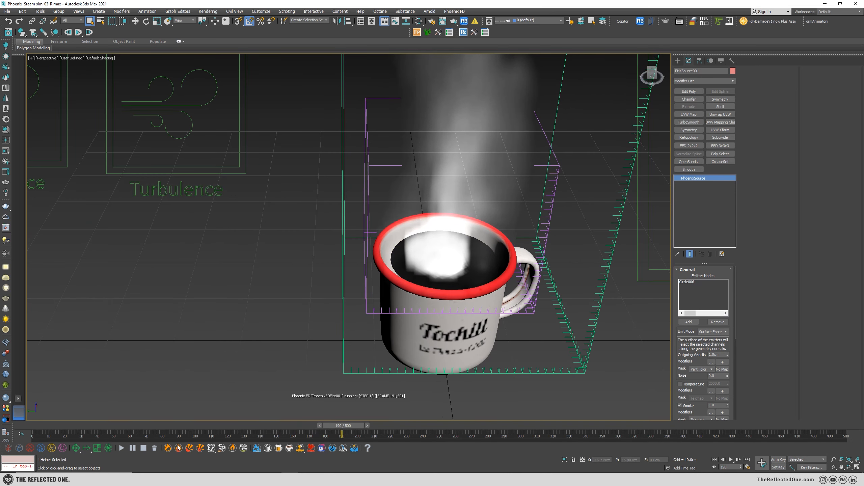
click(142, 449)
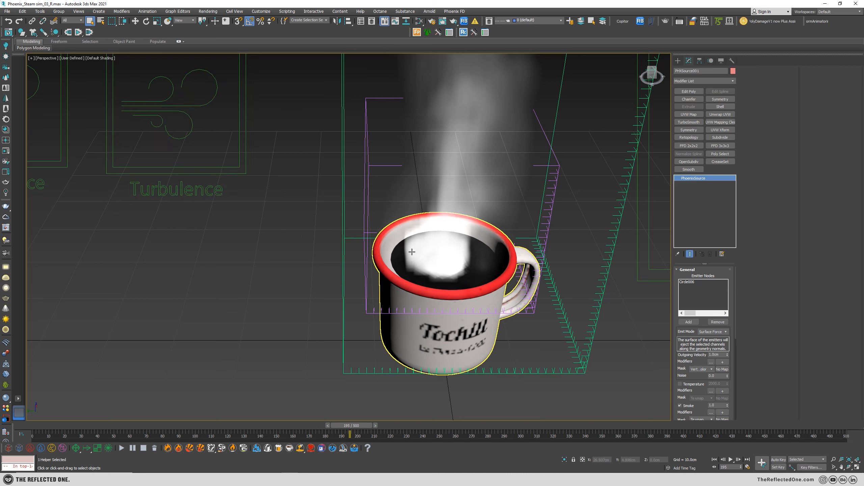
Examine how steam emits from the painted area of the liquid surface, comparing the last simulated frame with frame 101.
click(435, 263)
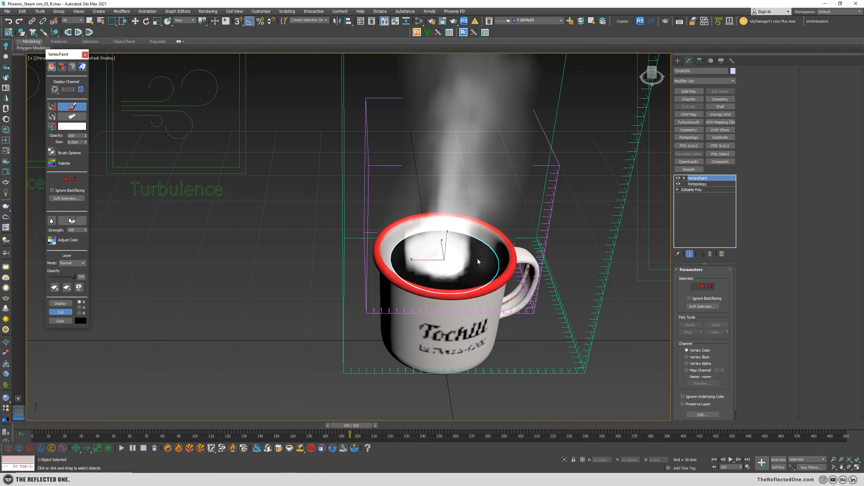
alt+middle_drag(477, 261, 446, 274)
alt+middle_drag(258, 192, 393, 282)
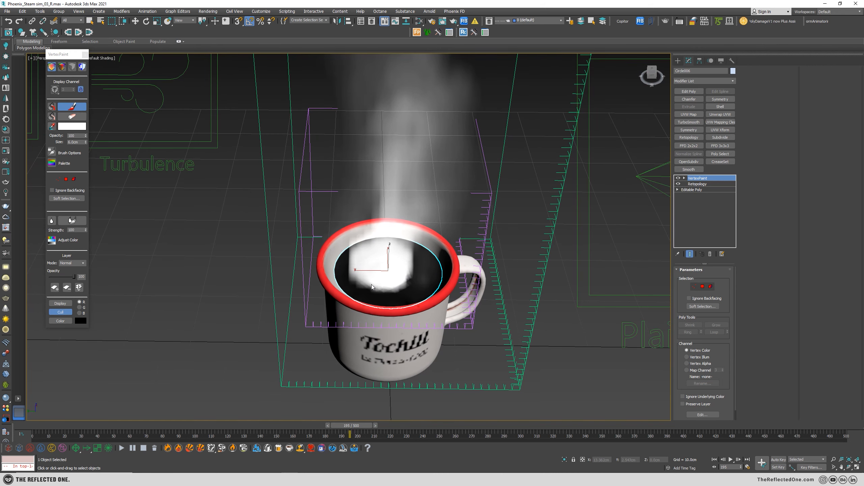
alt+middle_drag(391, 274, 401, 282)
scroll(401, 282, up, 3)
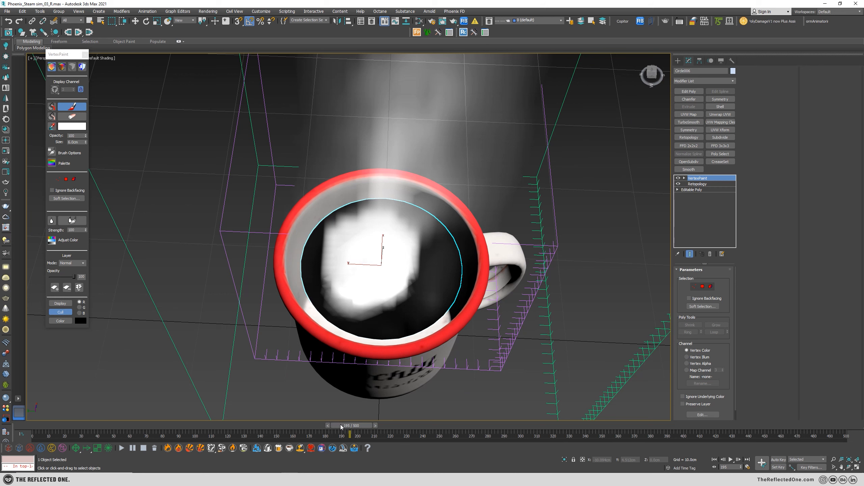
drag(341, 424, 194, 421)
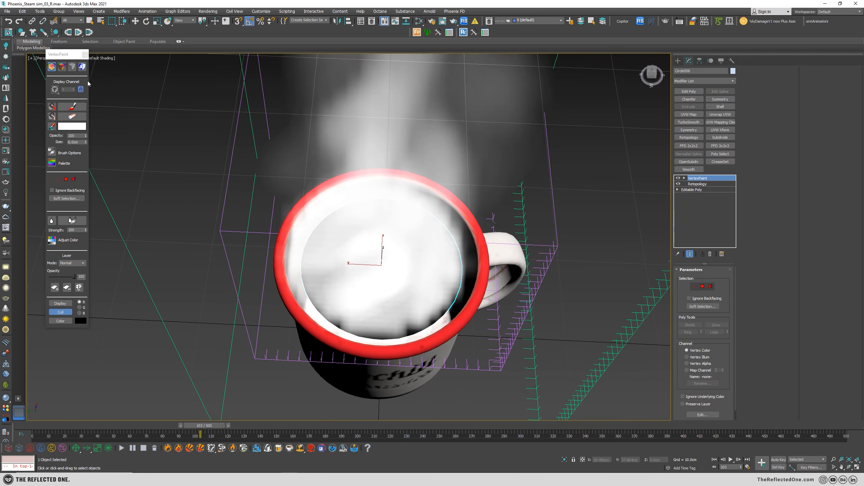
scroll(354, 239, down, 5)
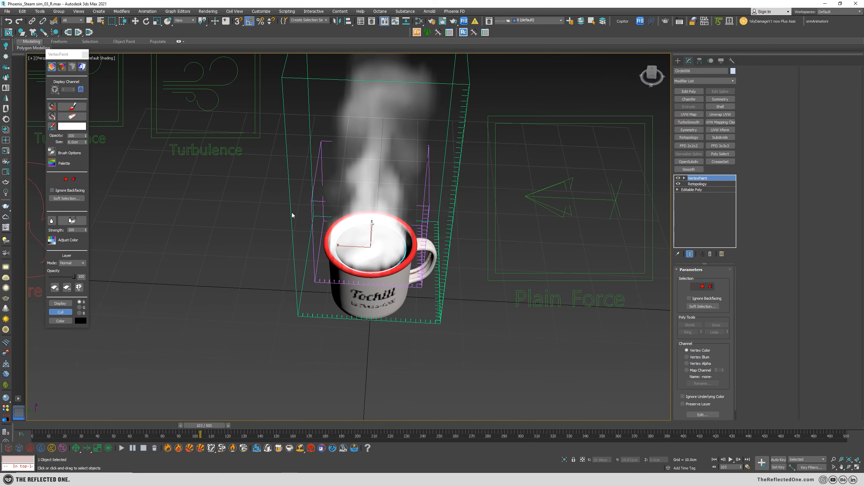
alt+middle_drag(301, 200, 264, 224)
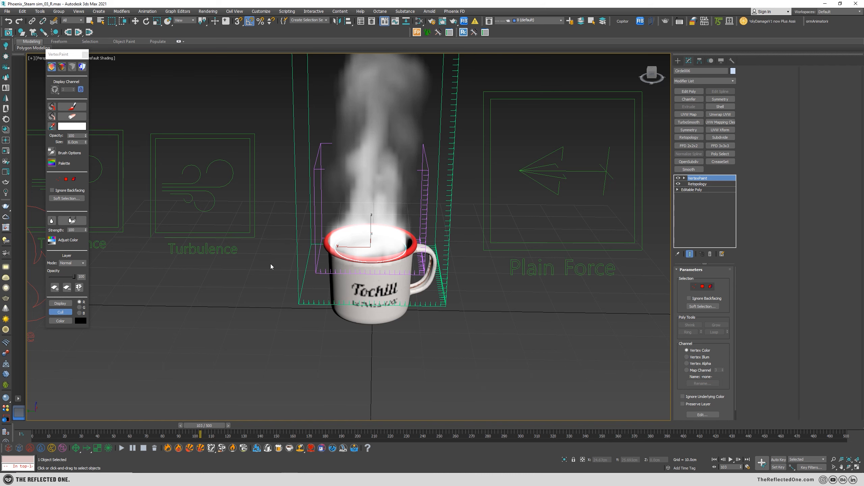
alt+middle_drag(271, 267, 262, 240)
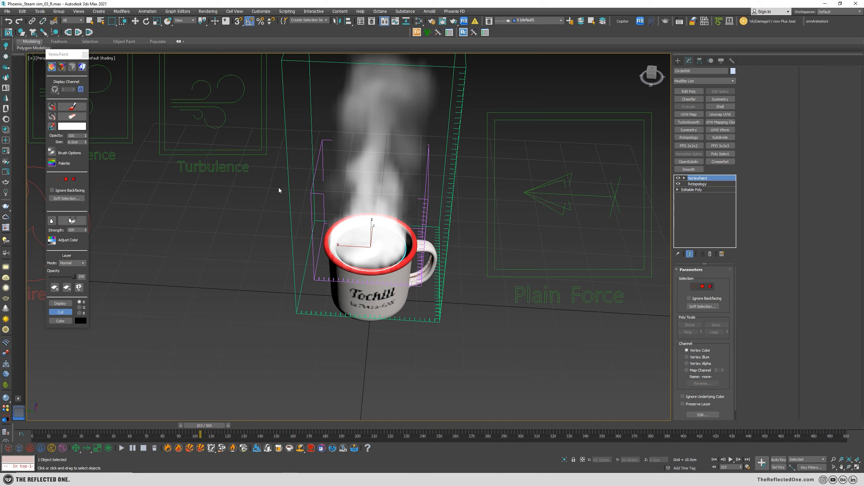
Select the Phoenix fire simulator and delete its simulated cache files.
click(90, 22)
drag(248, 239, 218, 201)
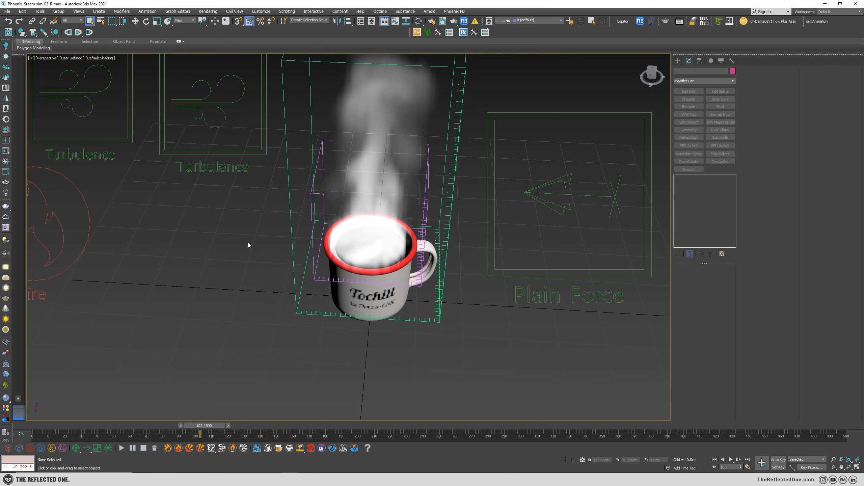
click(312, 240)
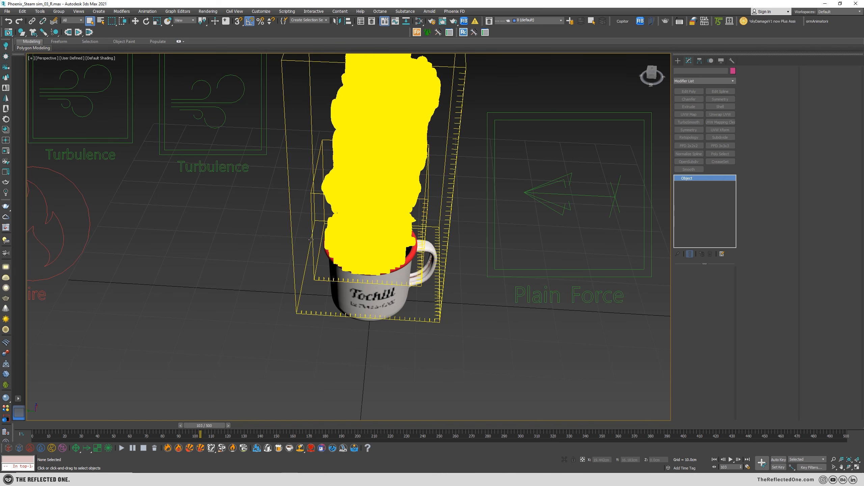
click(396, 271)
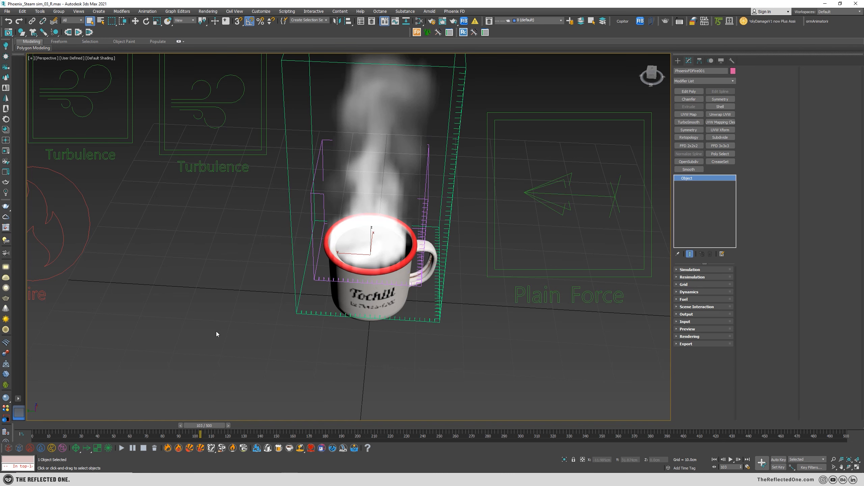
click(154, 448)
click(485, 261)
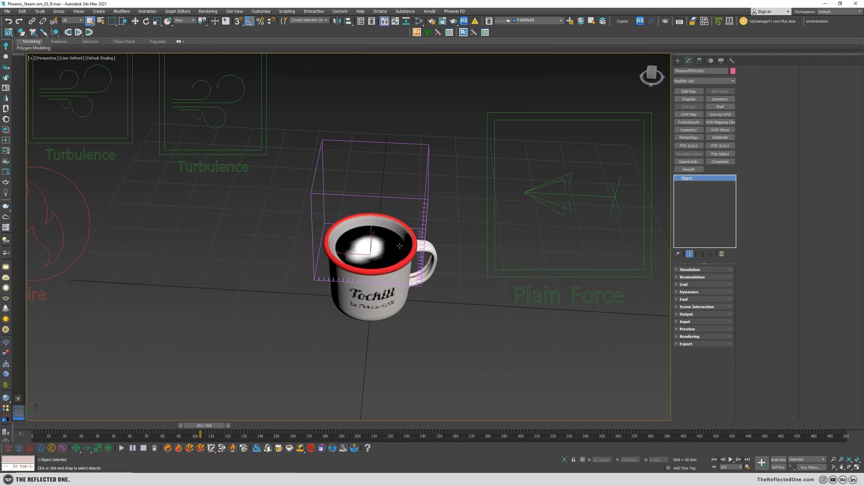
Extend the white vertex-painted patch on the liquid surface with the VertexPaint brush, and reduce the brush size to about 4.1 cm.
scroll(368, 232, up, 3)
click(370, 245)
click(72, 107)
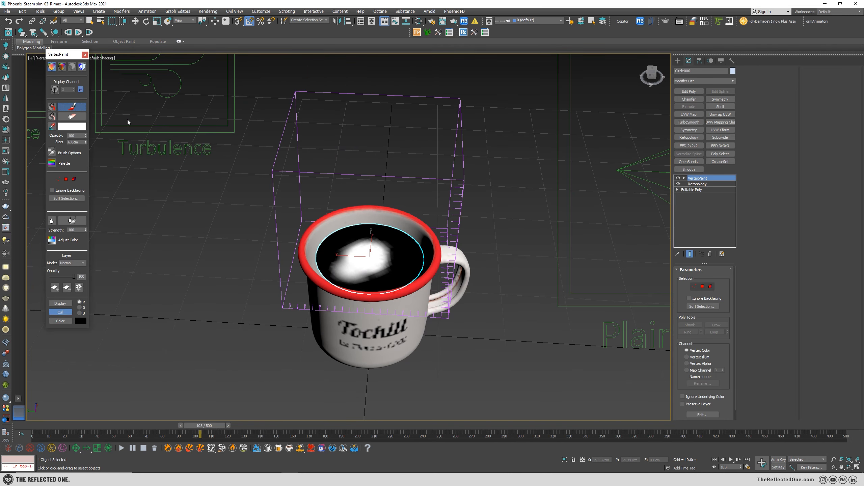
mouse_move(375, 262)
mouse_down()
mouse_move(387, 250)
mouse_move(378, 262)
mouse_move(357, 245)
mouse_move(353, 253)
mouse_move(377, 245)
mouse_up()
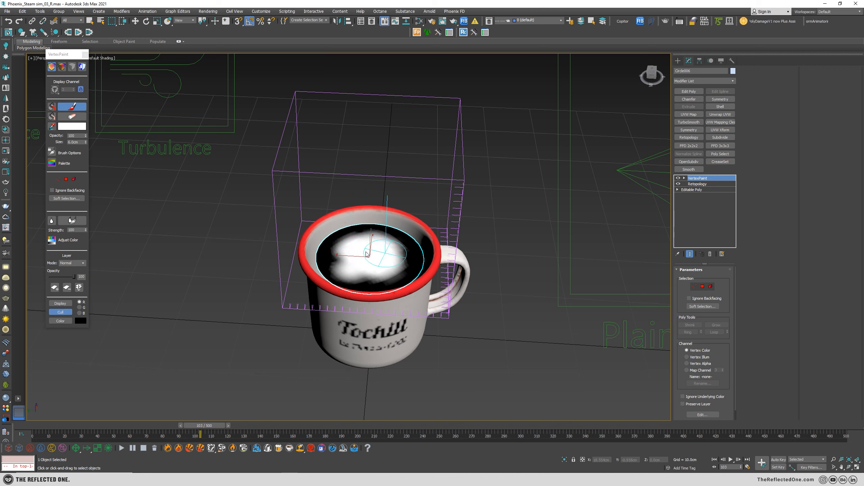
drag(85, 144, 86, 147)
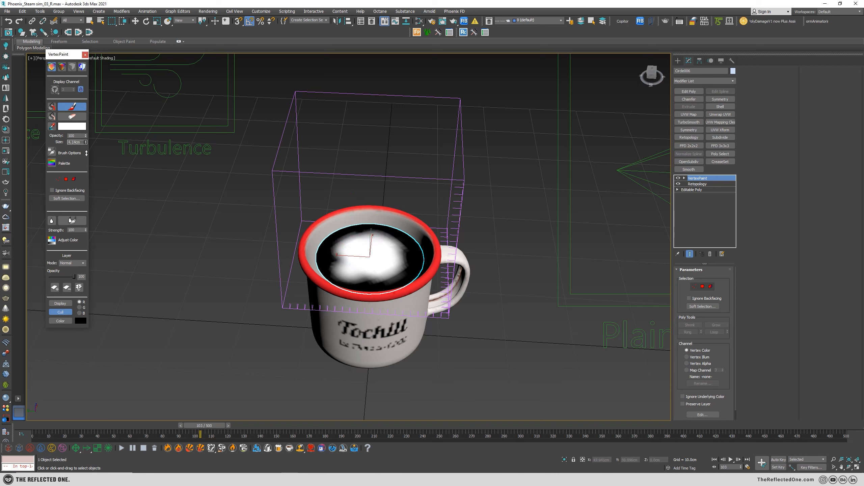